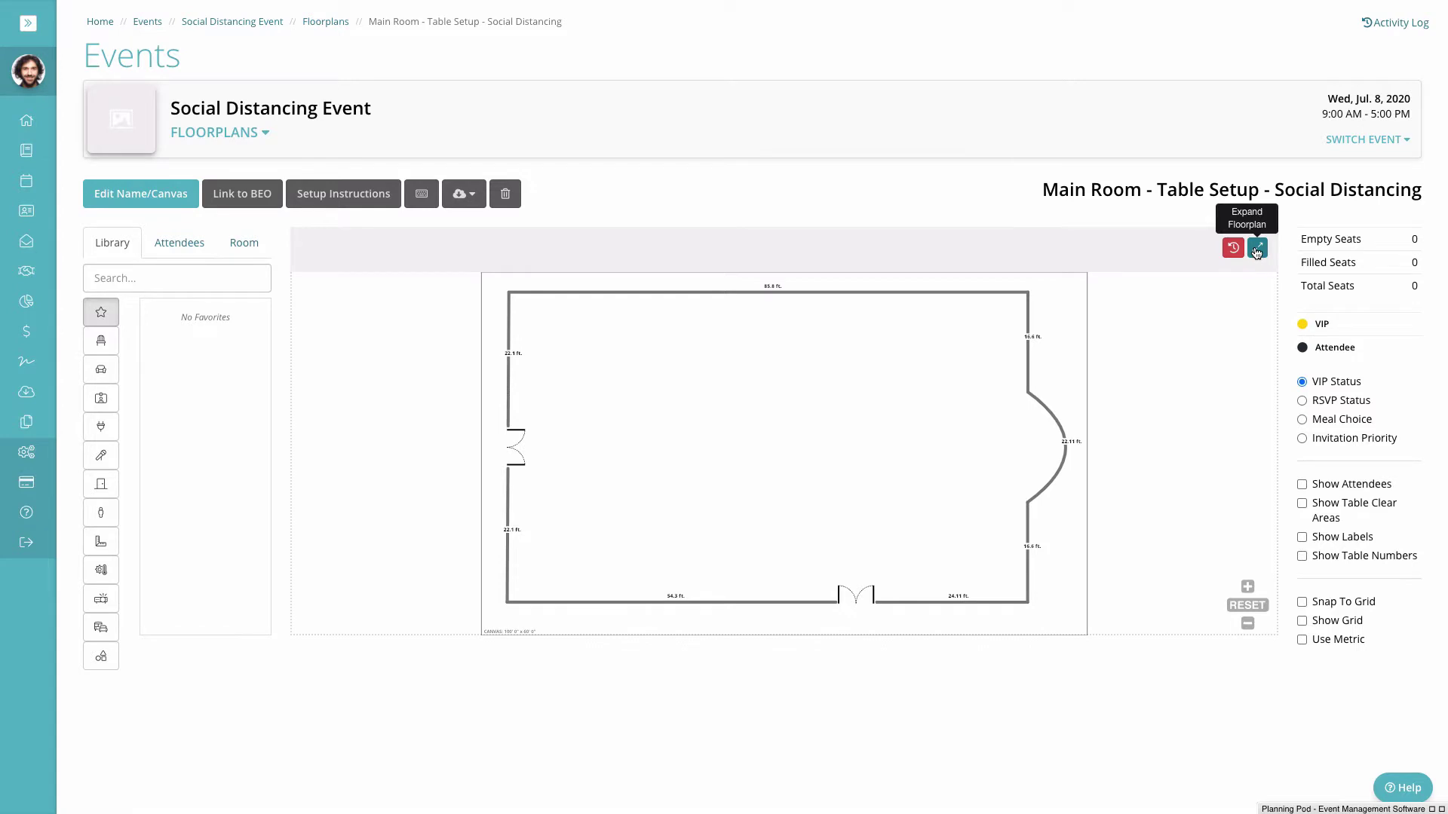
# Expand the Main Room floor plan and list the basic shapes: Circle, Square, Rectangle, Ellipse
pyautogui.click(1256, 249)
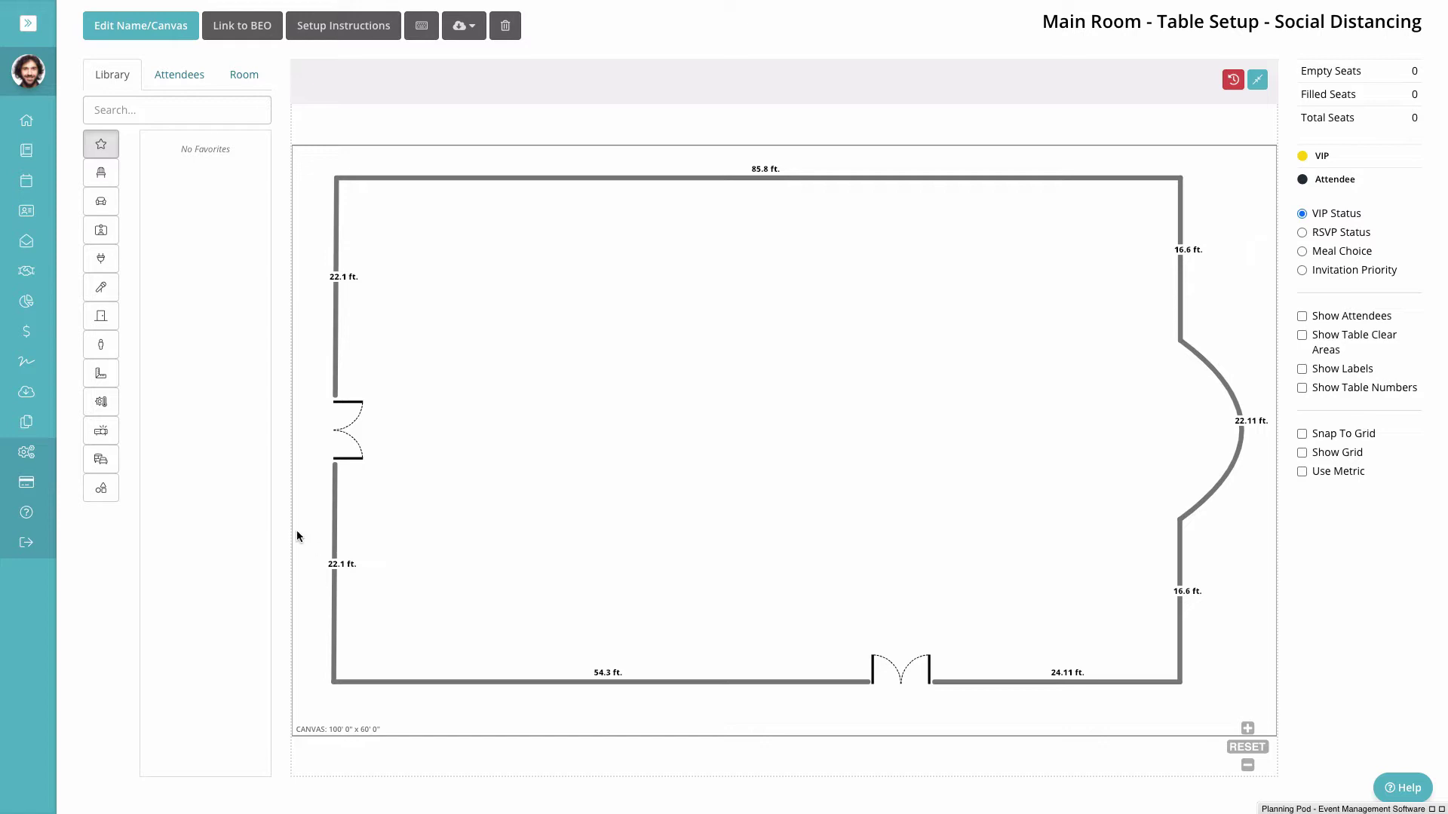
pyautogui.click(103, 490)
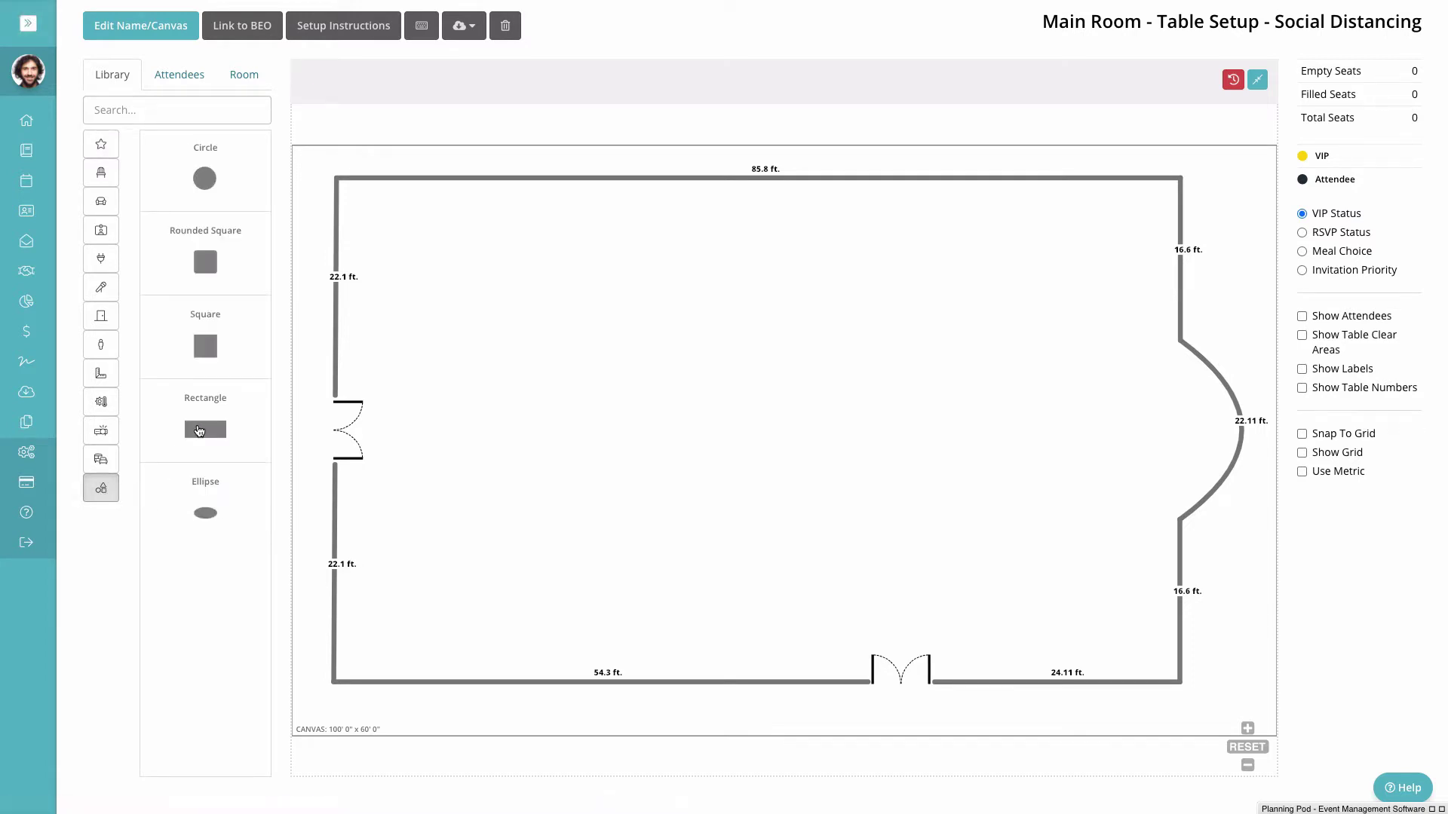
# Place a rectangle on the plan, colour it ffffff and label it 'Long Aisle'
pyautogui.moveTo(198, 430); pyautogui.dragTo(402, 424)
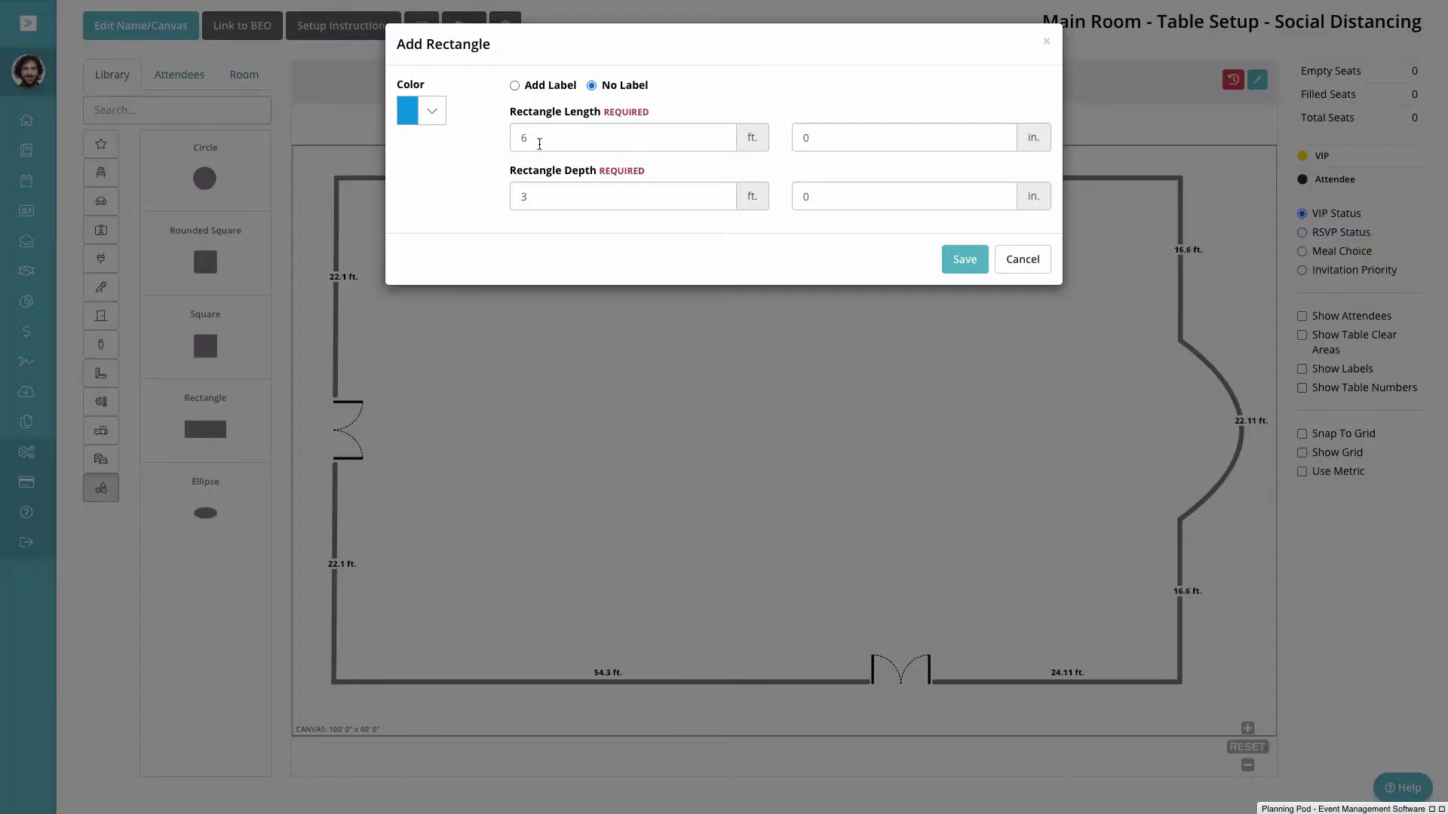
pyautogui.click(408, 125)
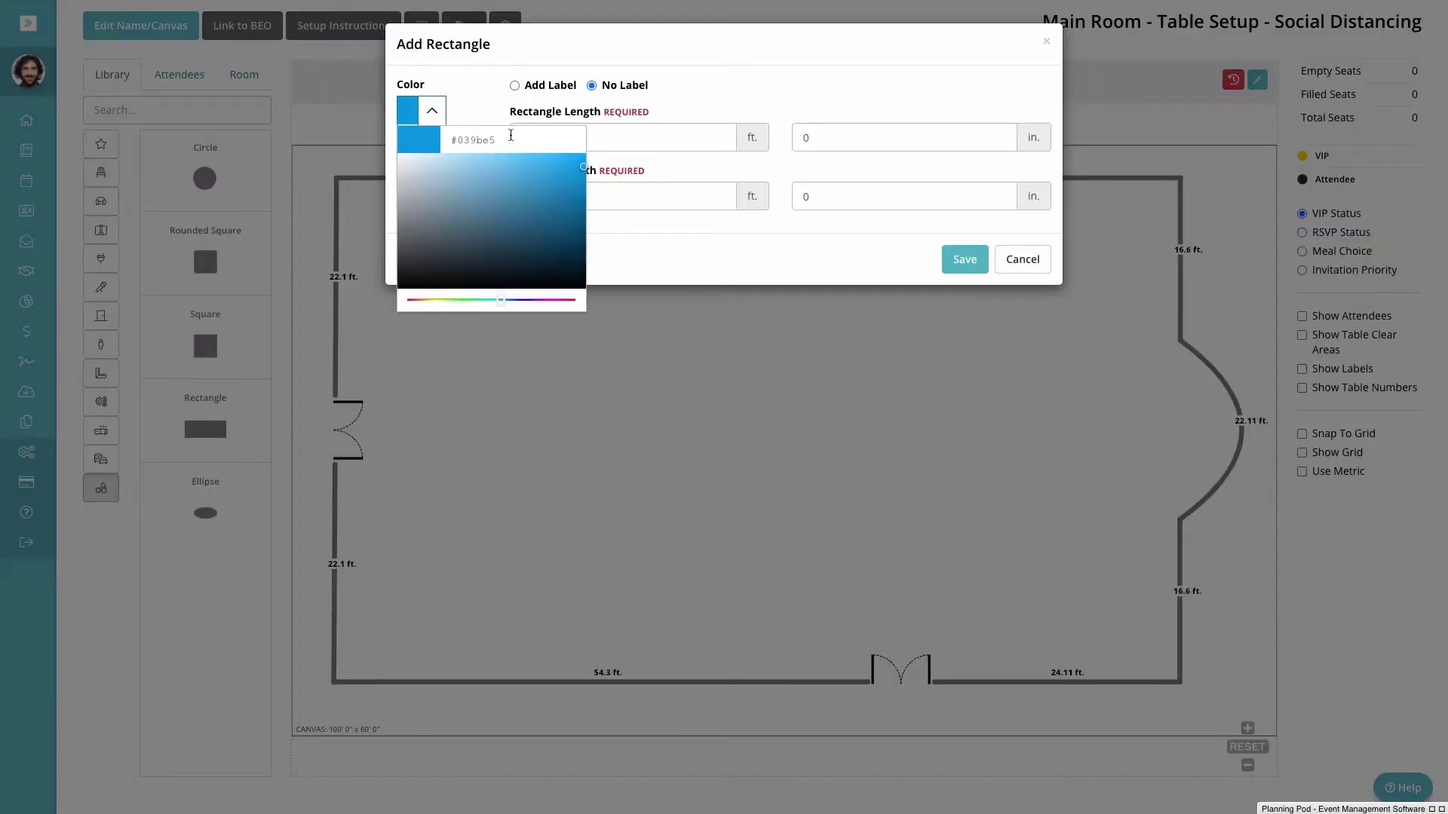
pyautogui.moveTo(510, 141); pyautogui.dragTo(459, 142)
pyautogui.write('ffffff')
pyautogui.click(540, 100)
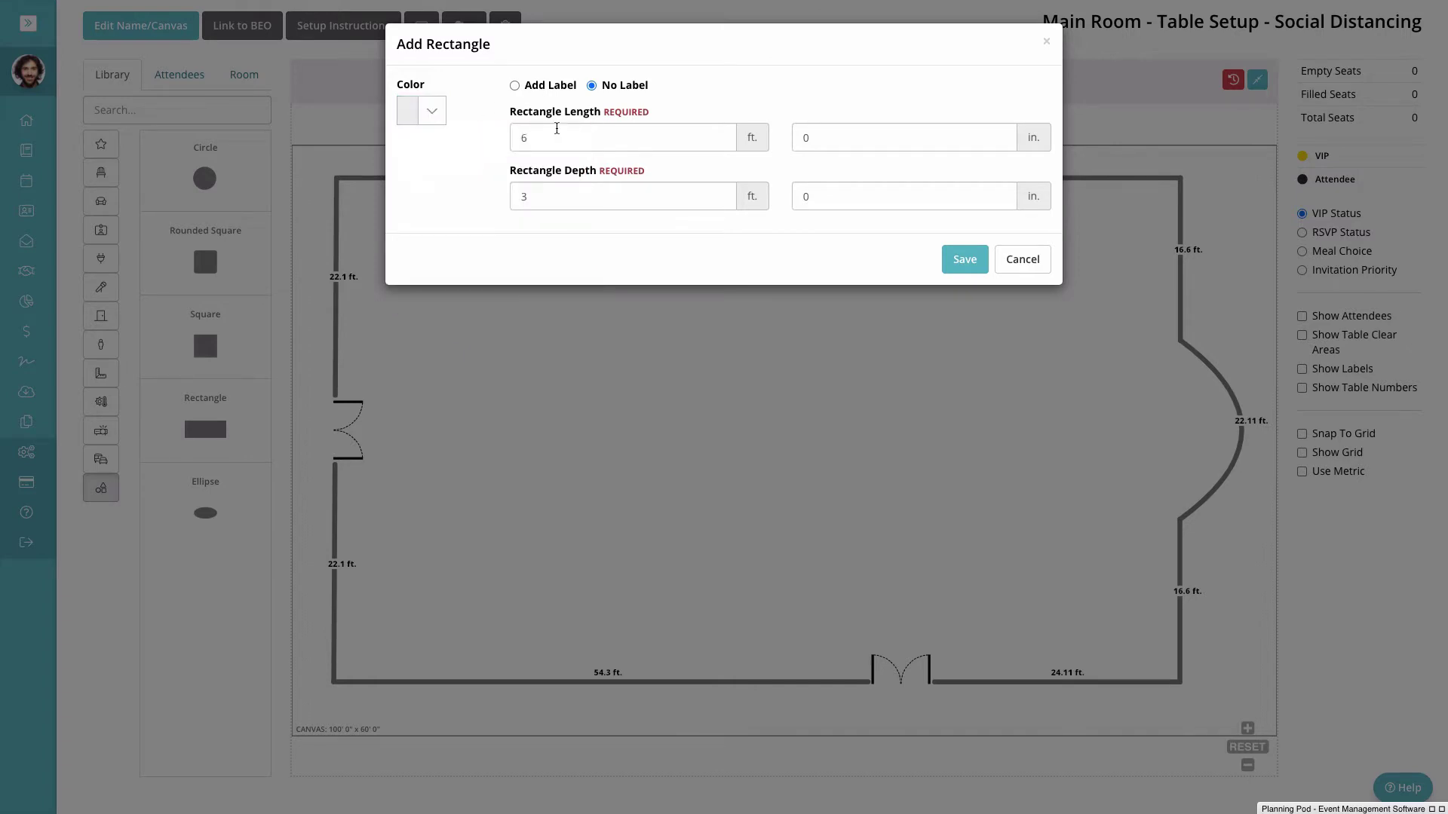
pyautogui.click(514, 86)
pyautogui.click(556, 114)
pyautogui.write('Long Aisle')
# Size the rectangle to 85 ft 2 in long by 12 ft deep and save it
pyautogui.click(537, 169)
pyautogui.moveTo(536, 169); pyautogui.dragTo(512, 168)
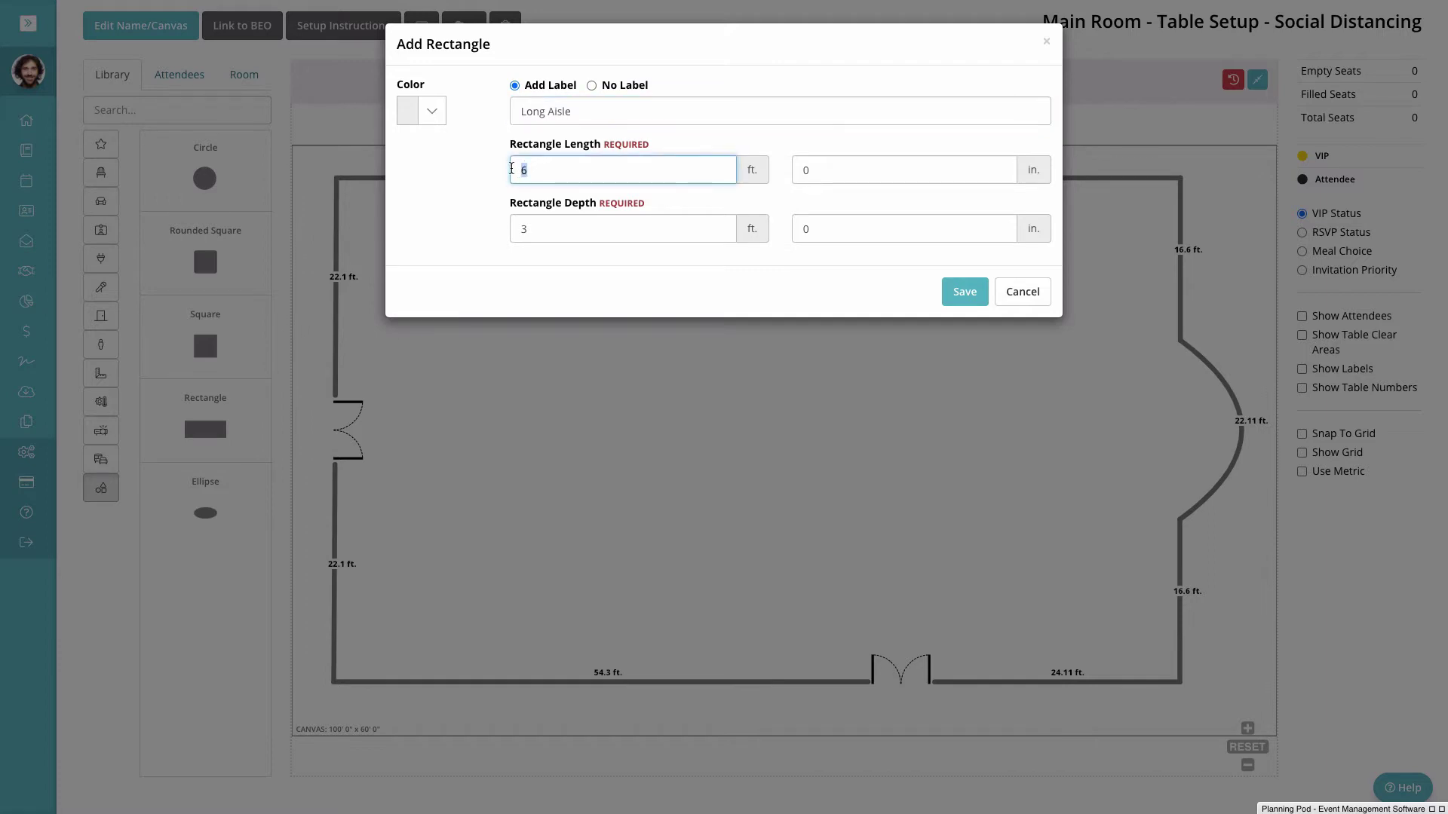
pyautogui.write('85')
pyautogui.moveTo(831, 175); pyautogui.dragTo(798, 170)
pyautogui.write('2')
pyautogui.moveTo(571, 229); pyautogui.dragTo(501, 230)
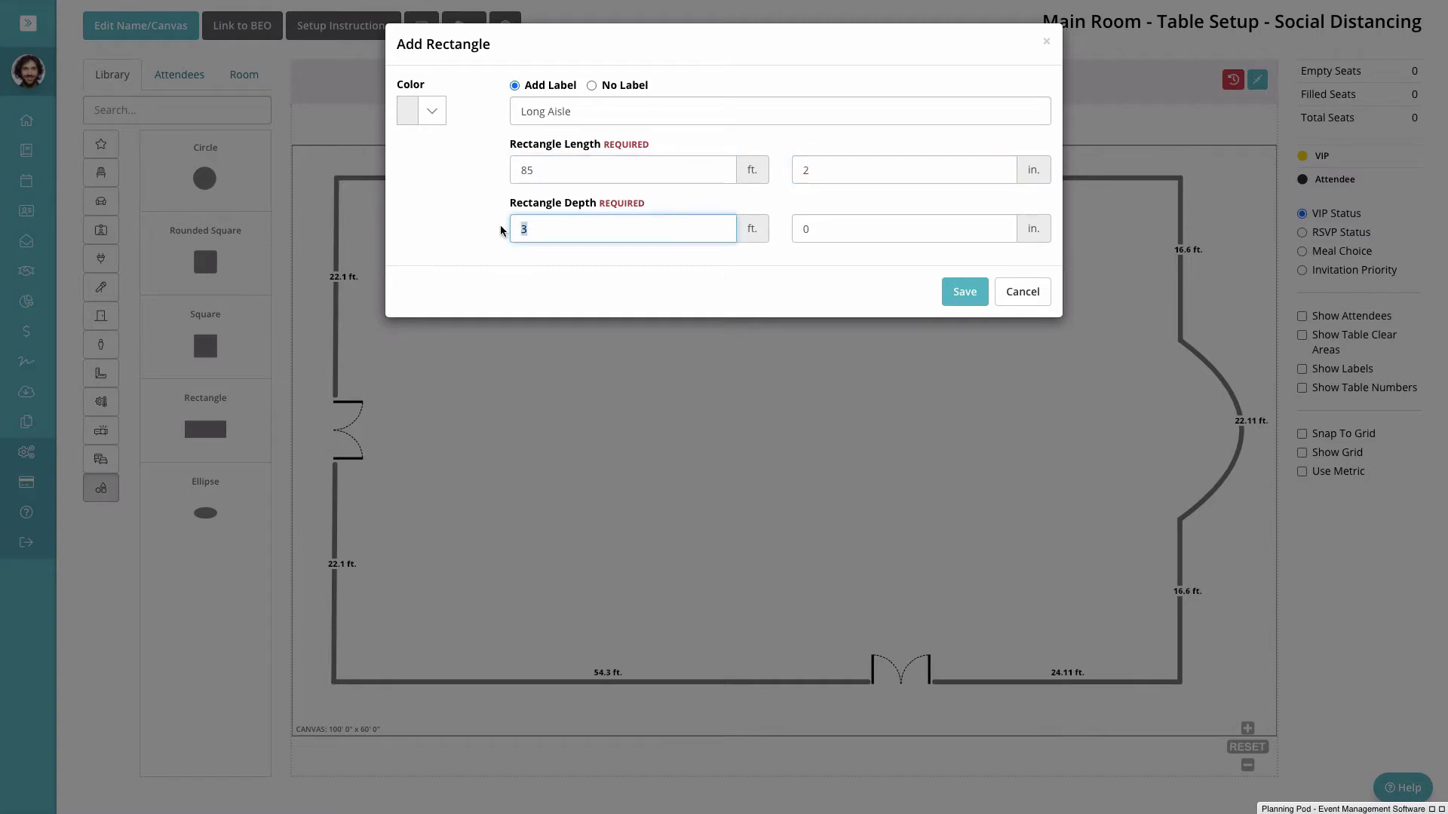
pyautogui.write('12')
pyautogui.click(962, 296)
# Position the Long Aisle across the room's middle and send it behind the walls and door
pyautogui.moveTo(930, 480); pyautogui.dragTo(863, 429)
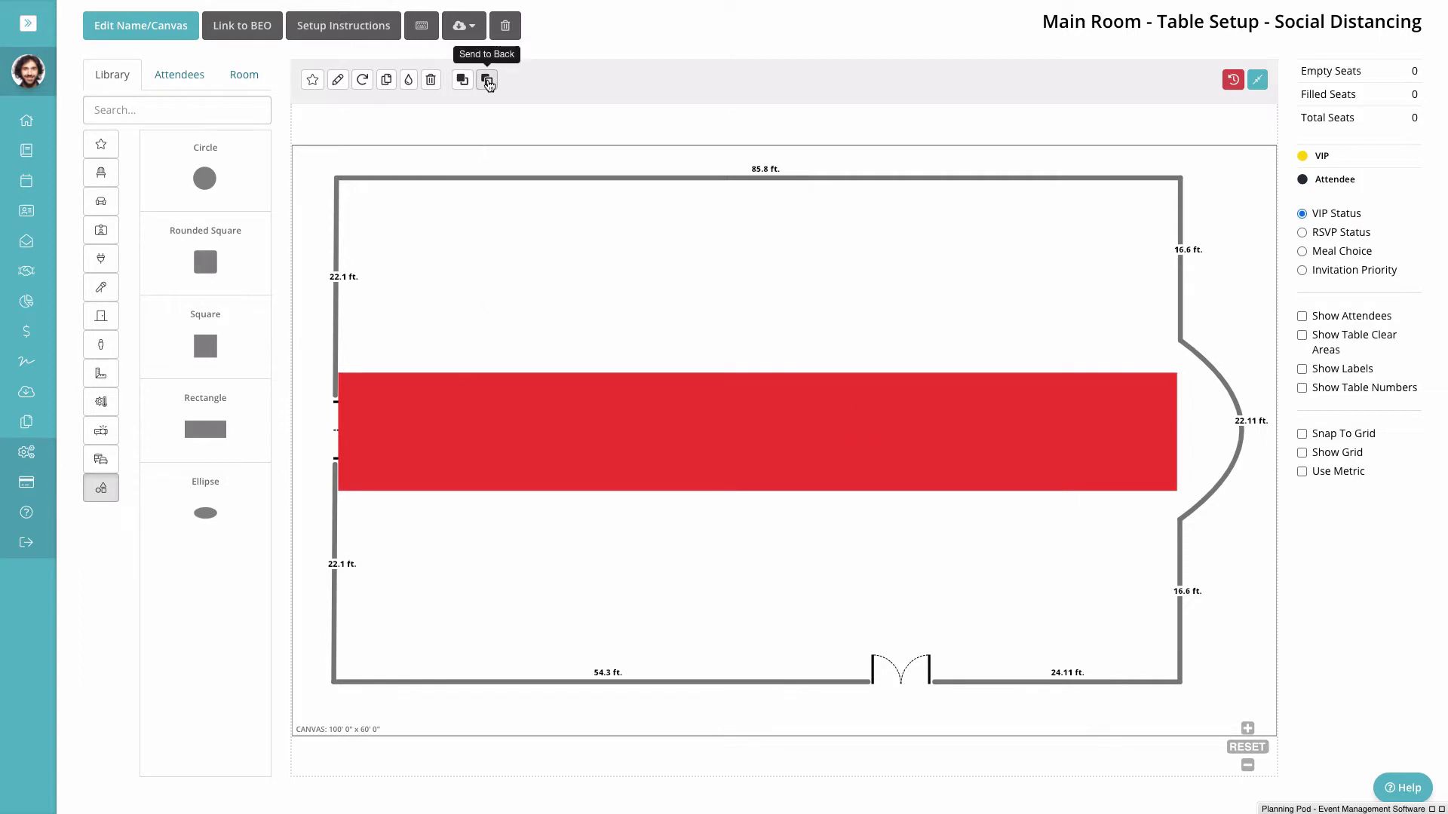
pyautogui.click(488, 82)
pyautogui.click(695, 269)
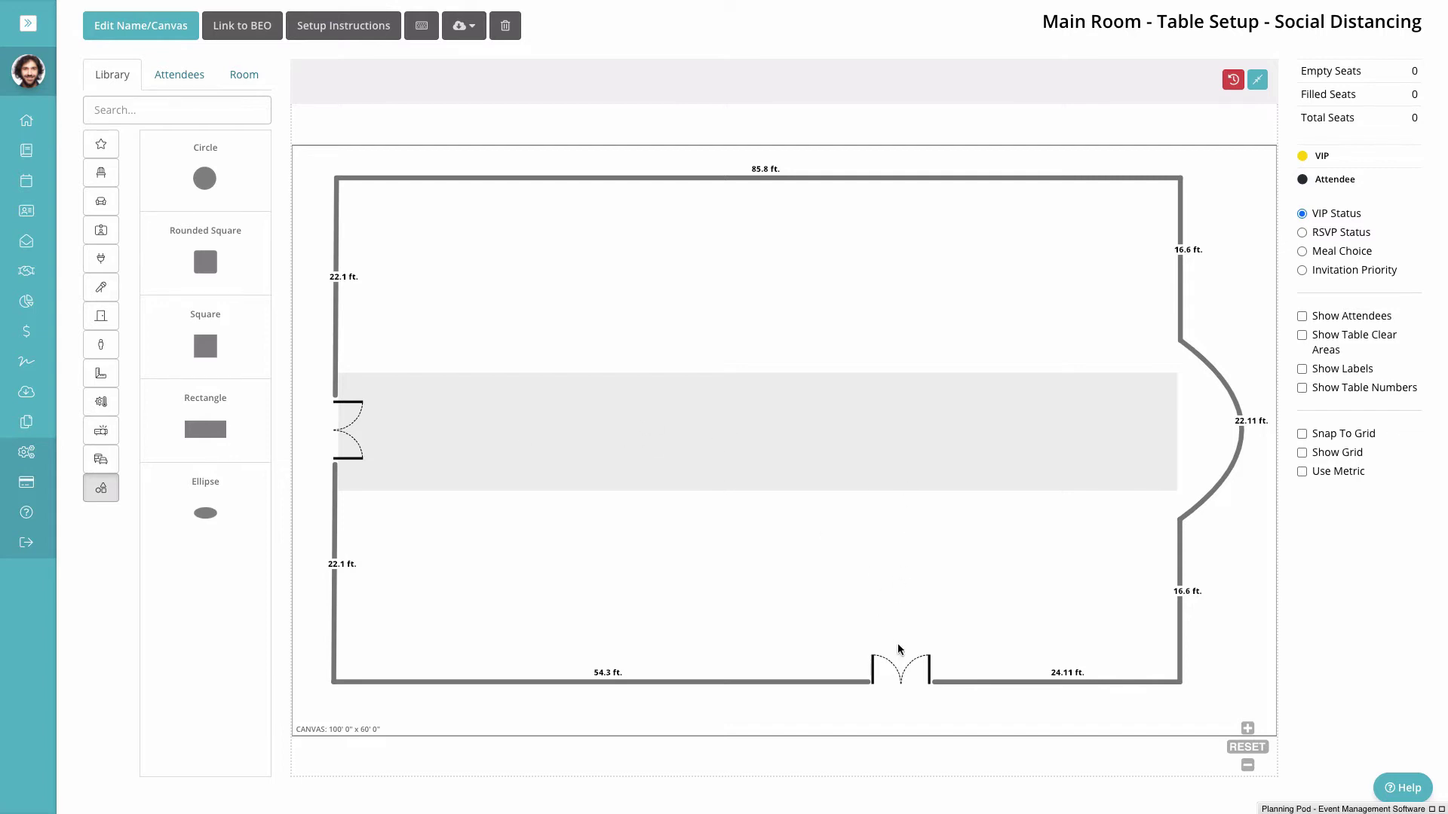
# Add a second rectangle, 20 ft long with depth 10, near the bottom door
pyautogui.moveTo(209, 430); pyautogui.dragTo(901, 585)
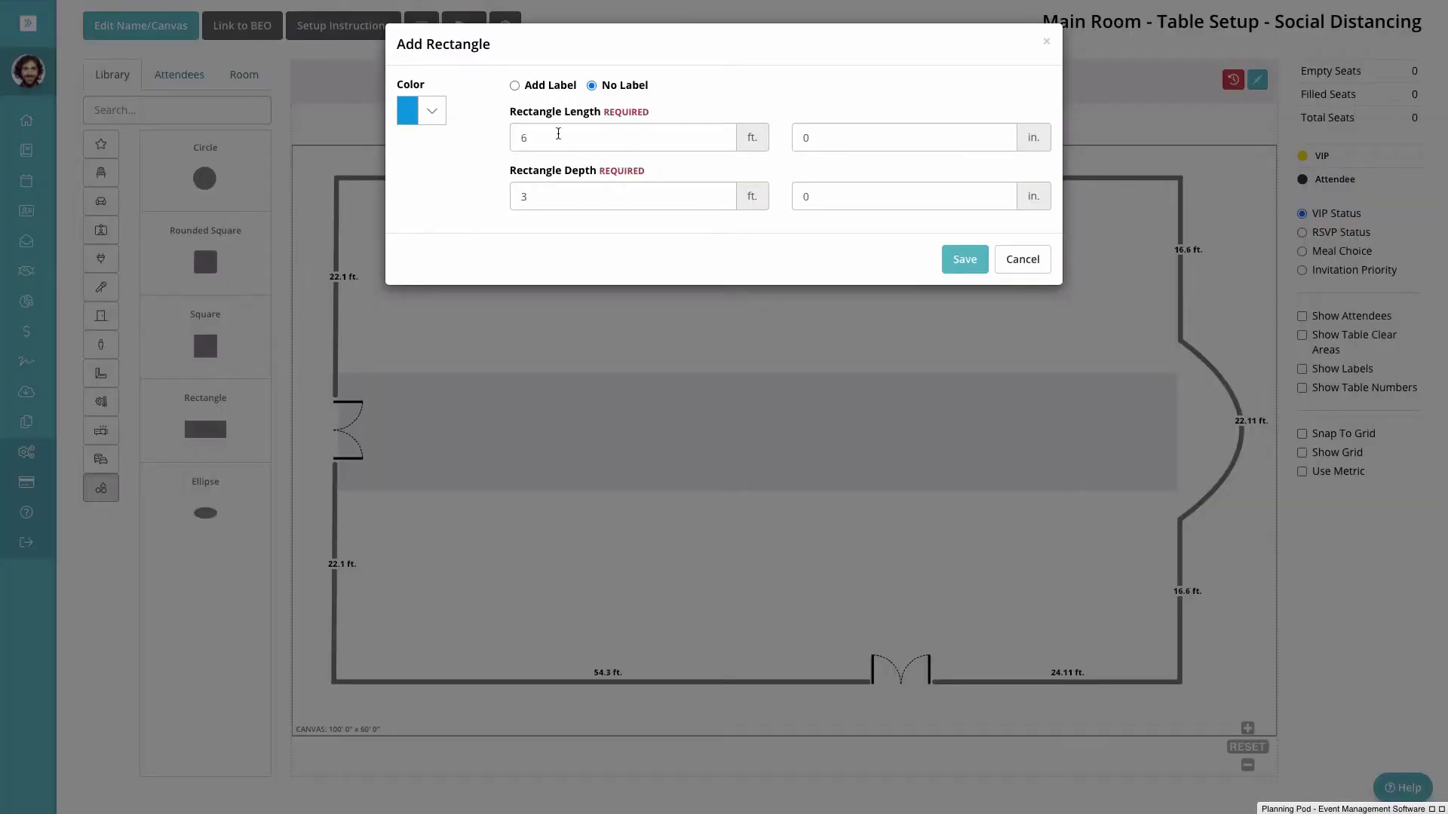
pyautogui.moveTo(558, 134); pyautogui.dragTo(505, 140)
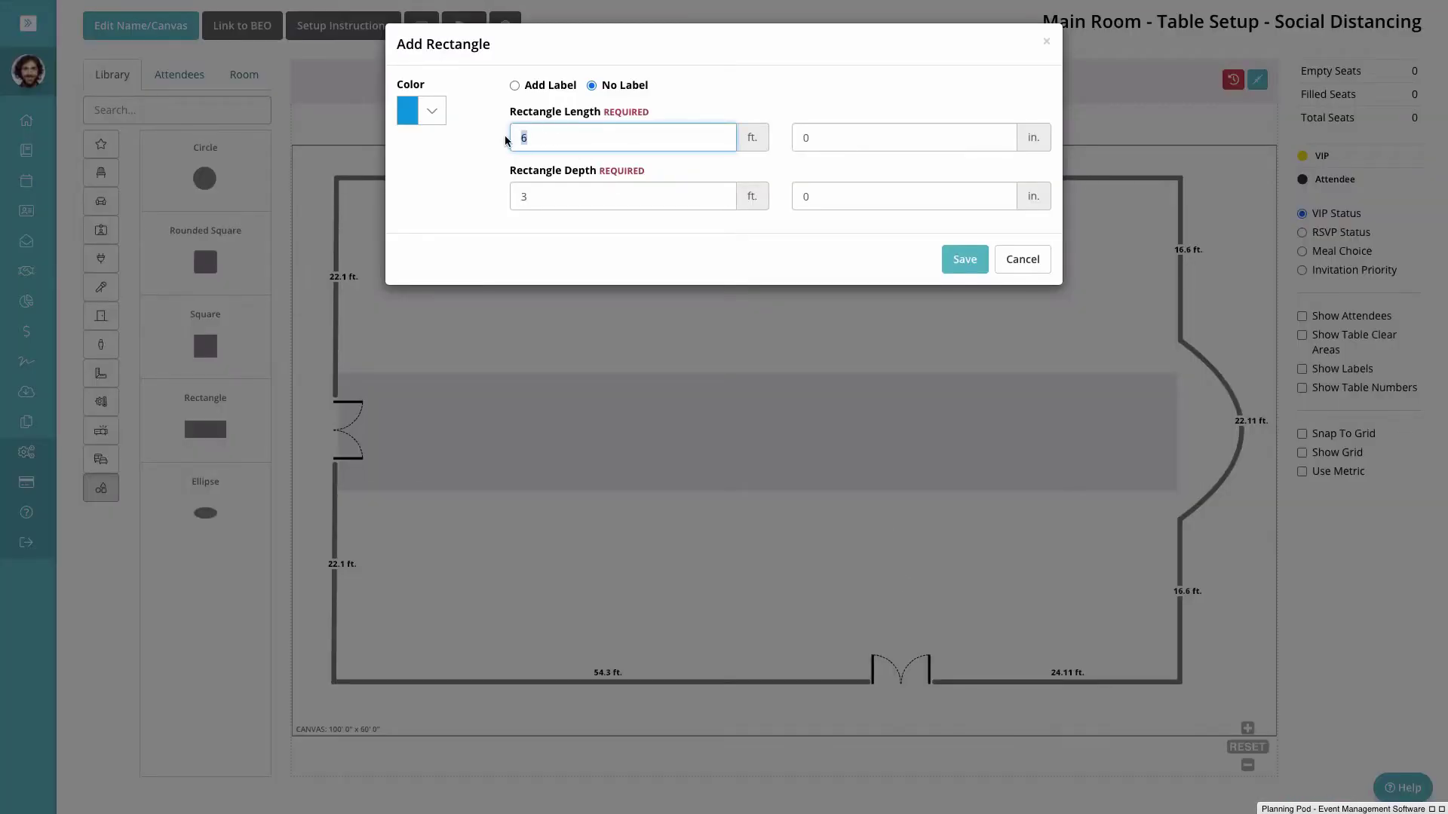
pyautogui.write('20')
pyautogui.moveTo(568, 197); pyautogui.dragTo(499, 205)
pyautogui.write('10')
pyautogui.click(967, 260)
pyautogui.moveTo(992, 611); pyautogui.dragTo(908, 553)
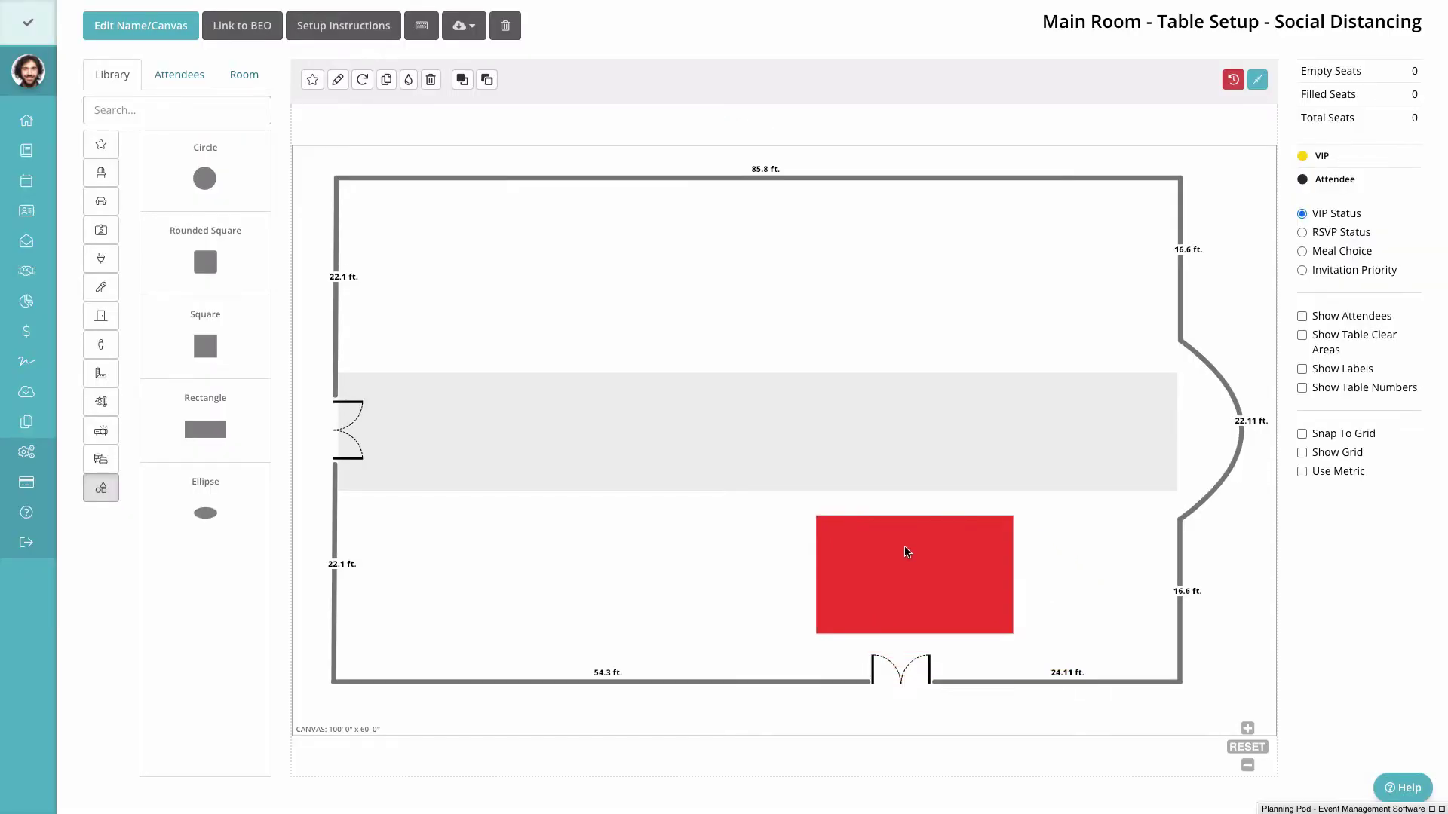
# Clear the new rectangle's hex colour so it becomes light grey
pyautogui.click(338, 79)
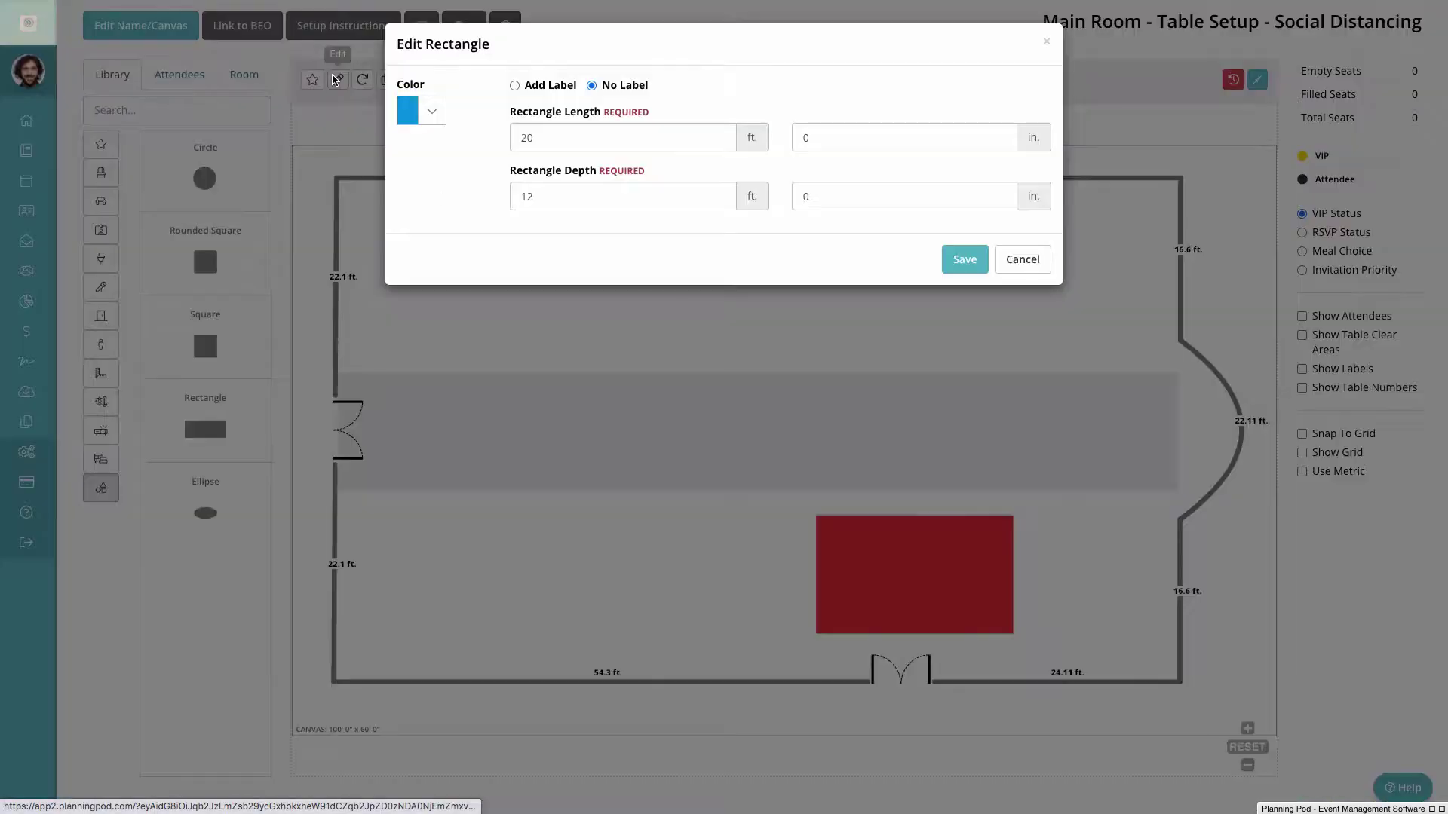
pyautogui.click(419, 113)
pyautogui.moveTo(501, 140); pyautogui.dragTo(455, 143)
pyautogui.press('BackSpace')
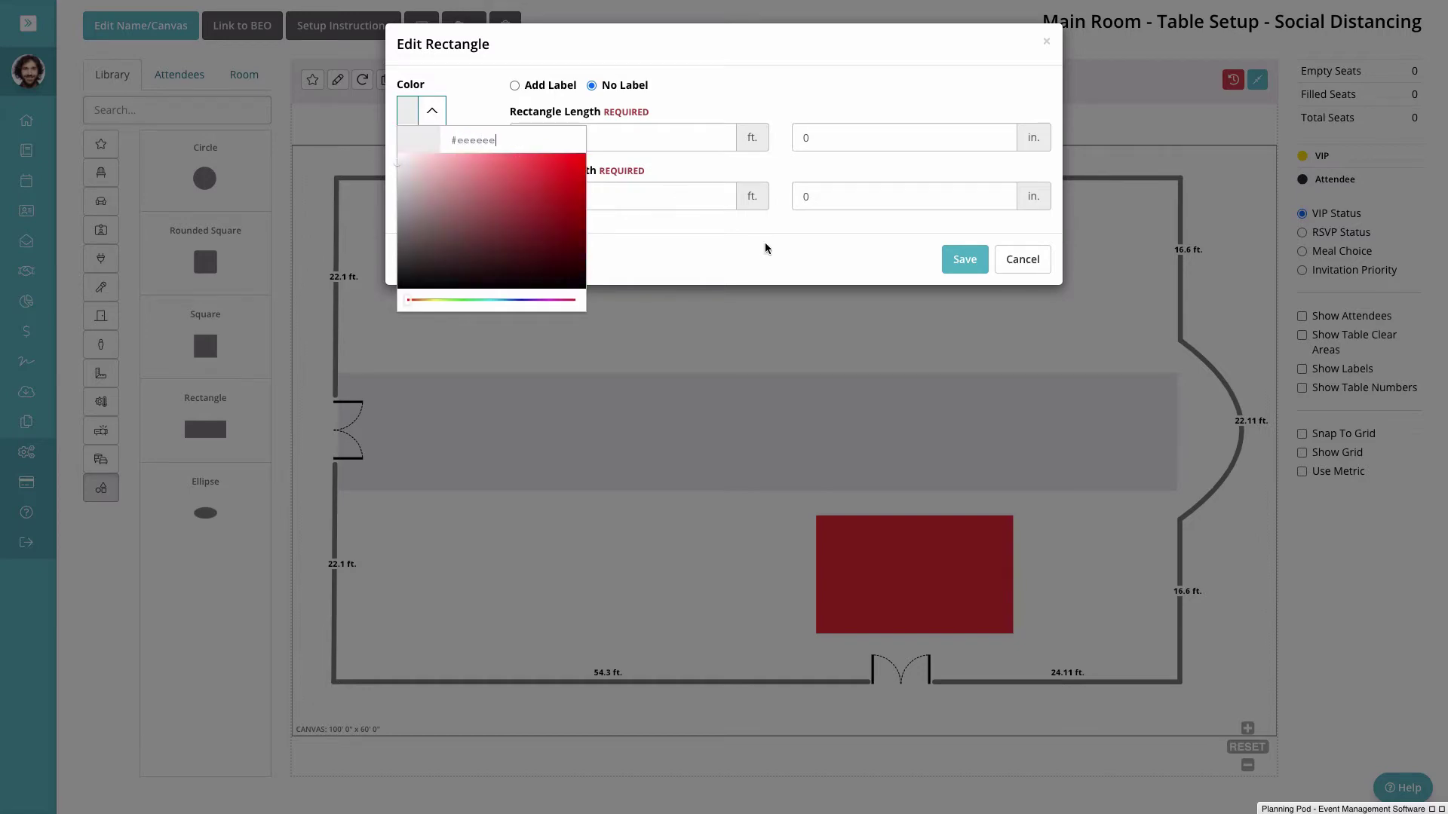
pyautogui.click(966, 265)
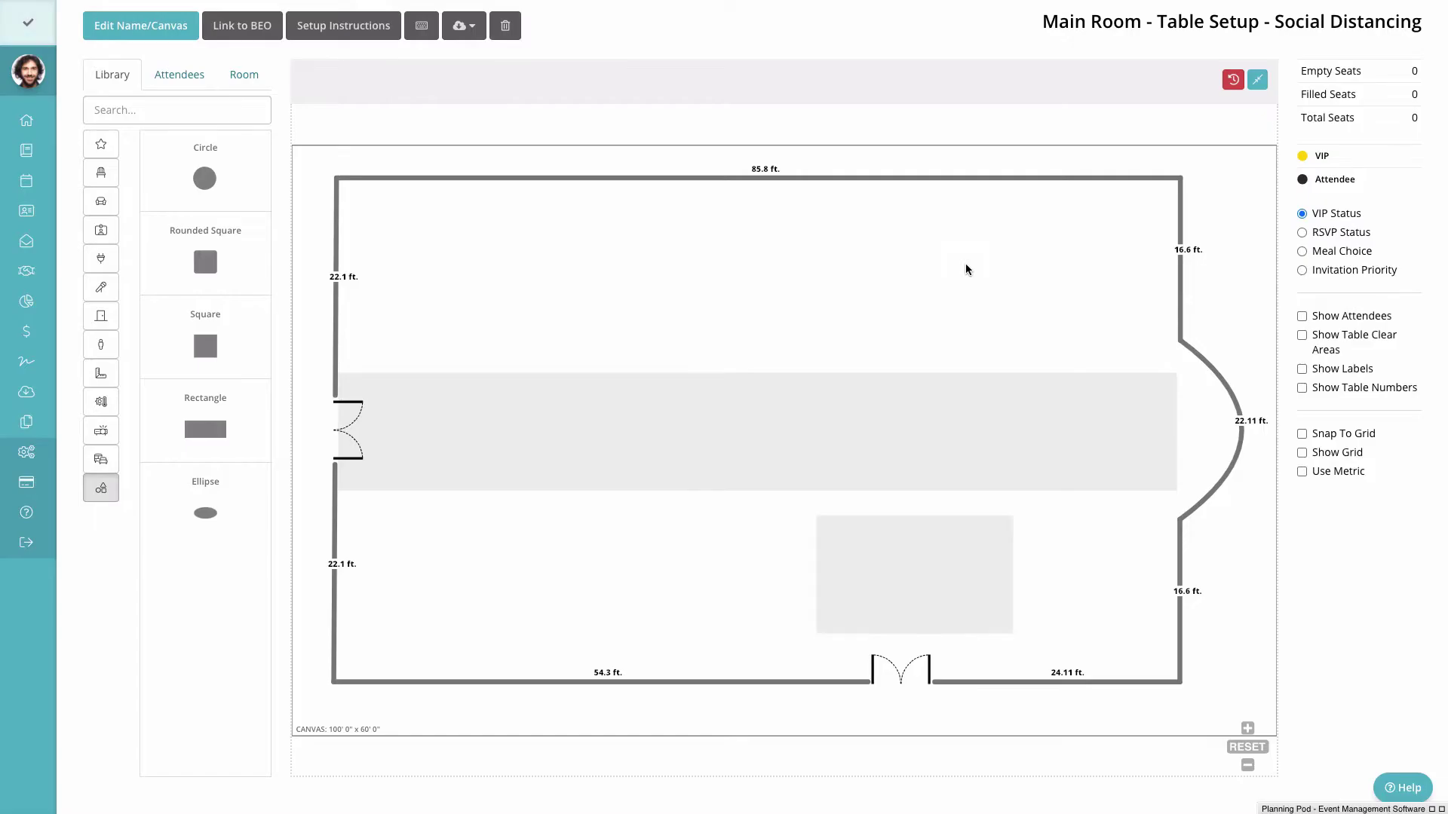
# Rotate the rectangle 90° and move it down onto the bottom door
pyautogui.click(888, 547)
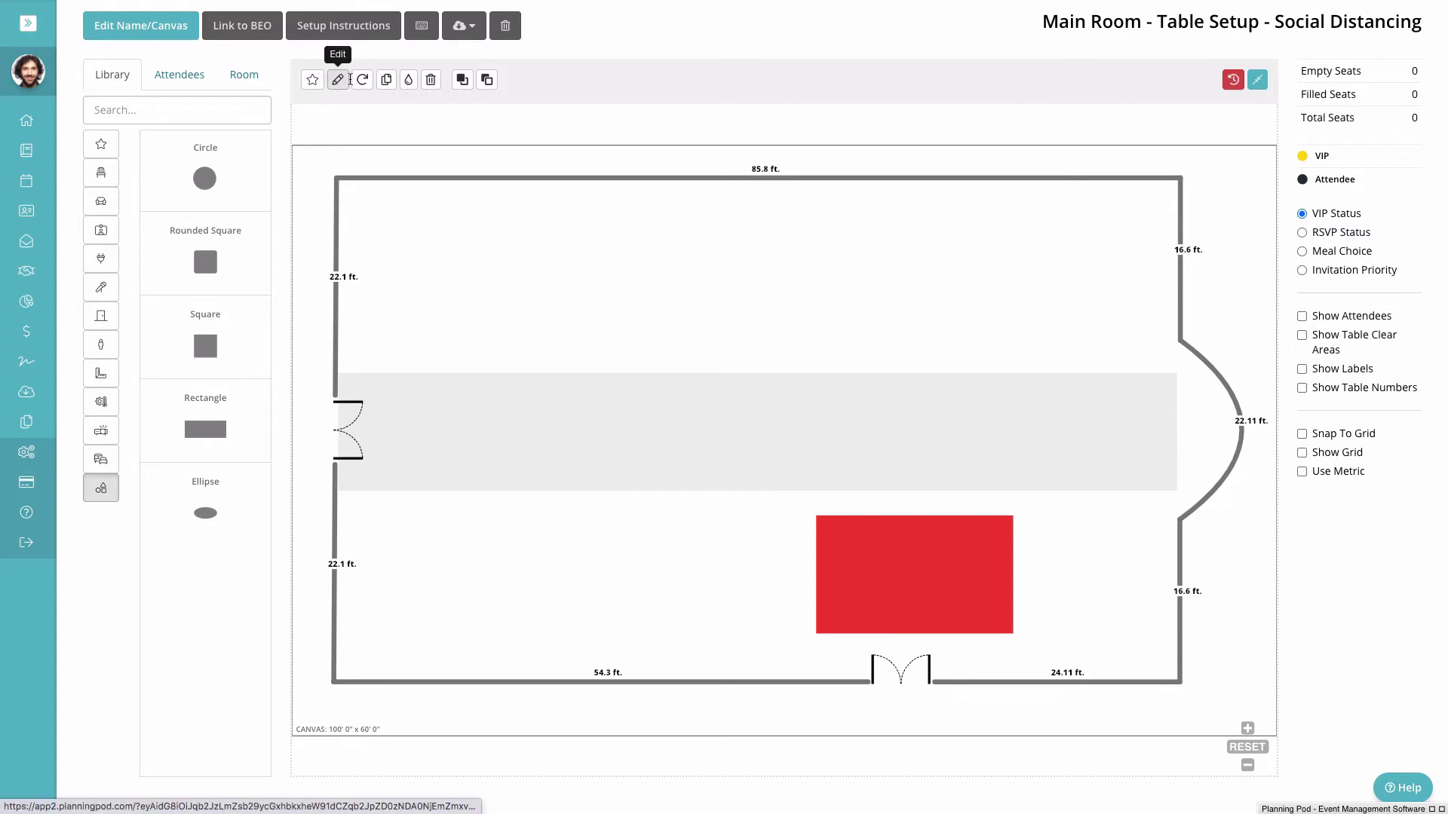
pyautogui.click(361, 81)
pyautogui.click(192, 92)
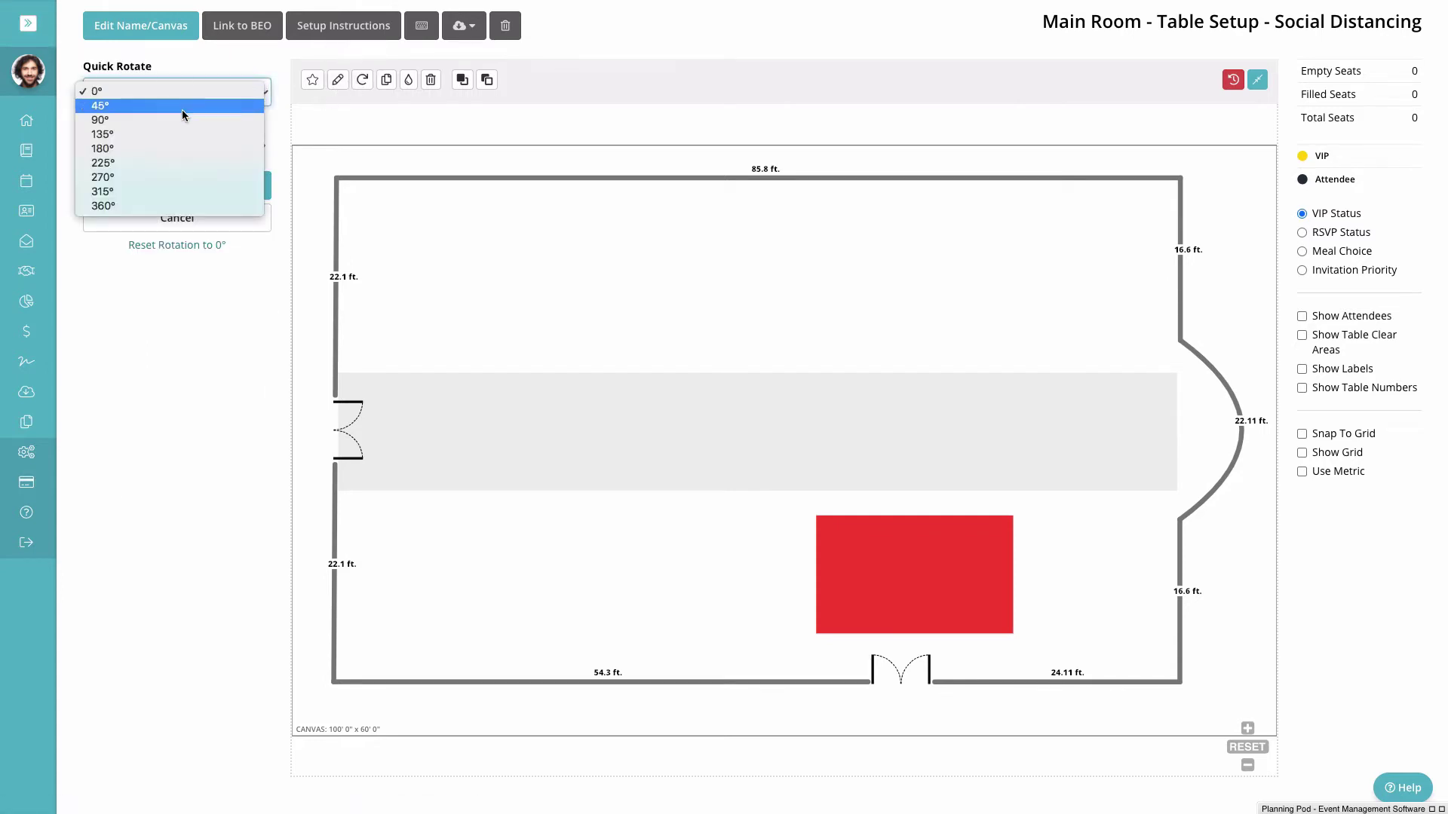
pyautogui.click(181, 120)
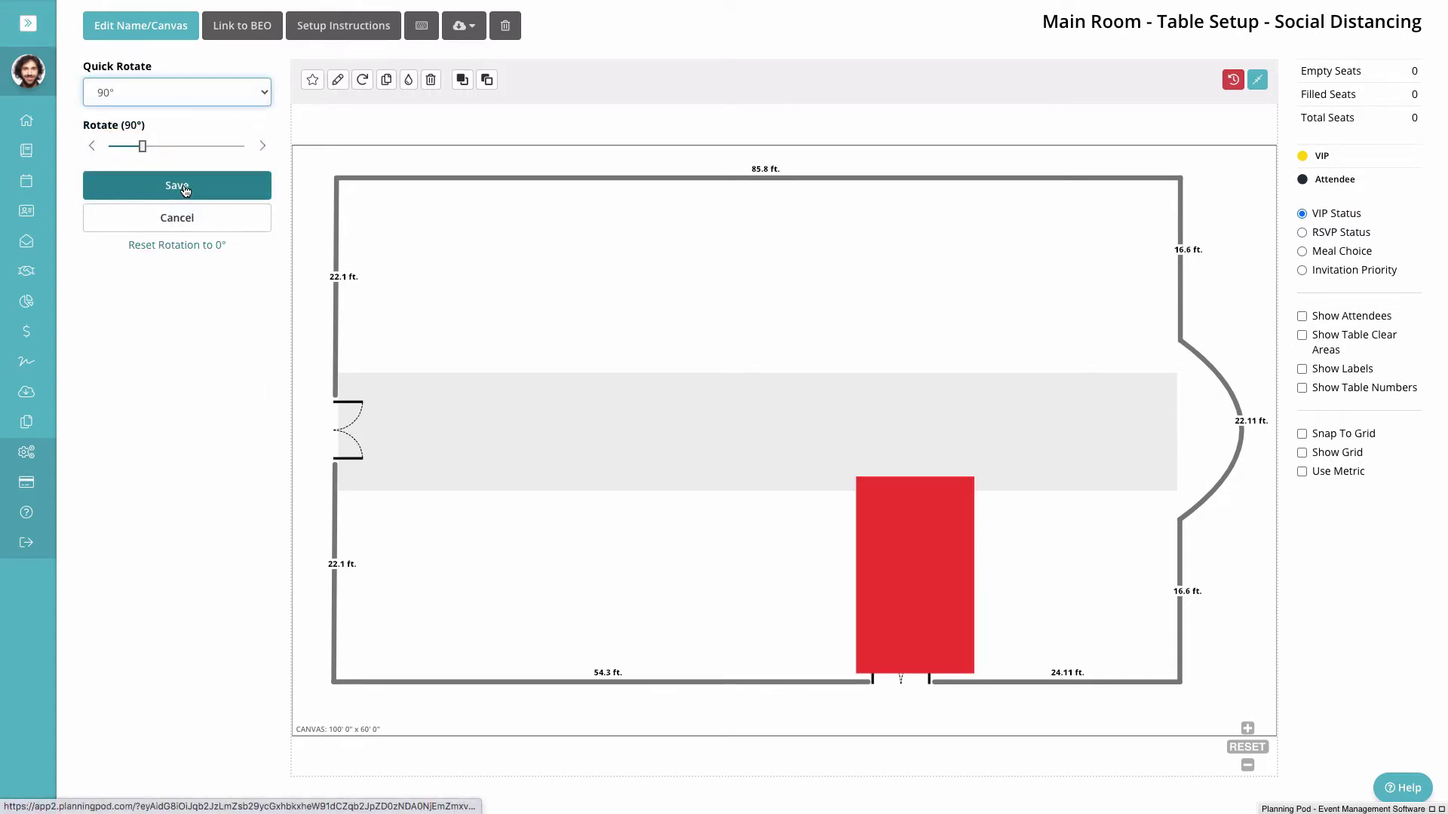
pyautogui.click(184, 190)
pyautogui.moveTo(921, 585); pyautogui.dragTo(909, 592)
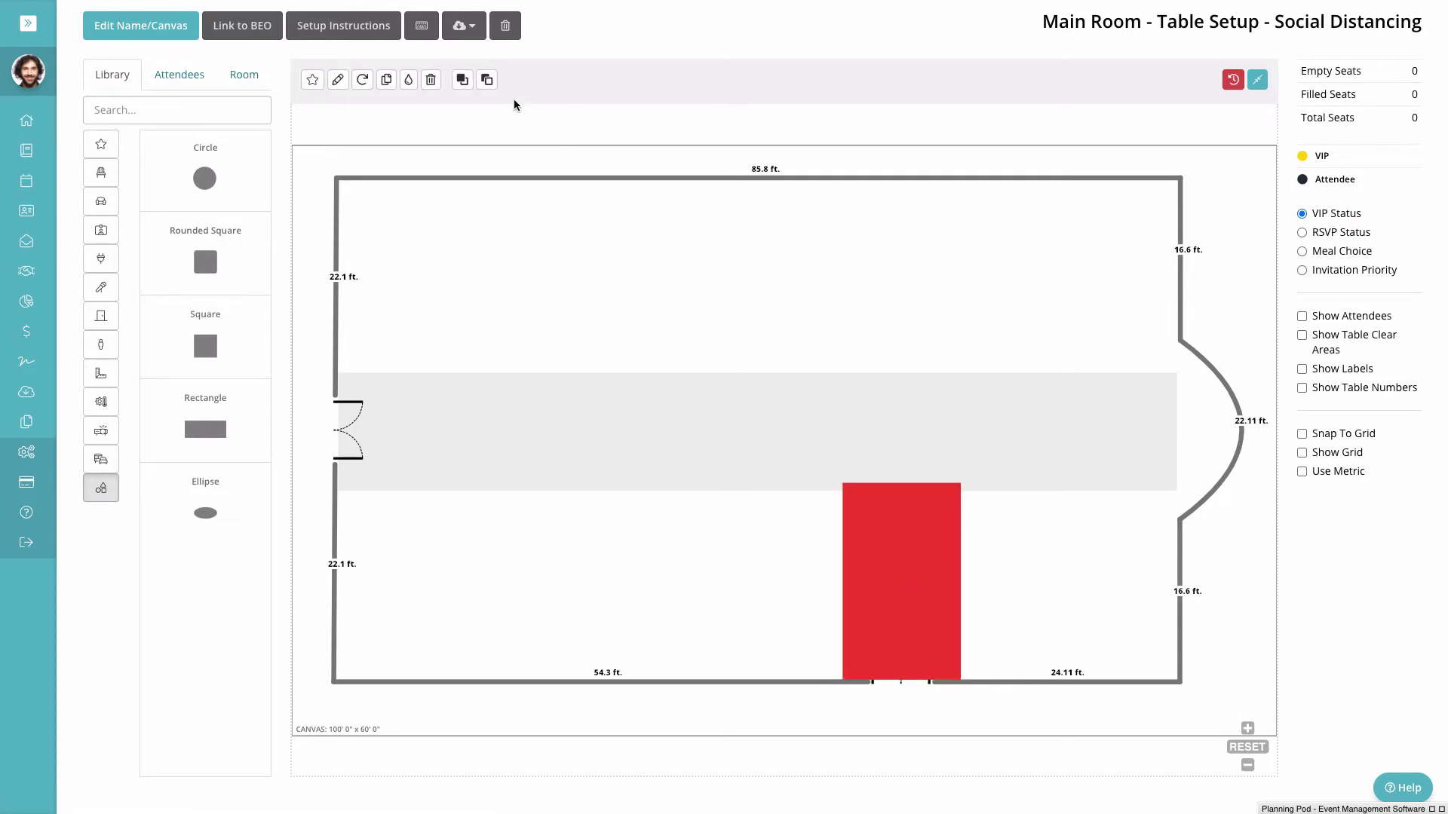
# Send the vertical aisle to the back and save the long aisle as favorite 'Long Aisle - 85' x 12''
pyautogui.click(487, 80)
pyautogui.click(700, 596)
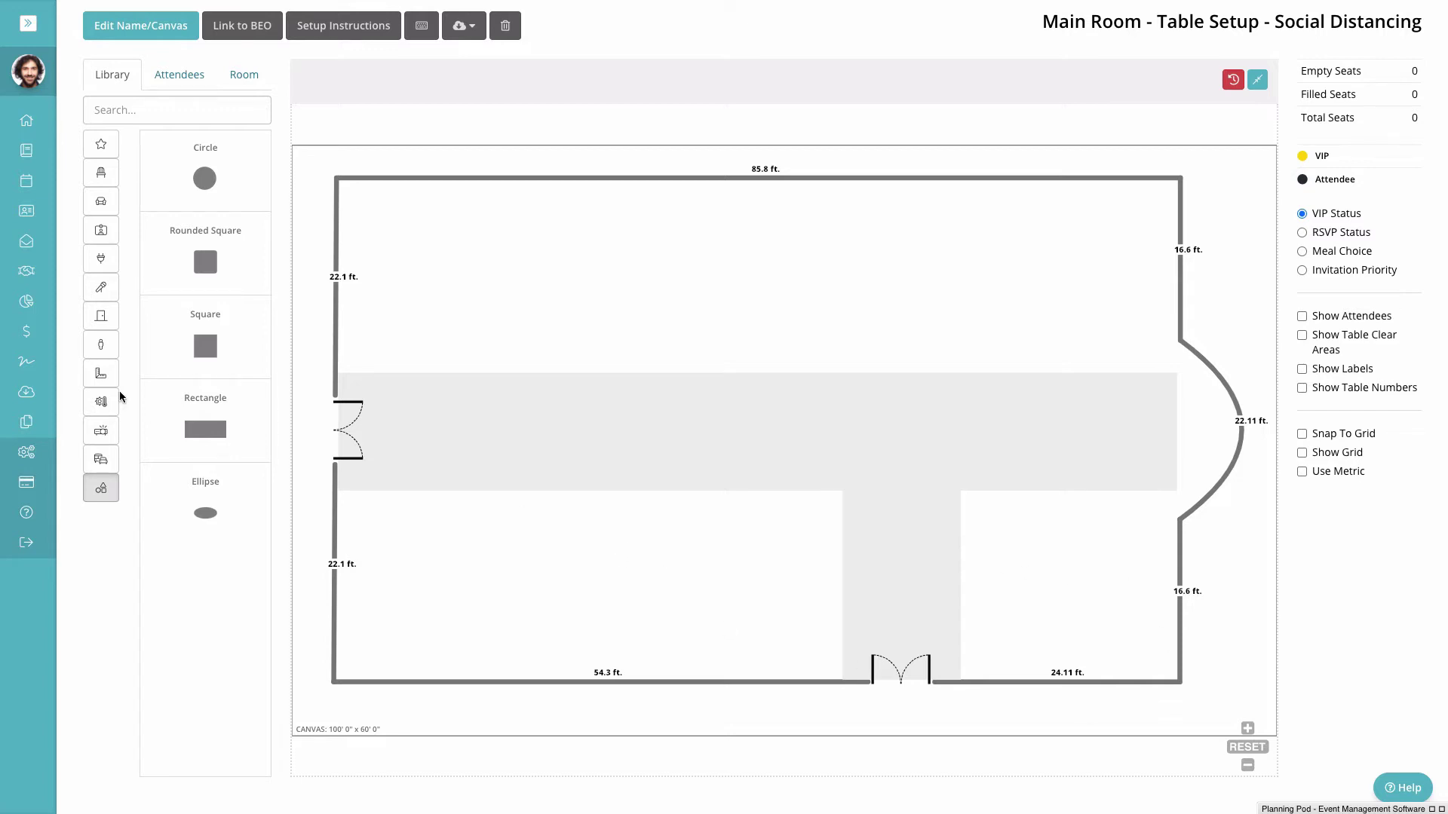
pyautogui.click(426, 433)
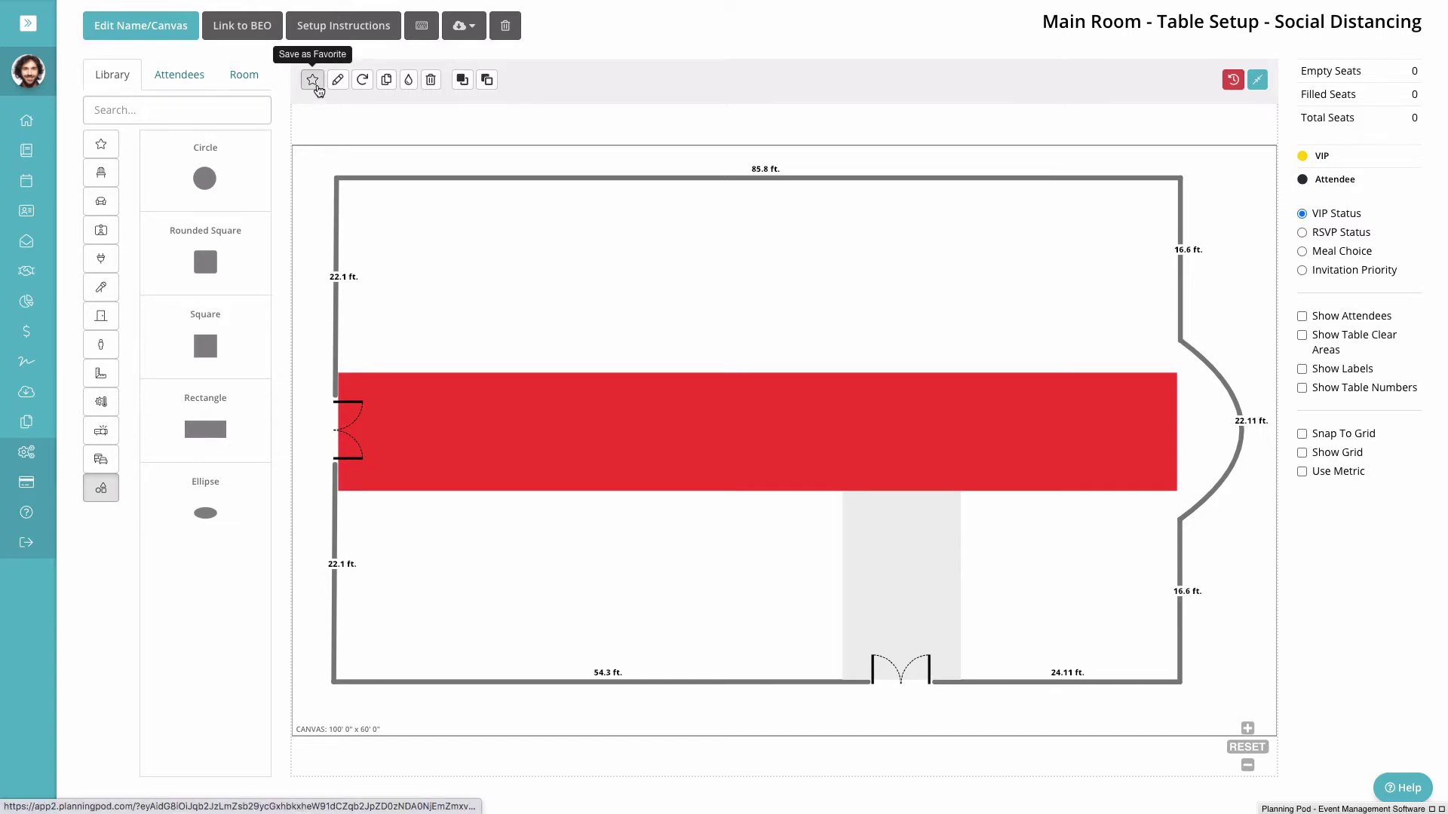
pyautogui.click(316, 87)
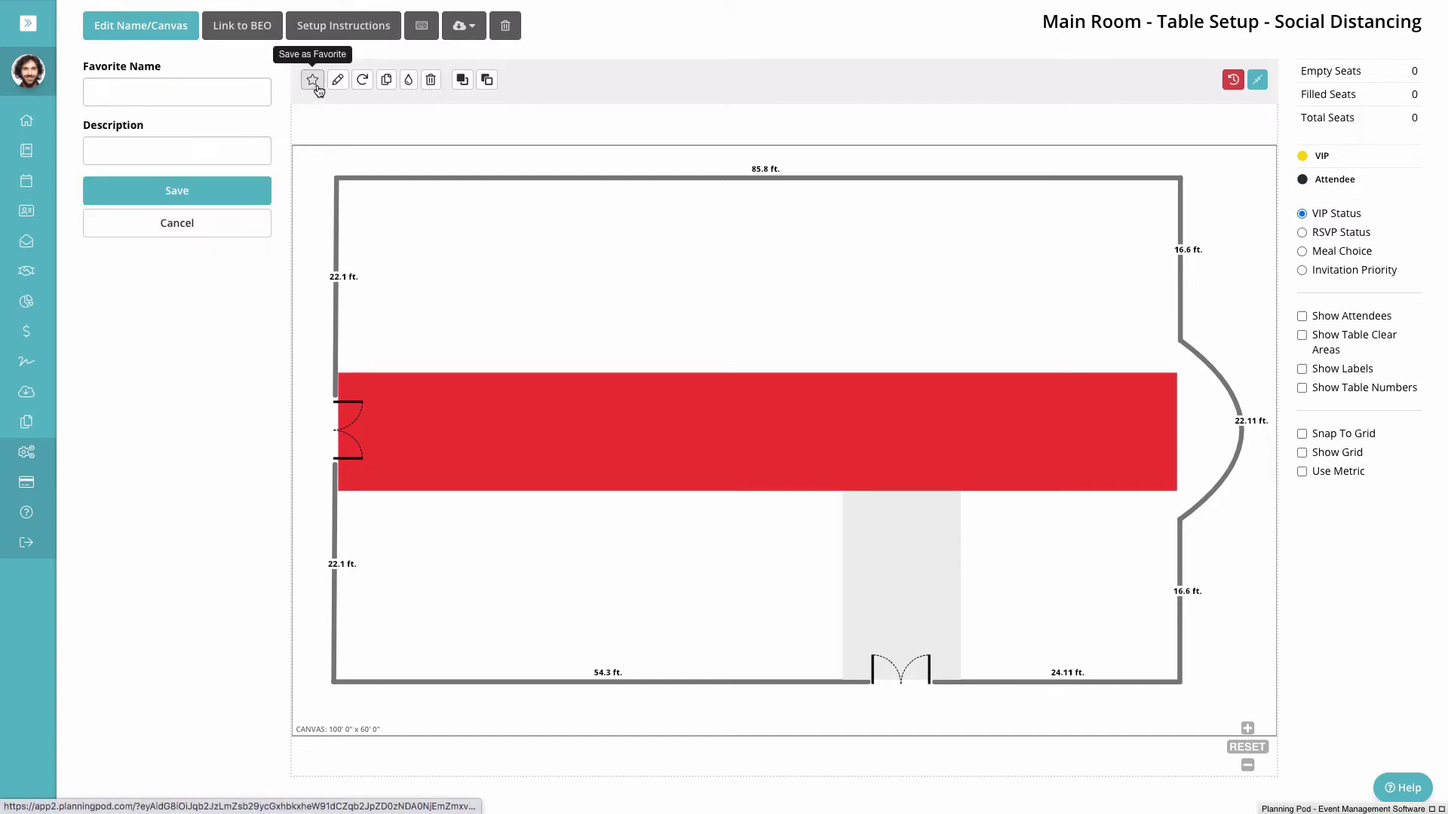
pyautogui.click(191, 93)
pyautogui.write('Lon')
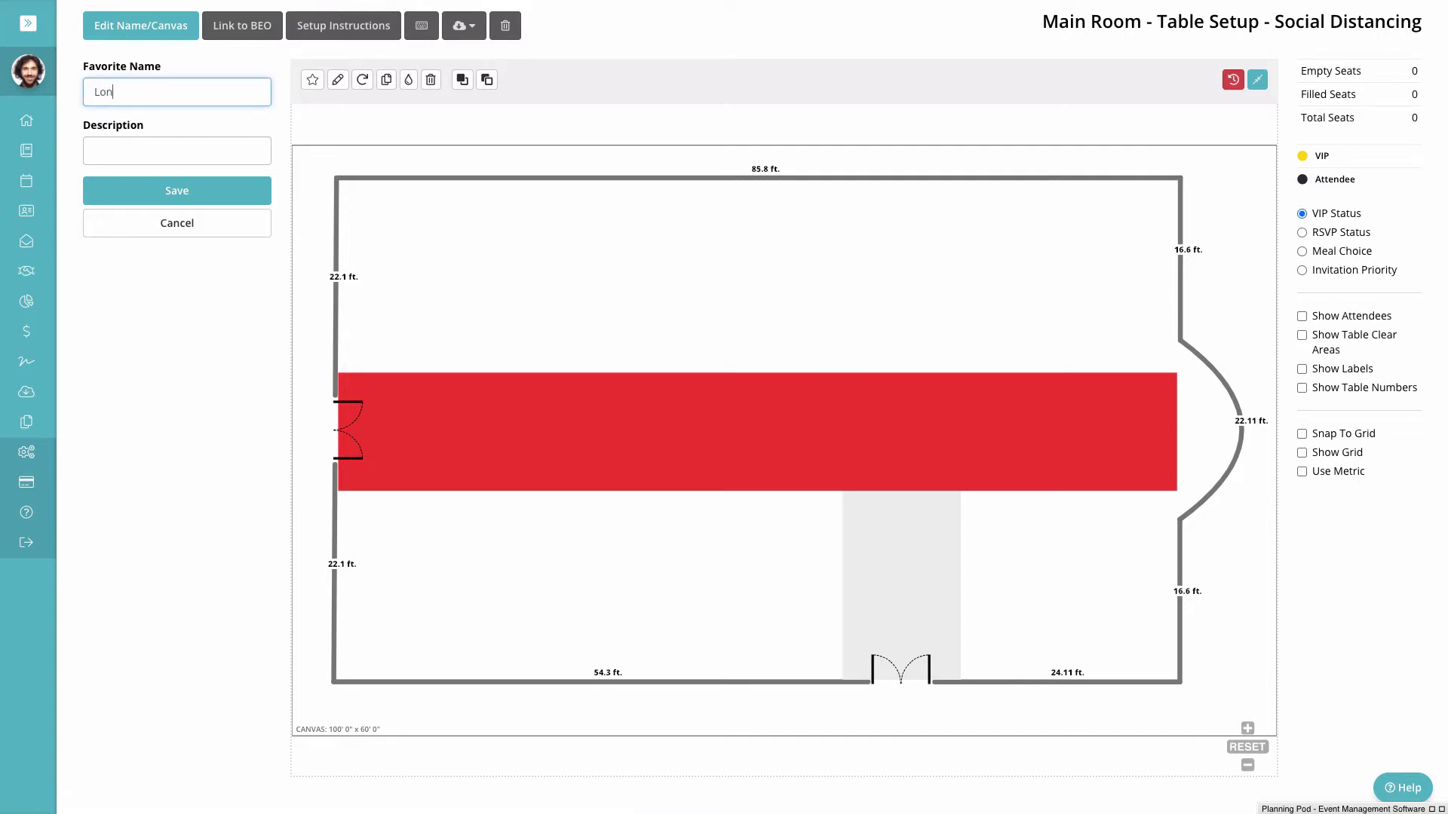
pyautogui.write("g Aisle - 85' x 12'")
pyautogui.click(162, 193)
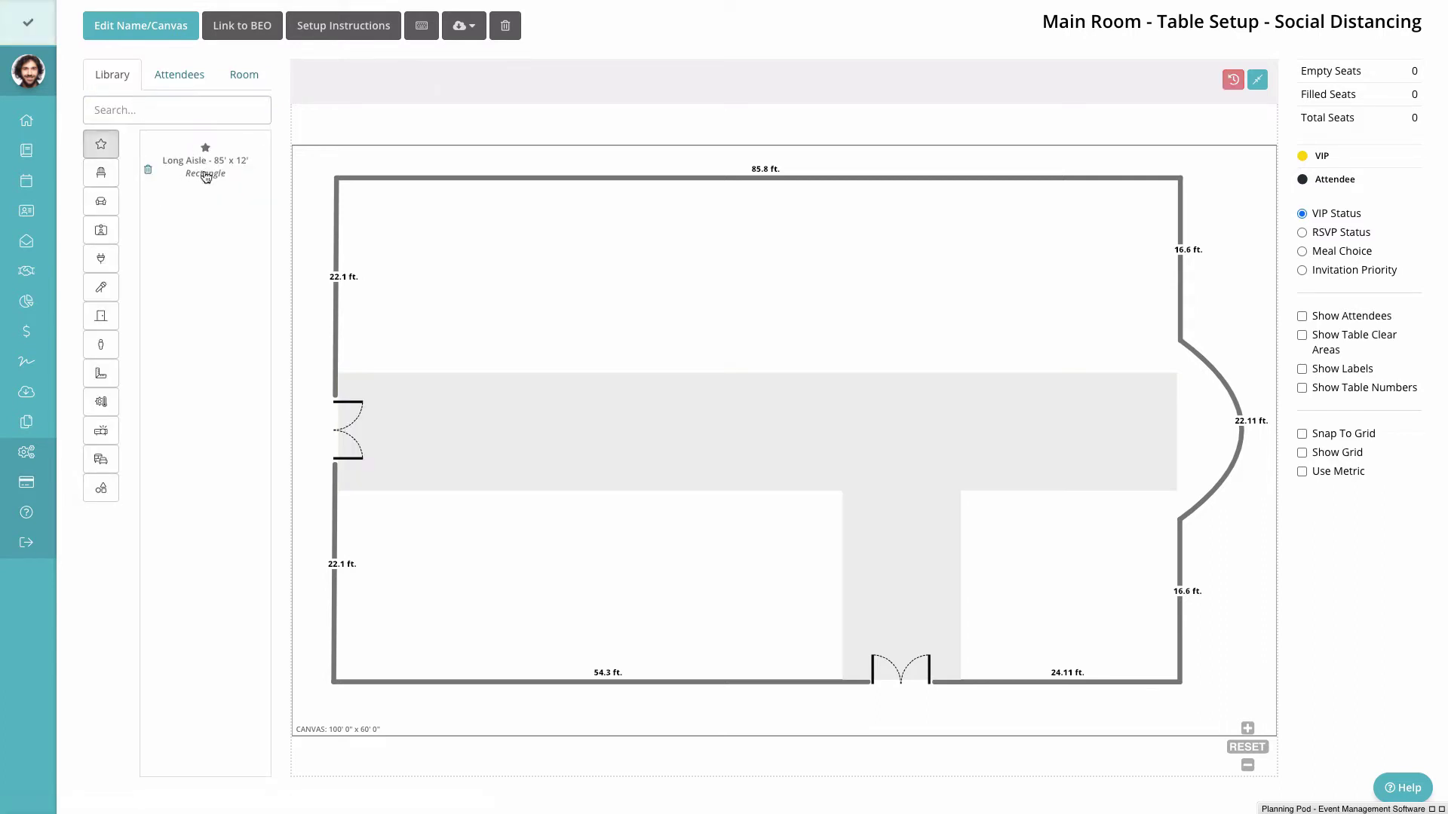
# Save the short vertical aisle as favorite 'Short Aisle - 20' x 12''
pyautogui.click(898, 577)
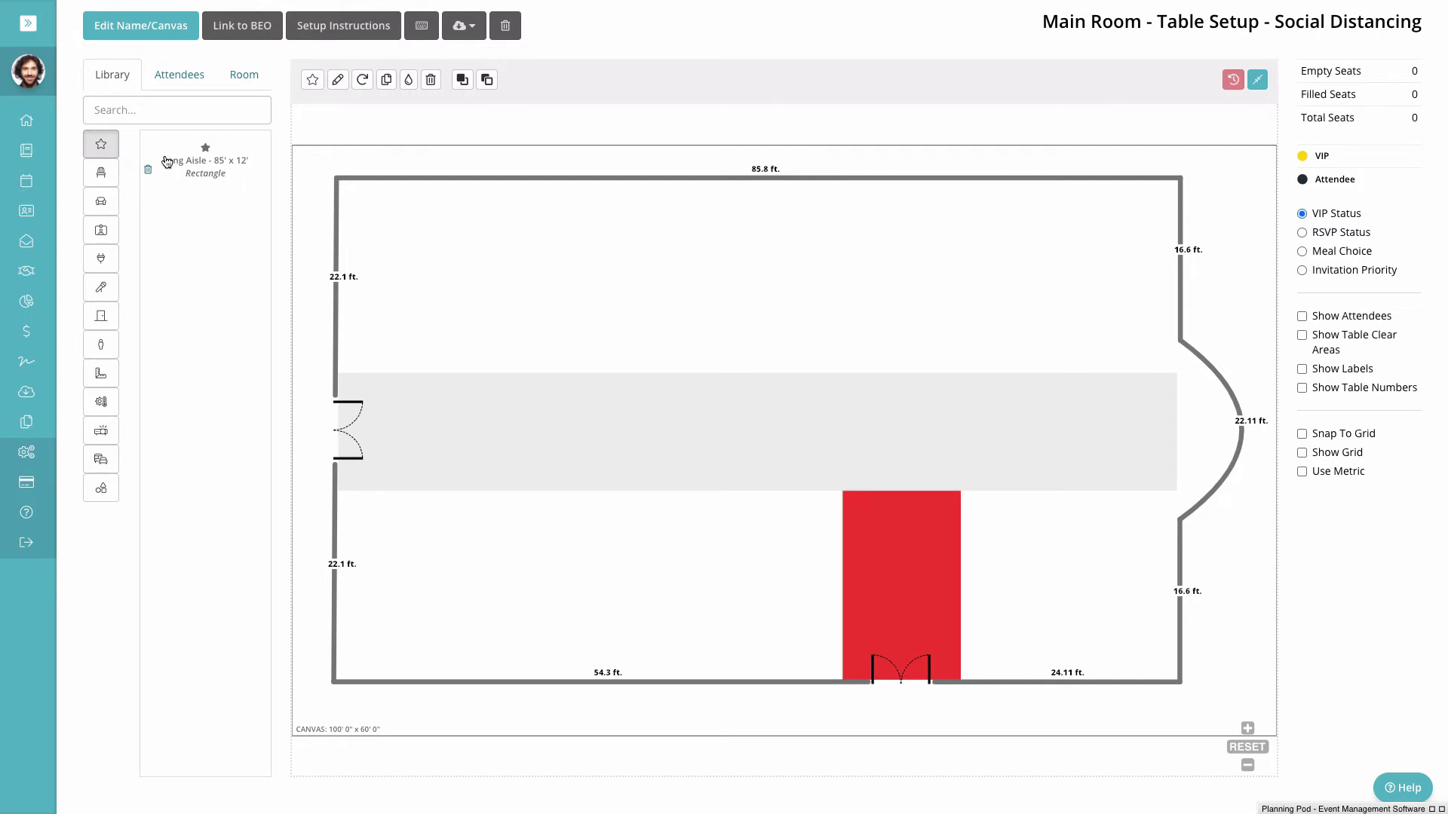
pyautogui.click(309, 84)
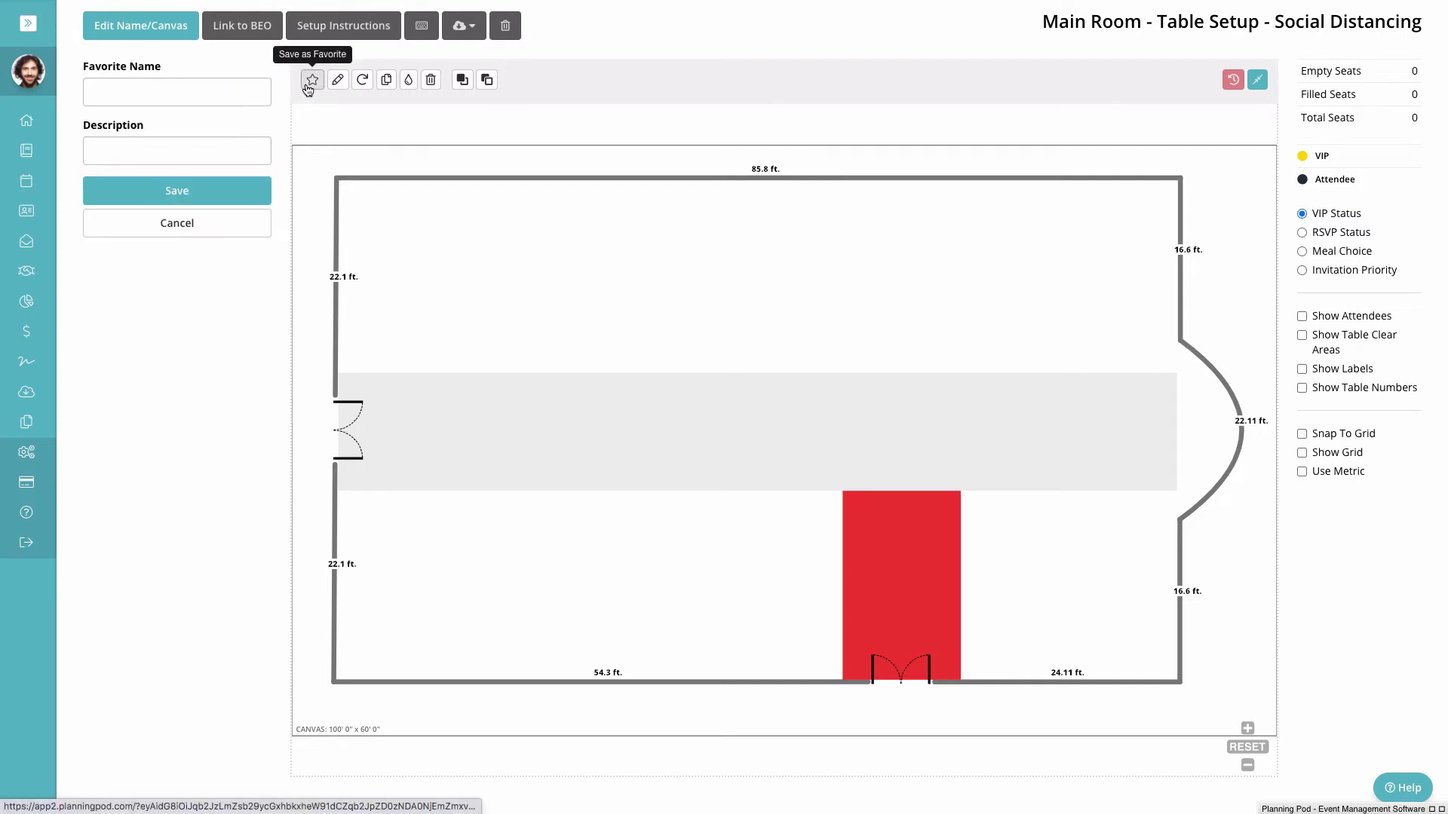
pyautogui.click(182, 94)
pyautogui.write('Short Ai')
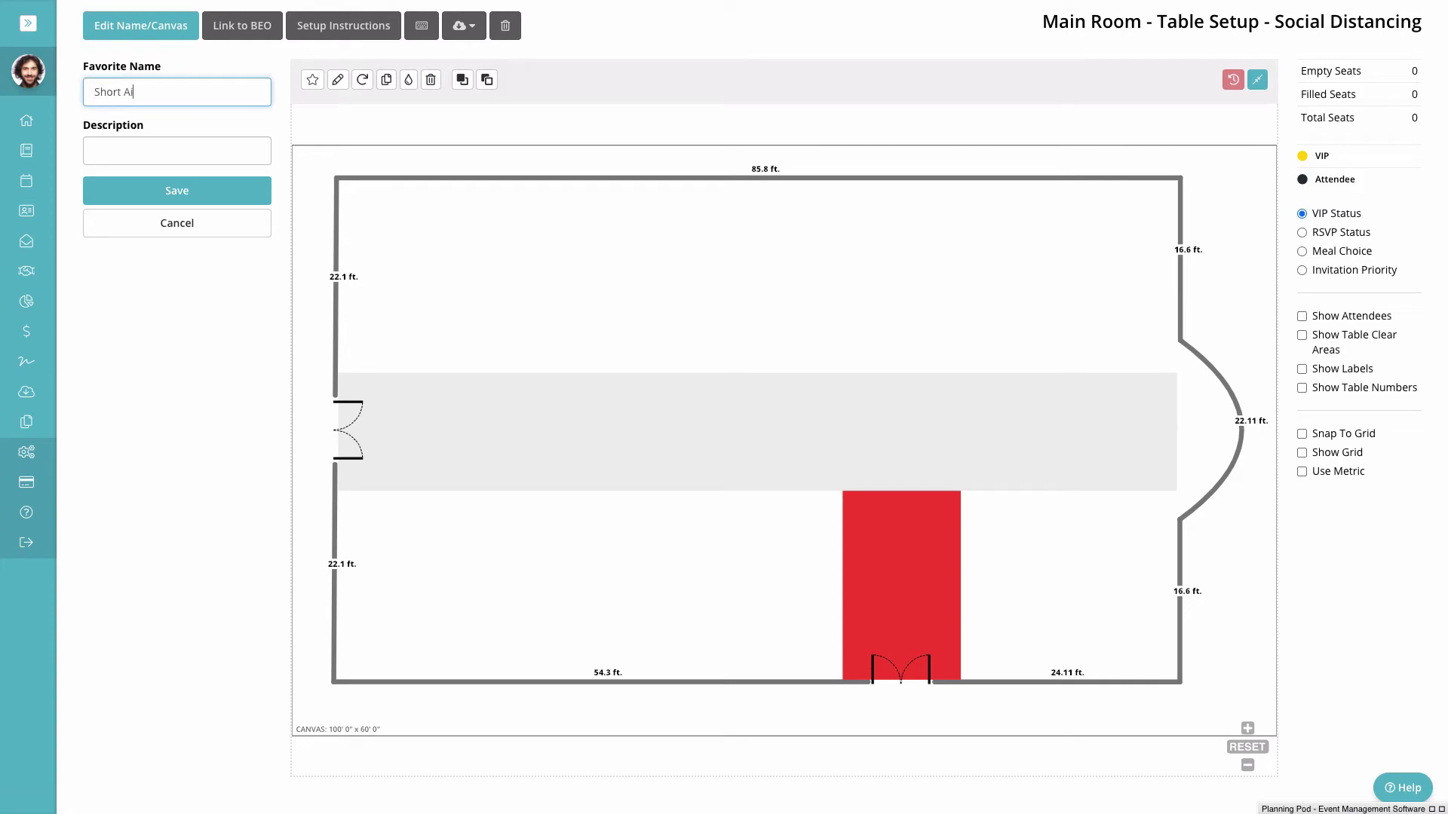
pyautogui.write("sle - 20' x 12")
pyautogui.click(213, 198)
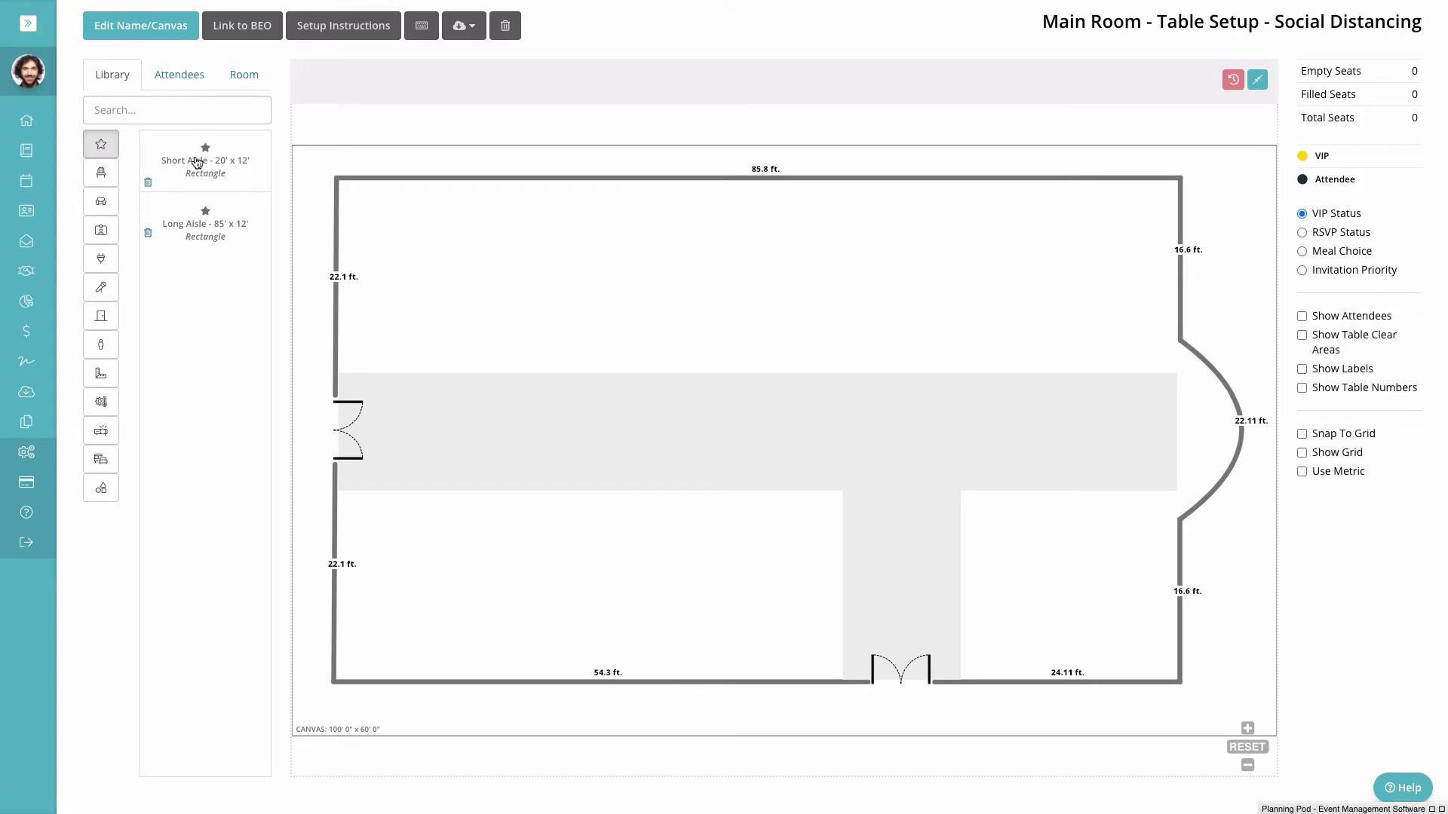
# Add the Short Aisle favorite against the top wall, then delete it
pyautogui.moveTo(196, 162); pyautogui.dragTo(623, 271)
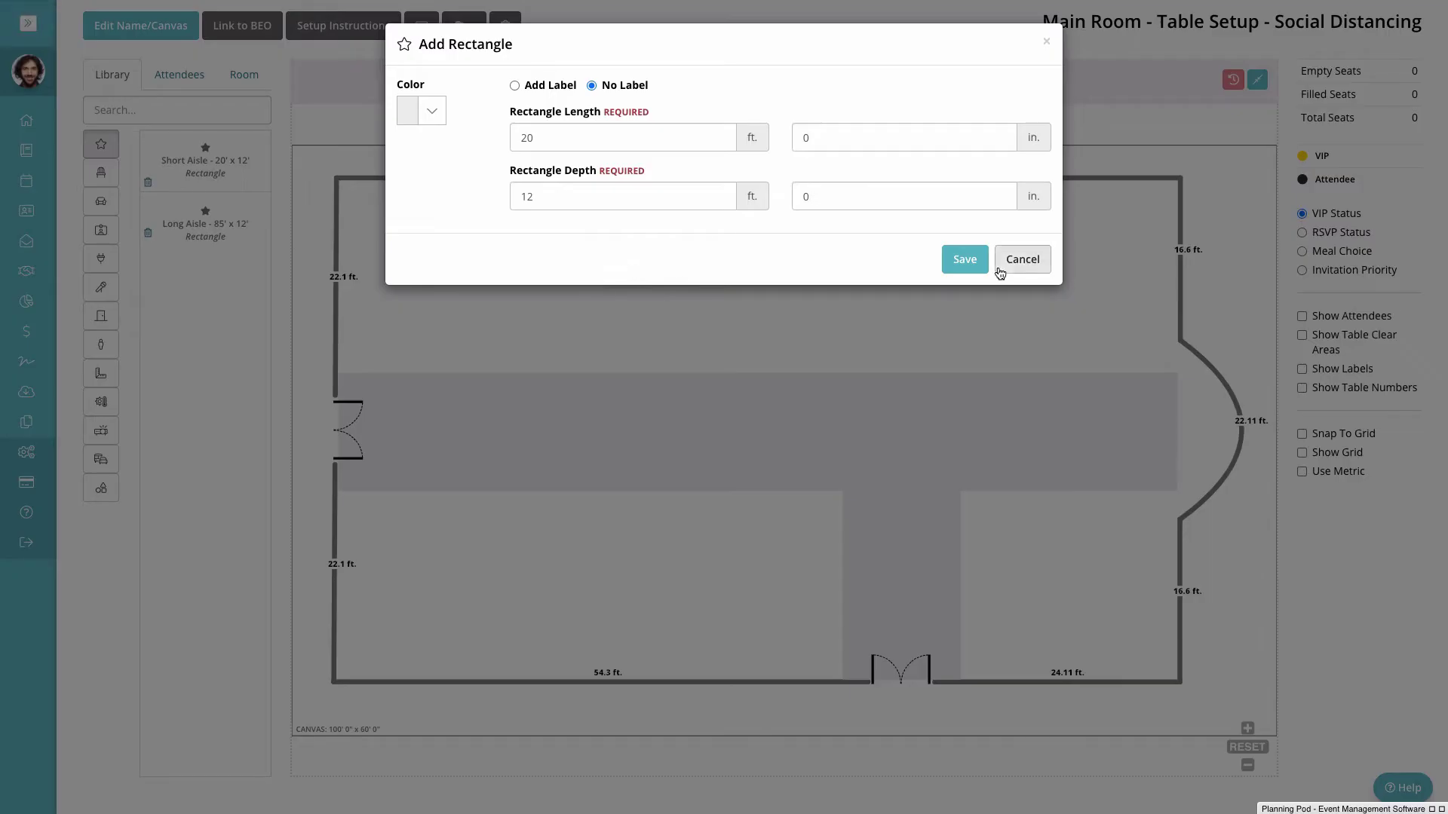
pyautogui.click(968, 260)
pyautogui.moveTo(690, 340); pyautogui.dragTo(571, 281)
pyautogui.click(590, 281)
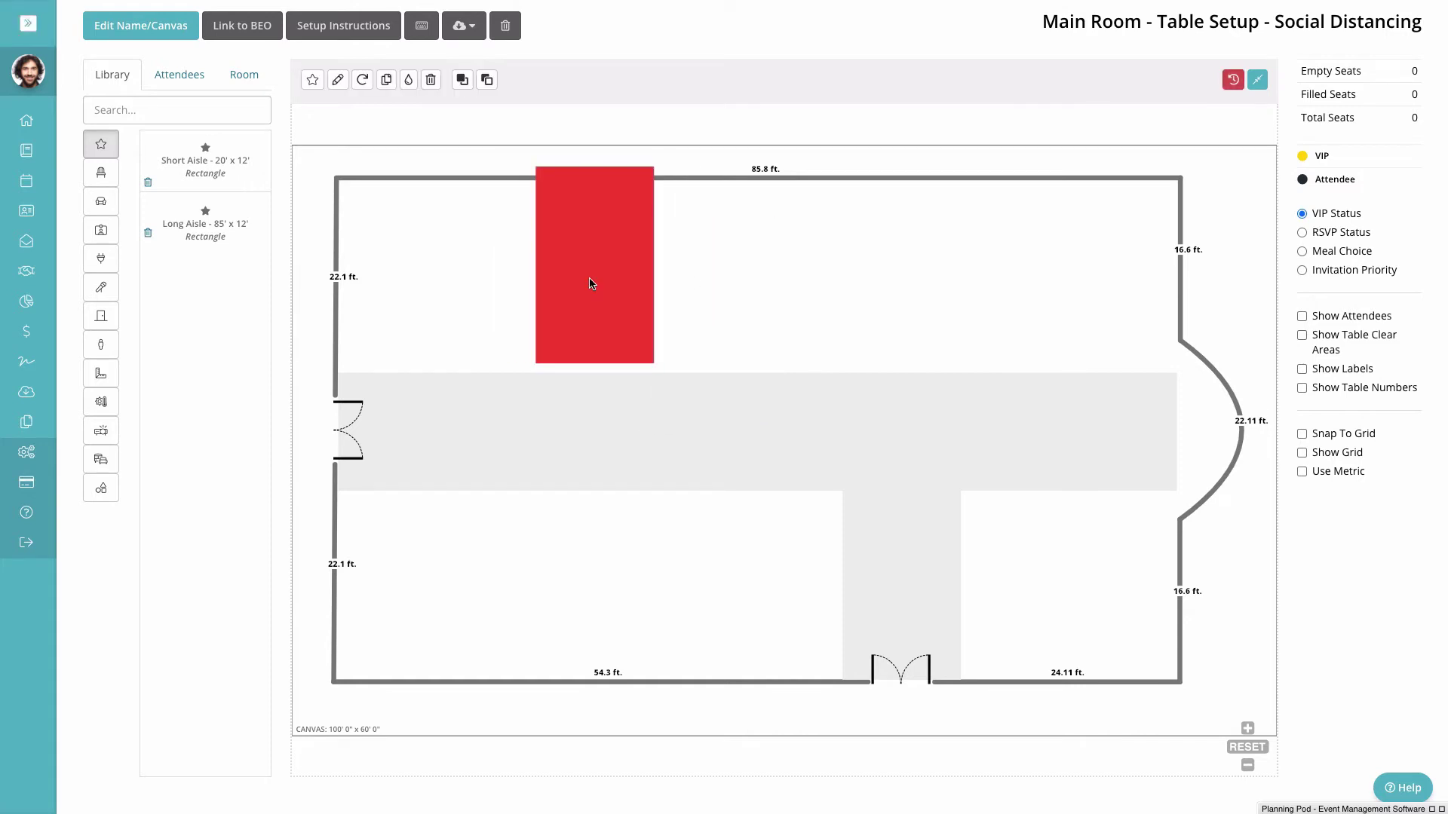
pyautogui.press('Delete')
pyautogui.click(846, 80)
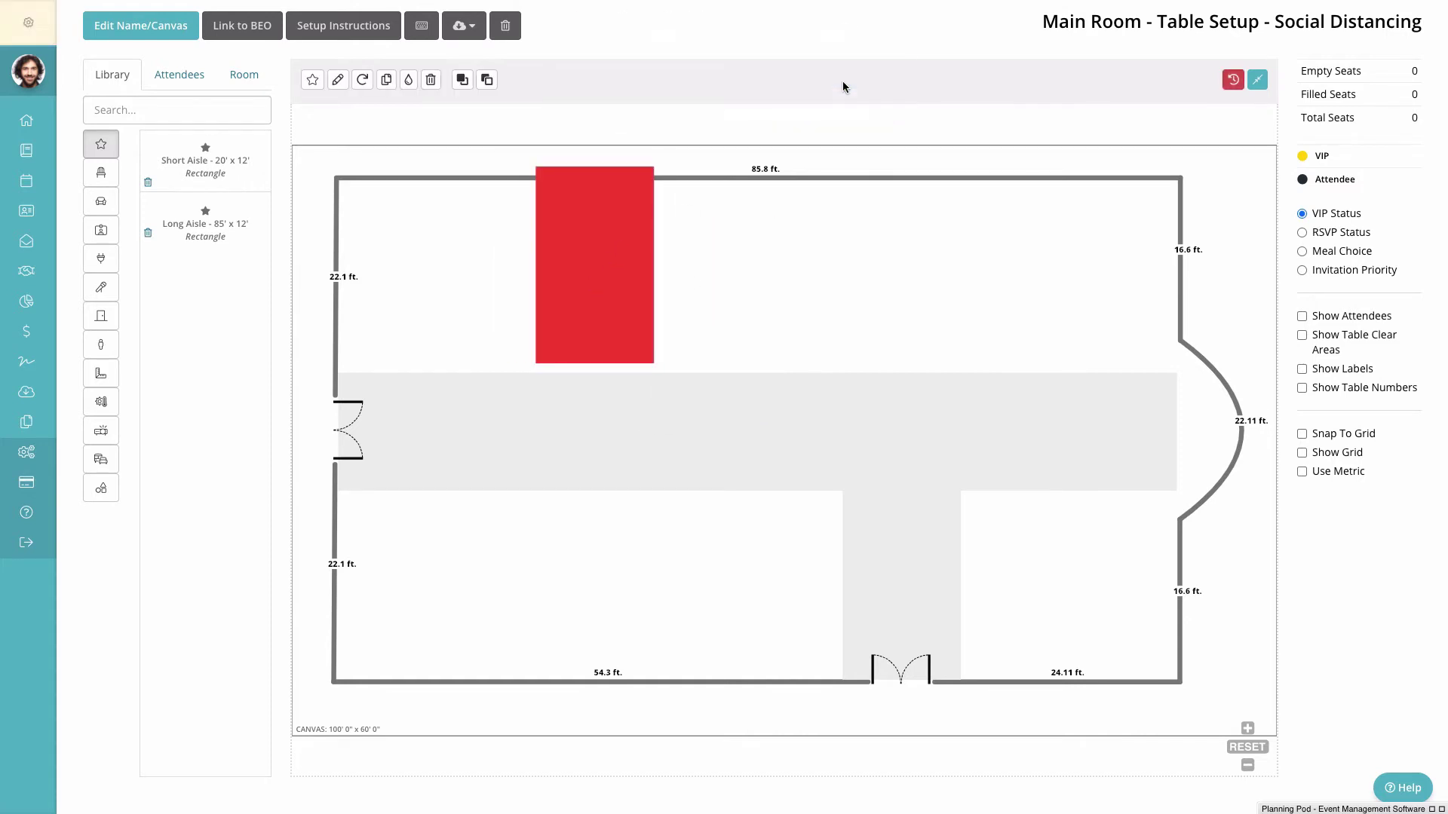
# Add a 4ft Square Table as multiple tables: 2 rows of 7 per row
pyautogui.click(104, 176)
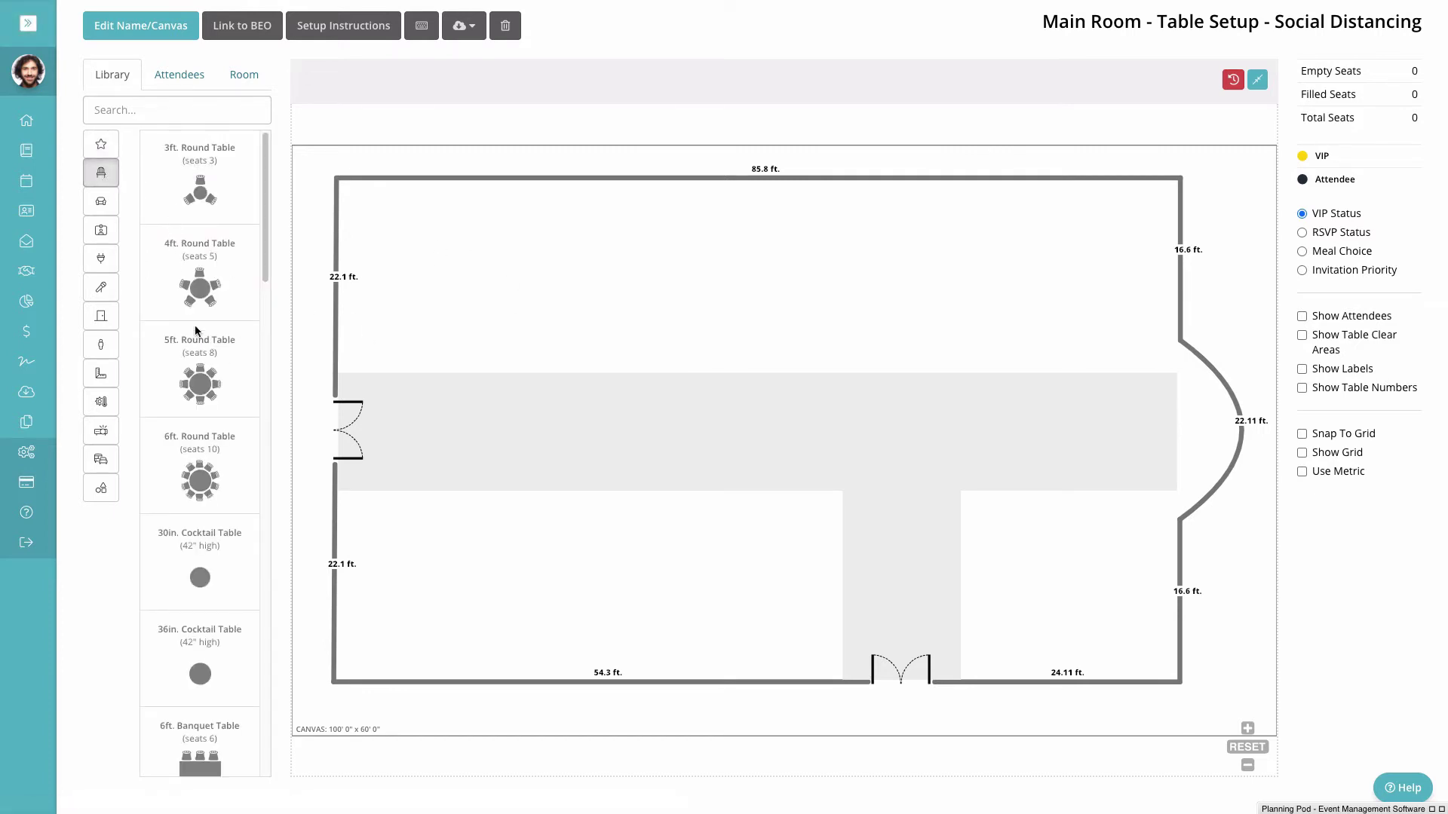
pyautogui.scroll(-10, 200, 340)
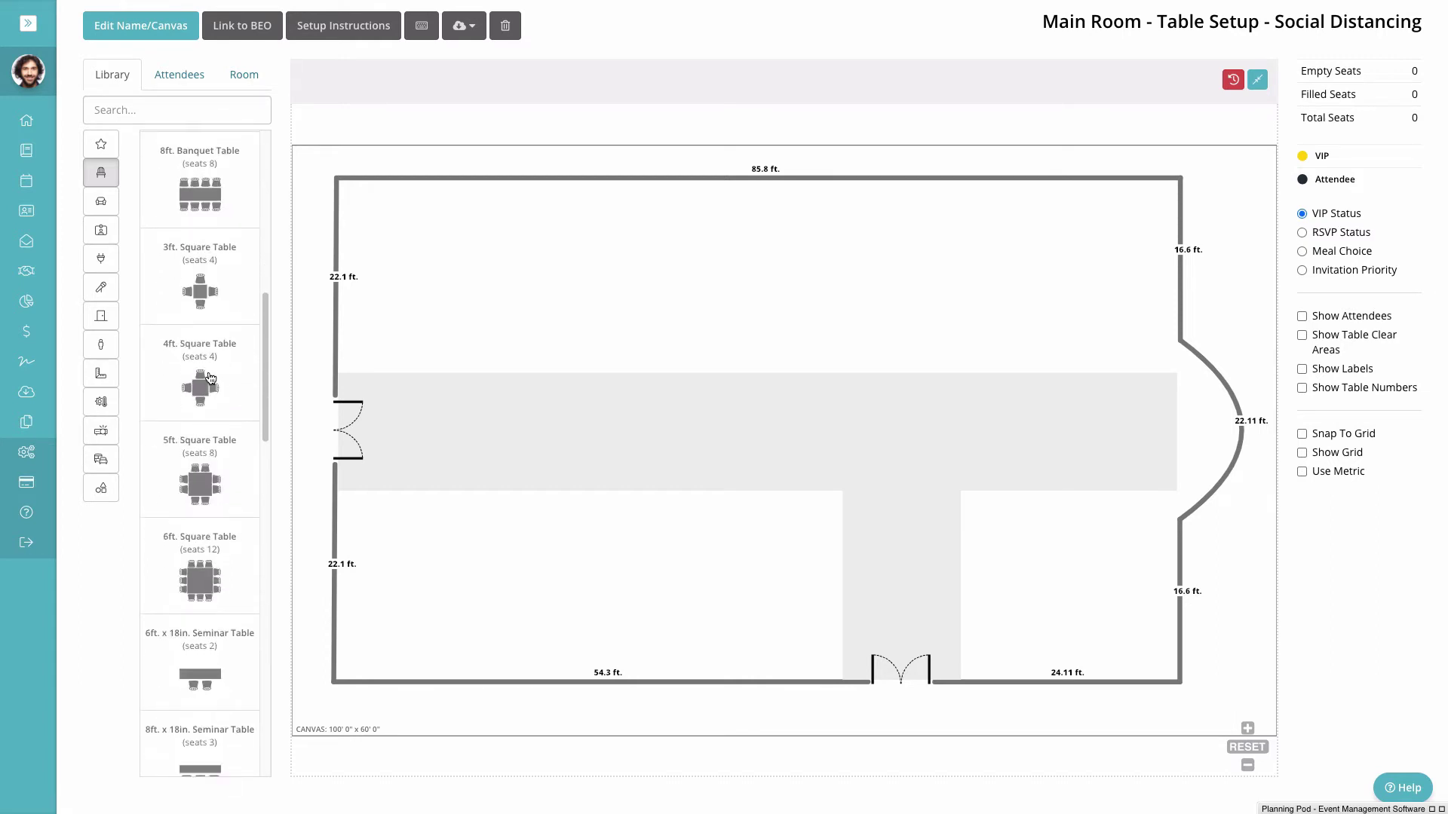
pyautogui.moveTo(203, 390); pyautogui.dragTo(392, 225)
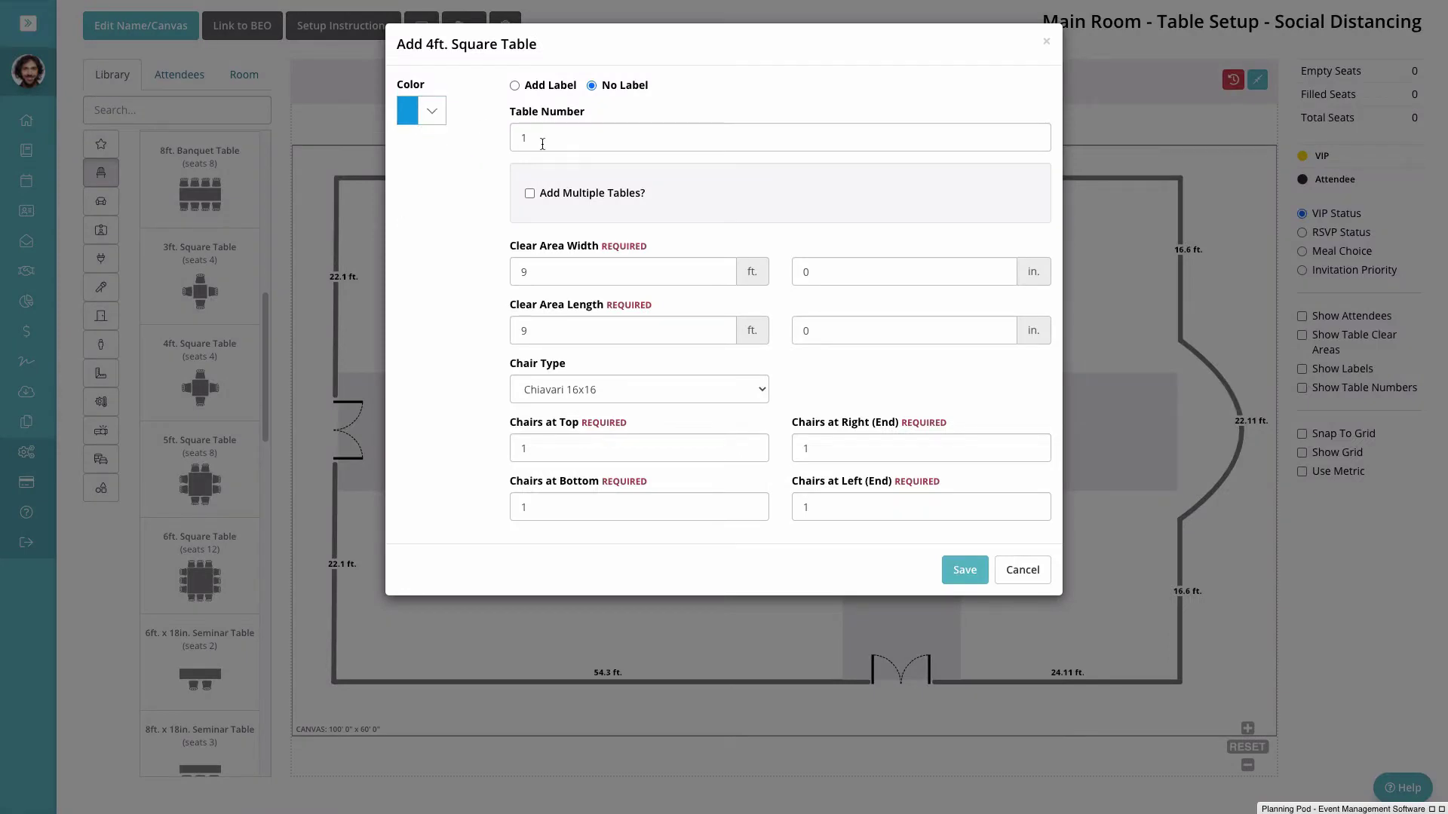
pyautogui.click(530, 193)
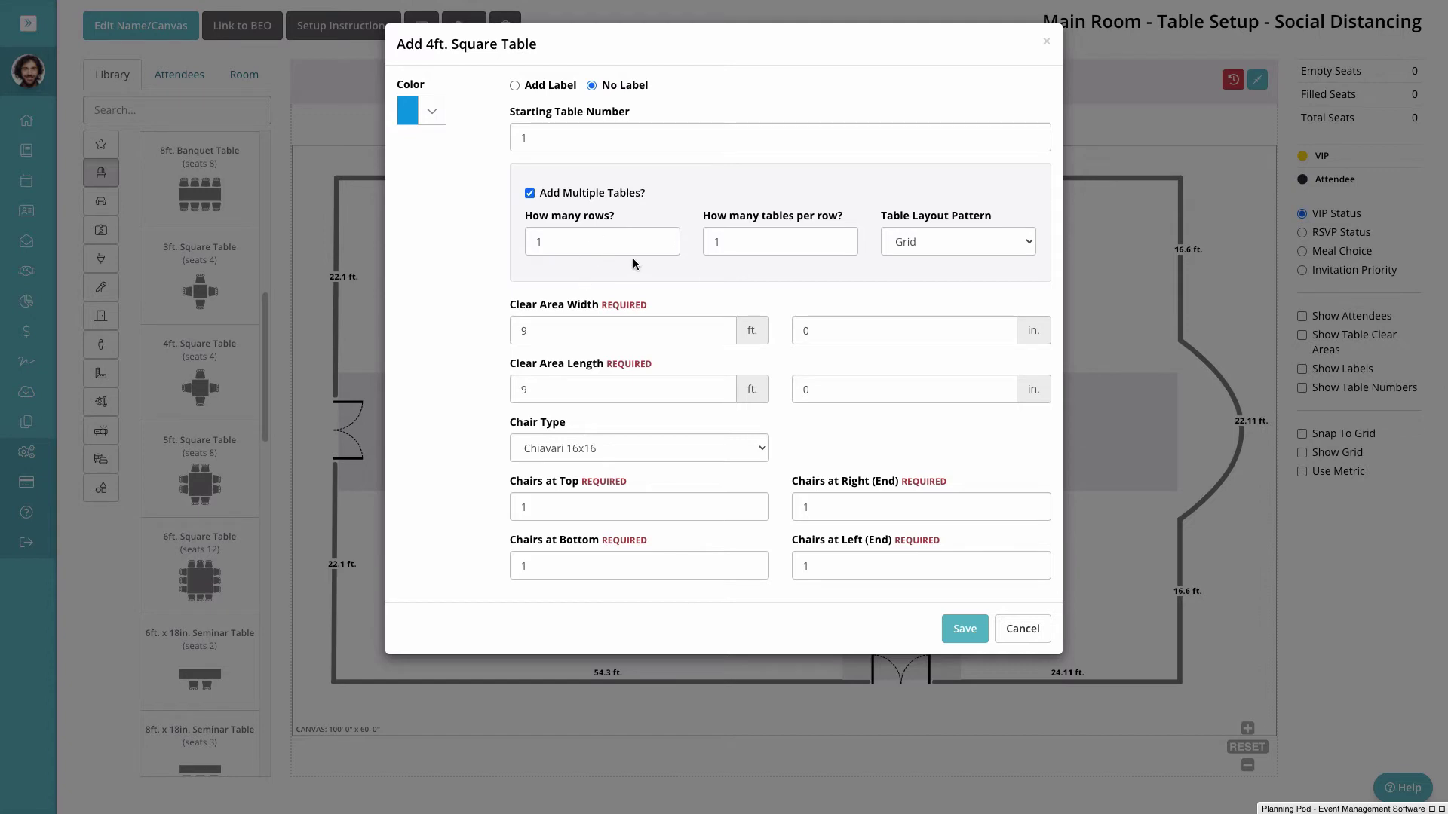
pyautogui.moveTo(607, 241); pyautogui.dragTo(490, 238)
pyautogui.write('2')
pyautogui.press('Tab')
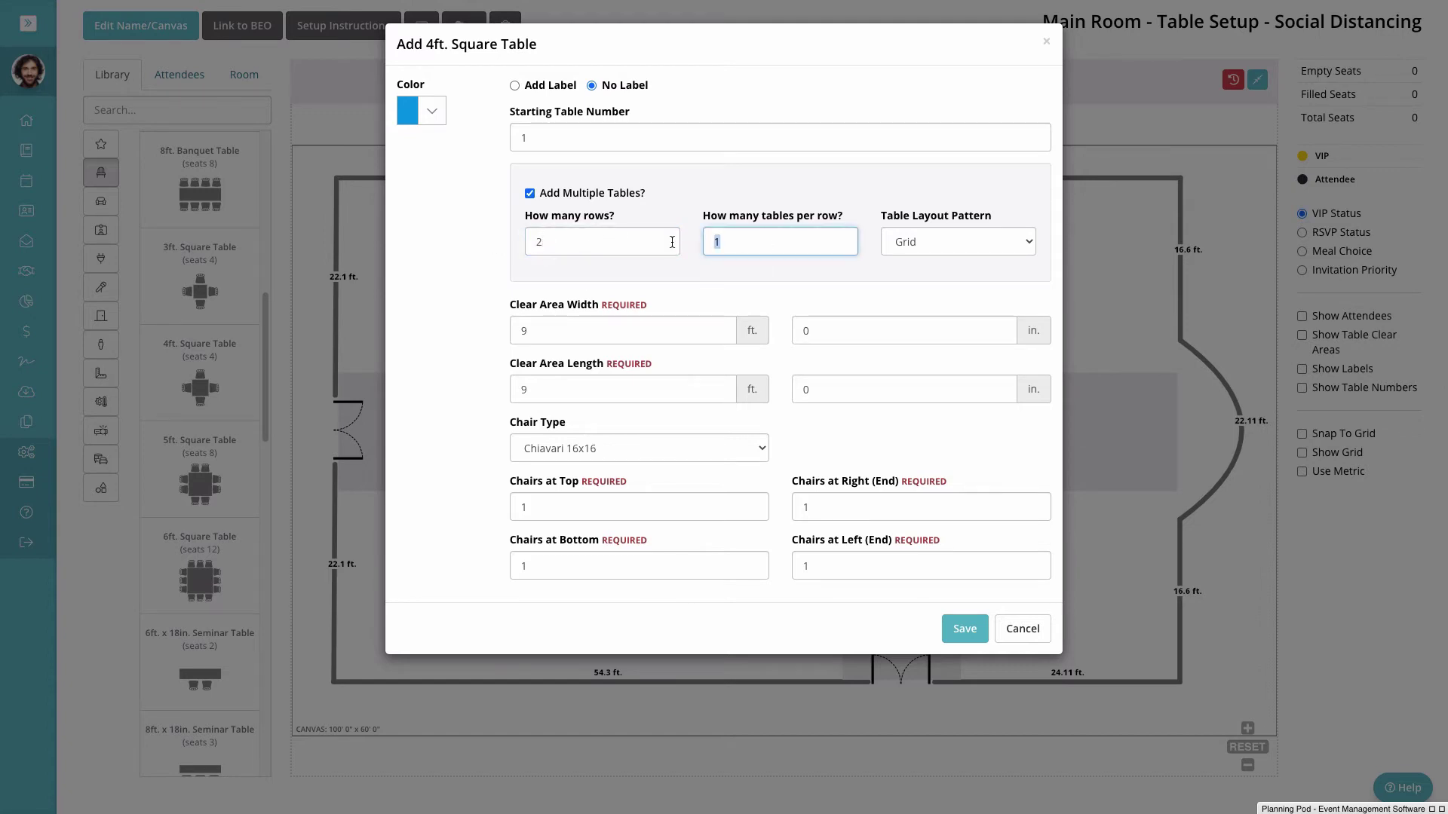
pyautogui.write('7')
# Keep the Grid layout and set each table's clear area to 13 by 13 ft
pyautogui.click(892, 243)
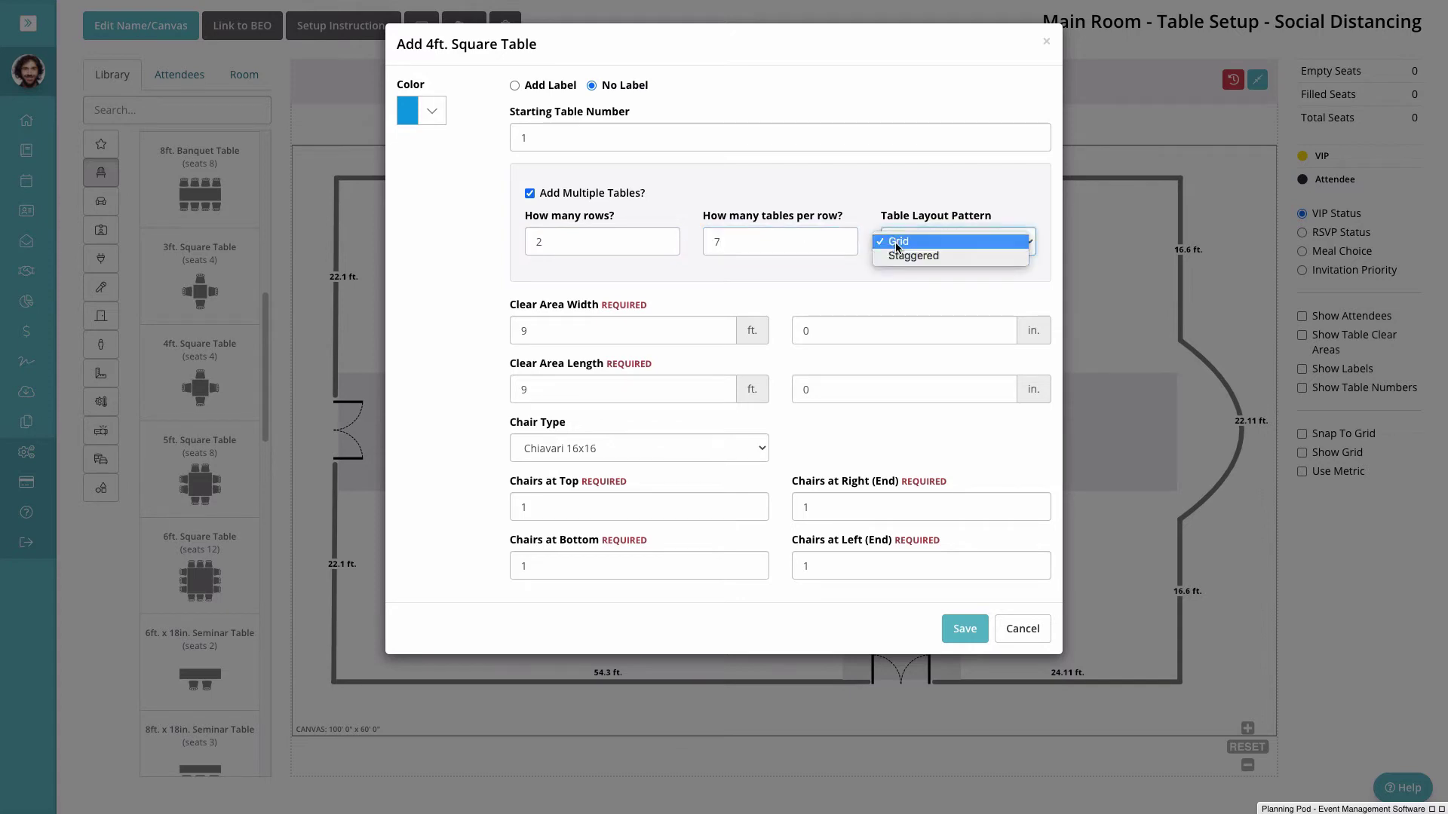
pyautogui.click(899, 204)
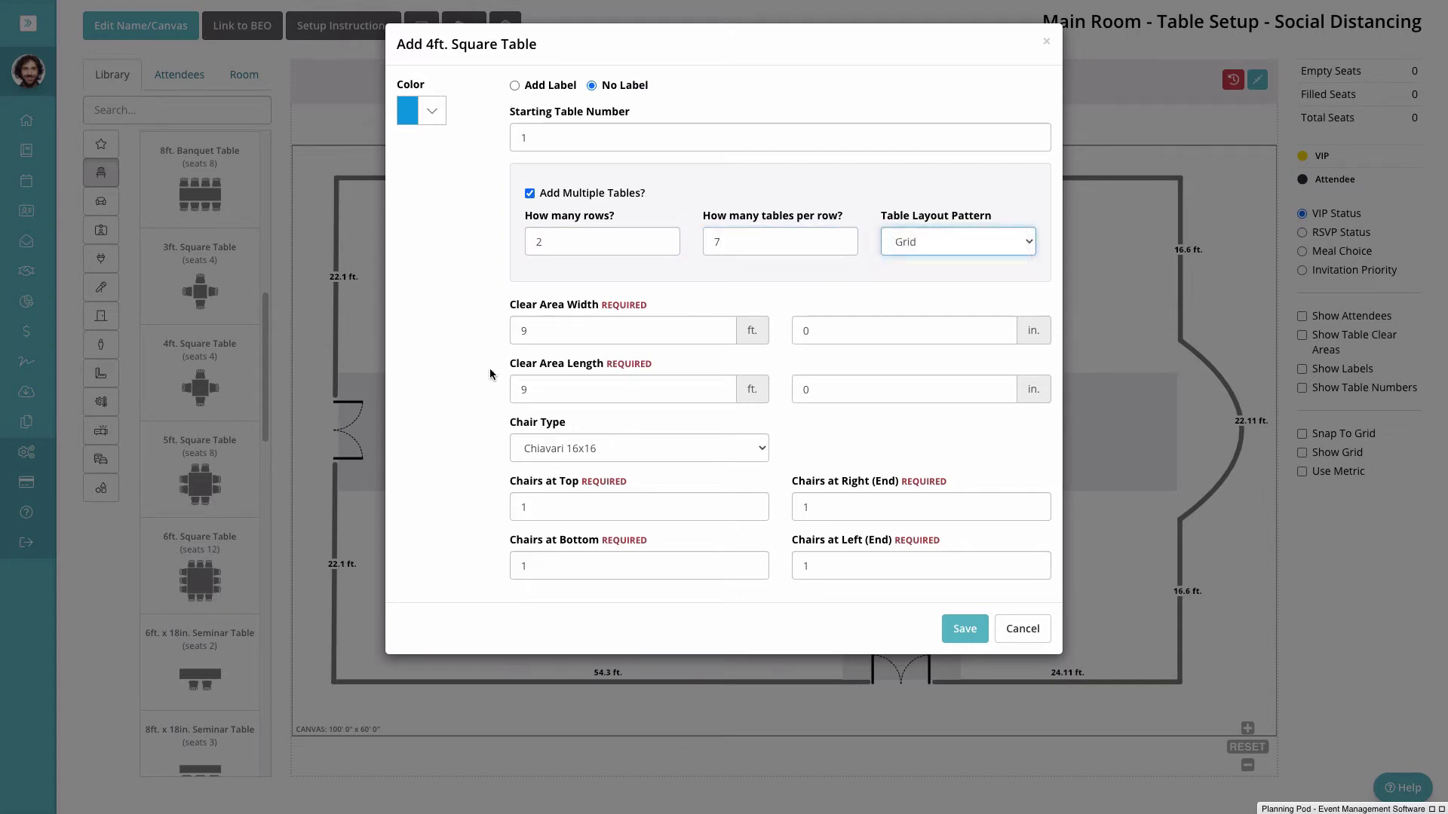
pyautogui.moveTo(549, 335); pyautogui.dragTo(508, 335)
pyautogui.write('13')
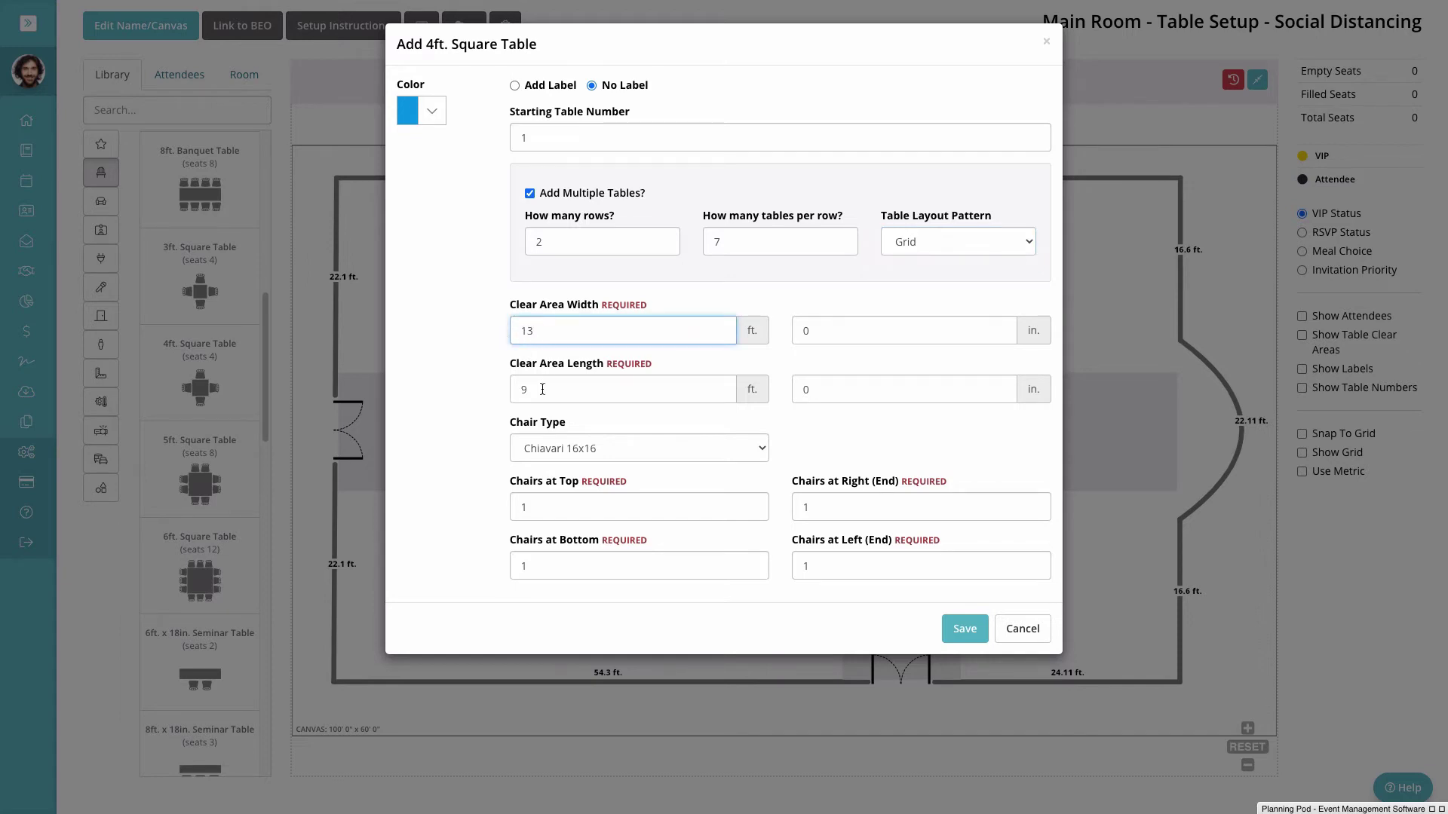
pyautogui.moveTo(542, 389); pyautogui.dragTo(503, 391)
pyautogui.write('13')
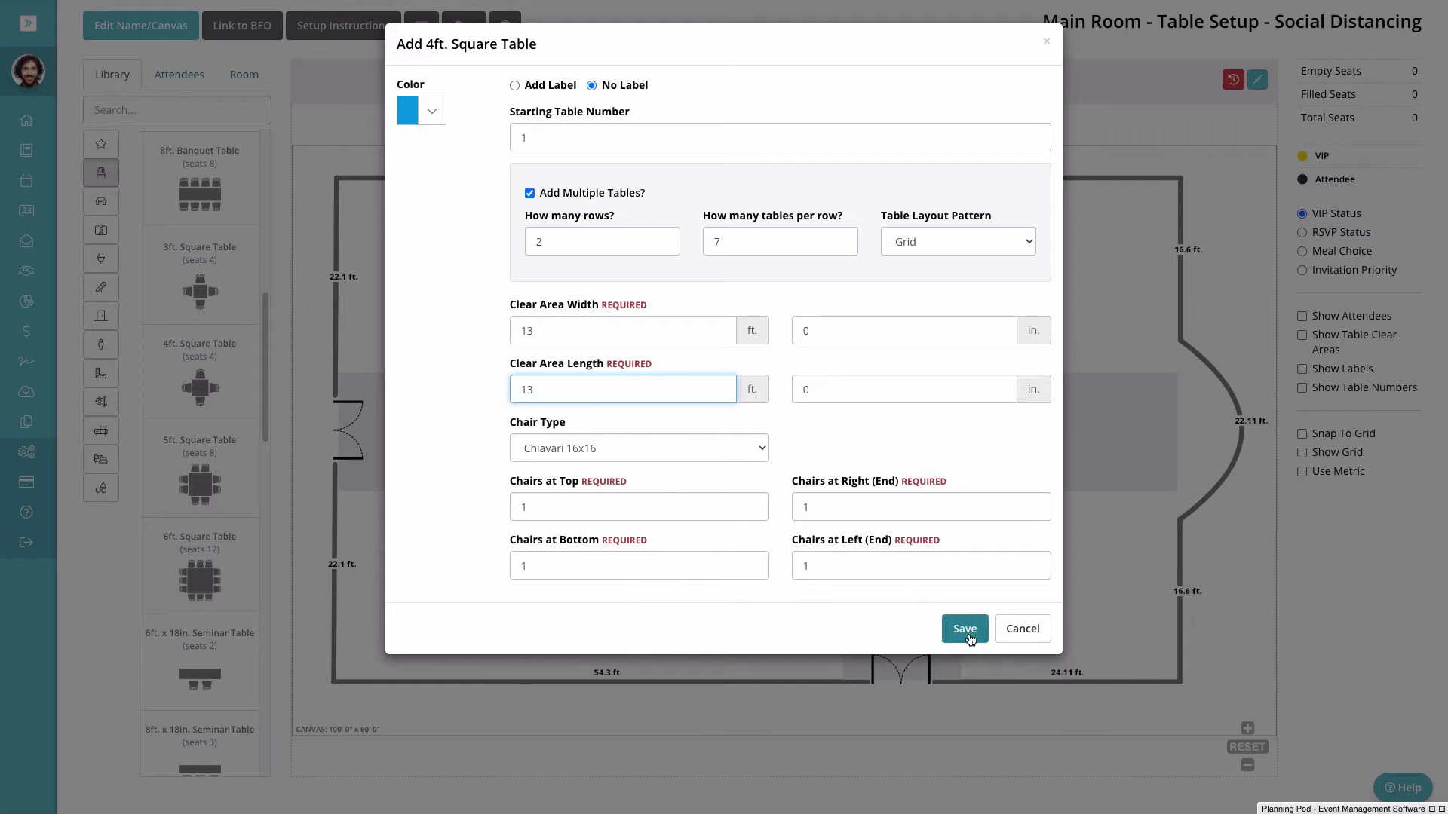
# Create the 2-by-7 square-table grid and move all 14 tables up and left above the aisle
pyautogui.click(967, 631)
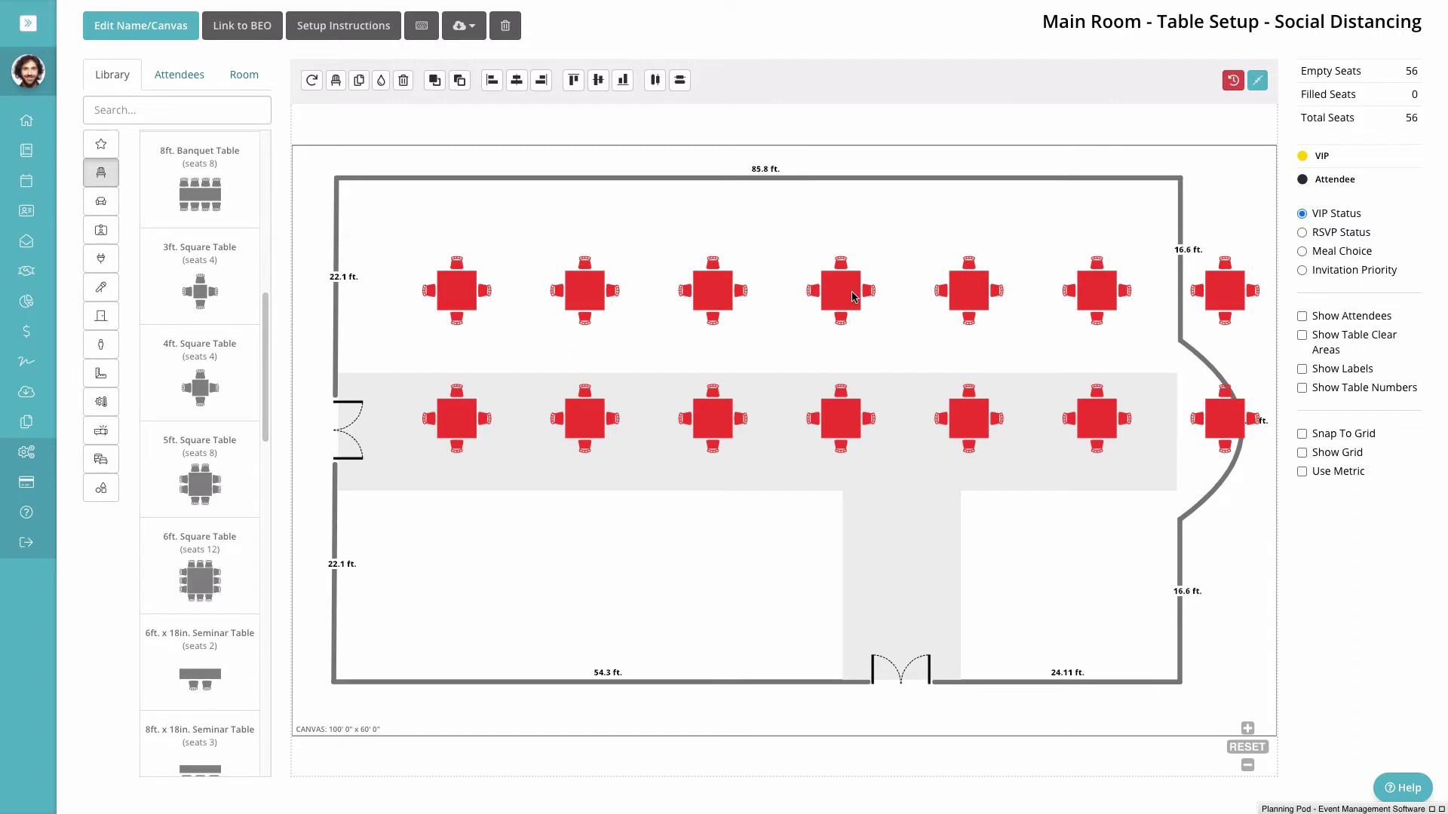
pyautogui.moveTo(855, 296); pyautogui.dragTo(770, 222)
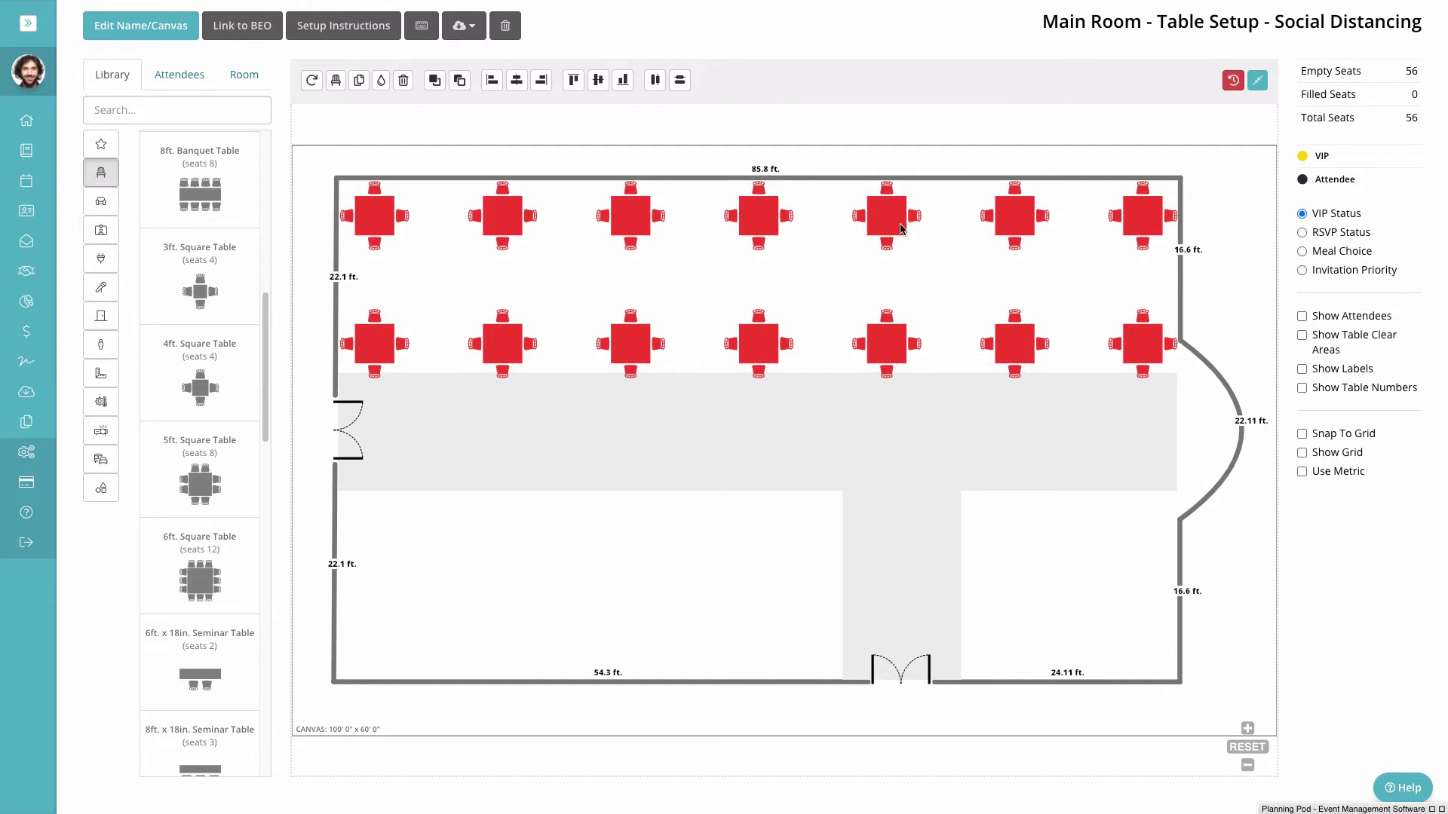
pyautogui.click(1237, 288)
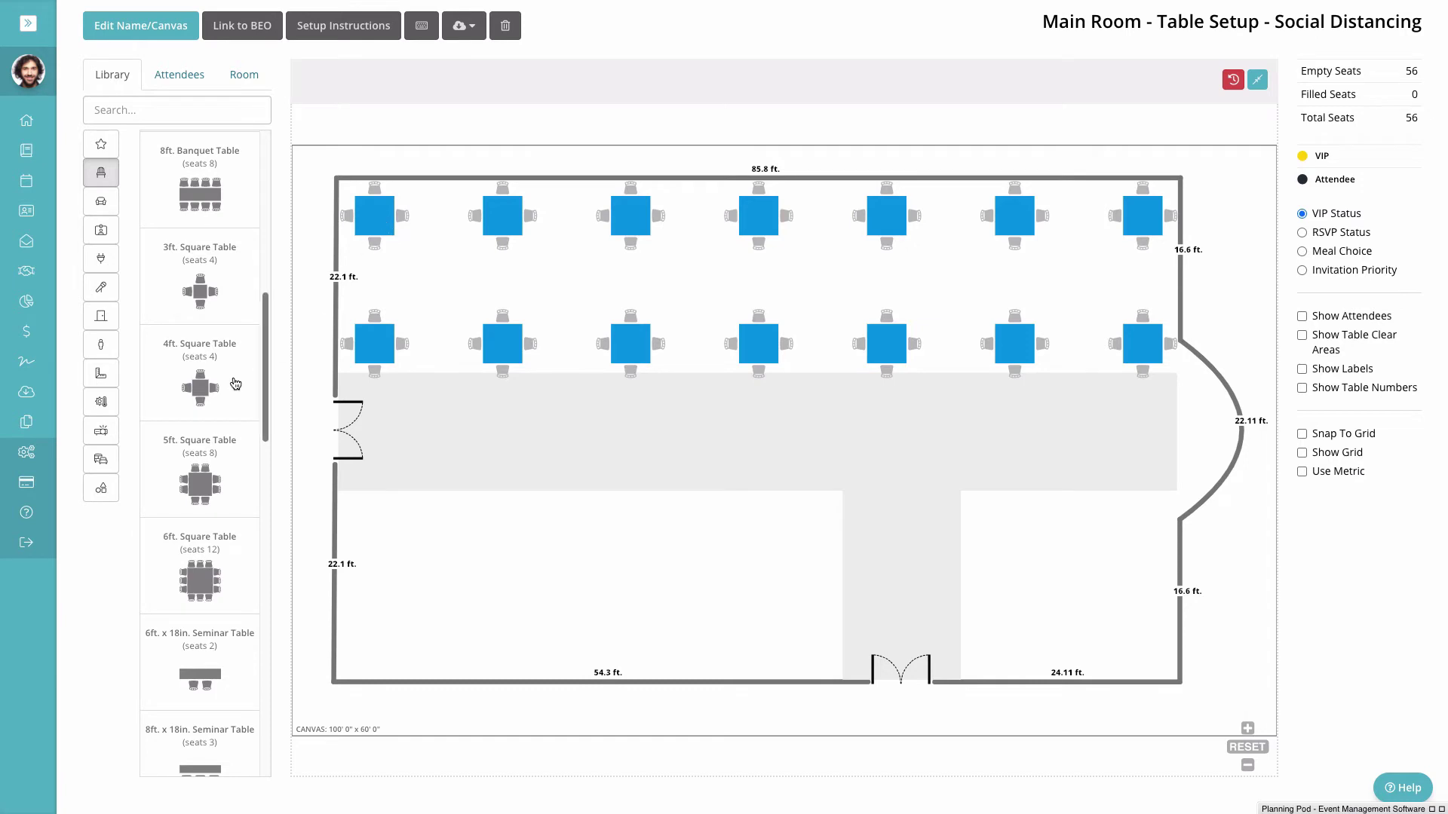
# Place a ruler between facing chairs of the top-left table and the one below, reading 6.0 ft
pyautogui.scroll(-3, 232, 383)
pyautogui.click(98, 375)
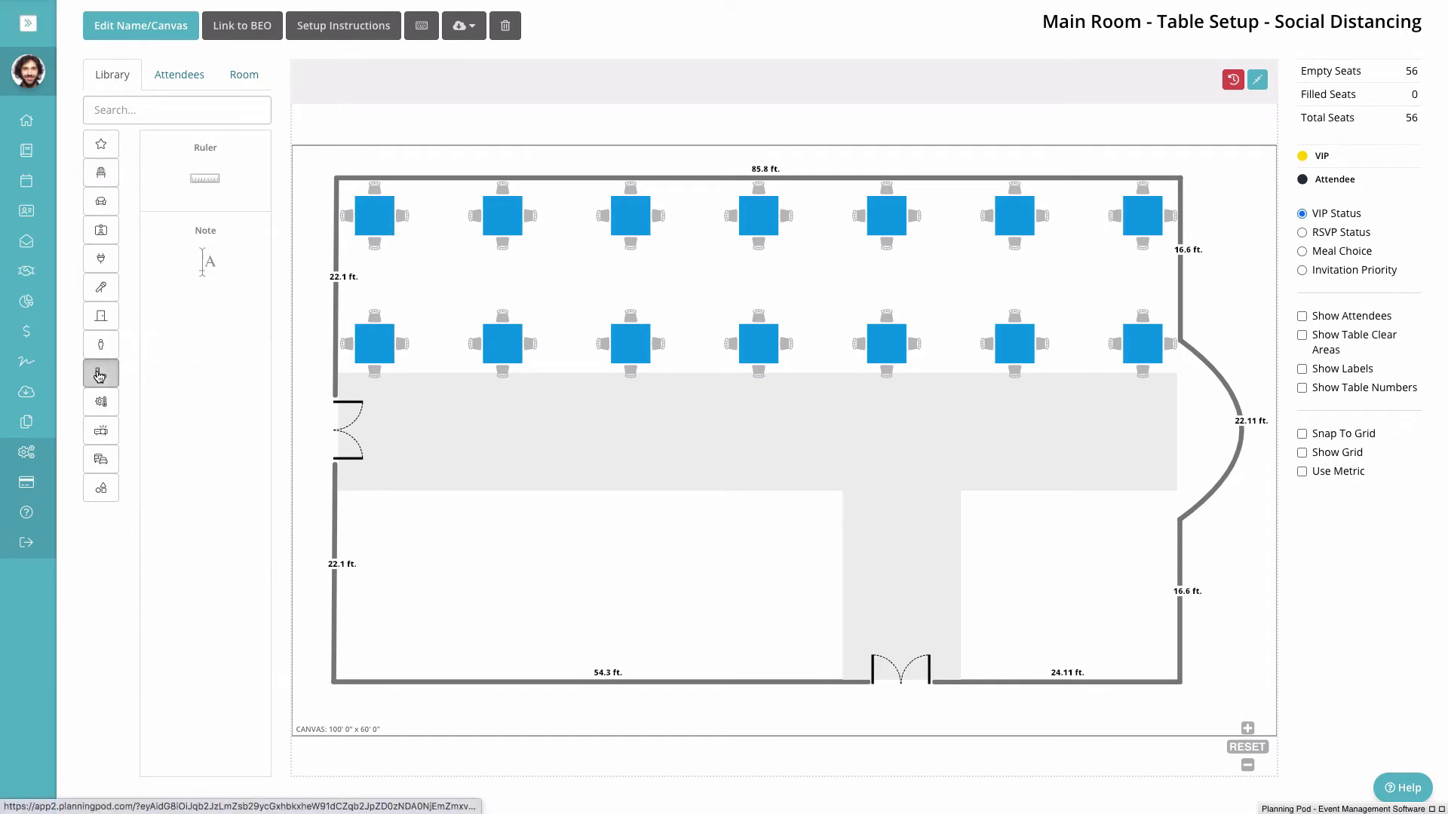
pyautogui.moveTo(206, 179); pyautogui.dragTo(380, 253)
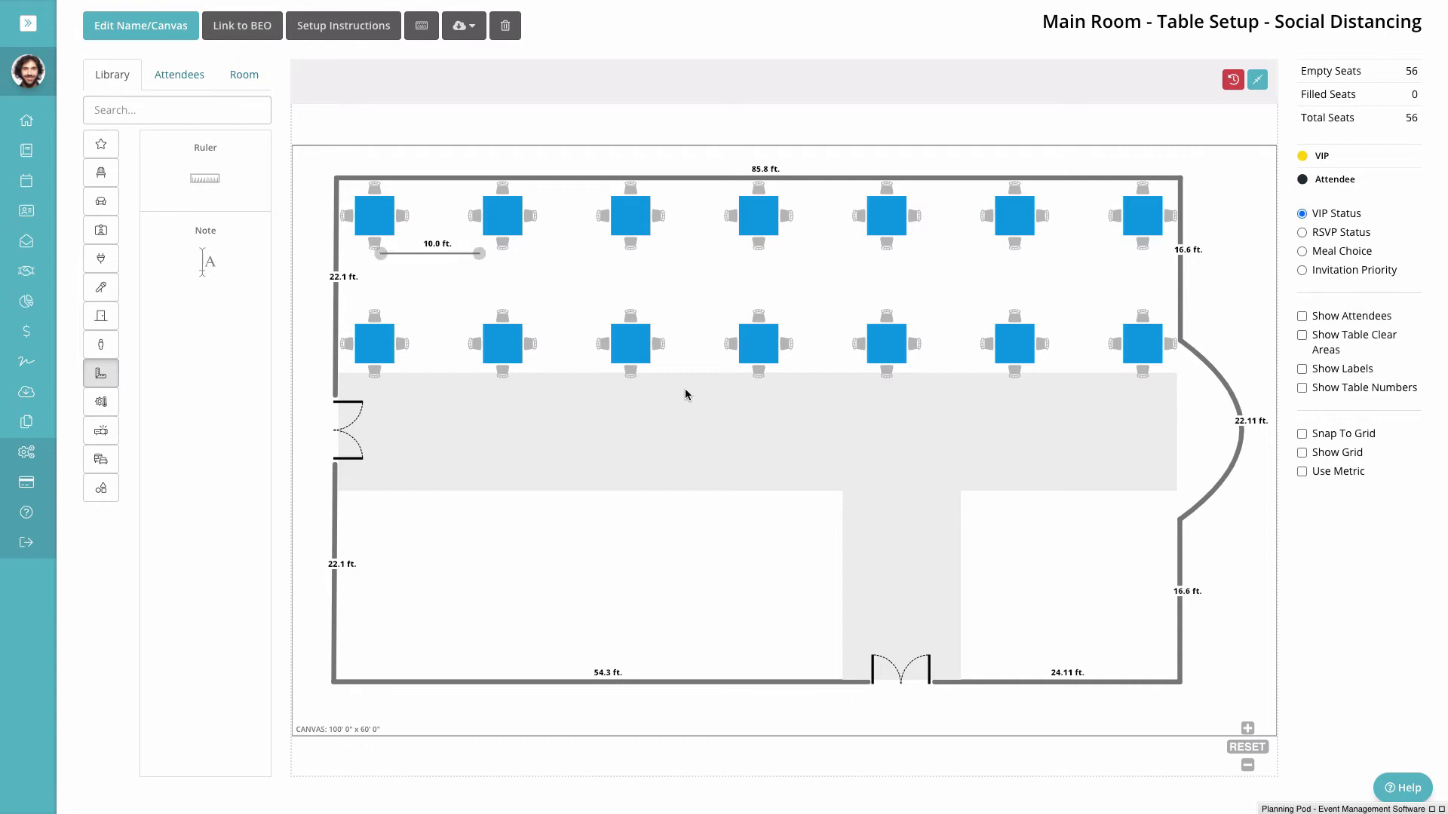
pyautogui.click(1248, 729)
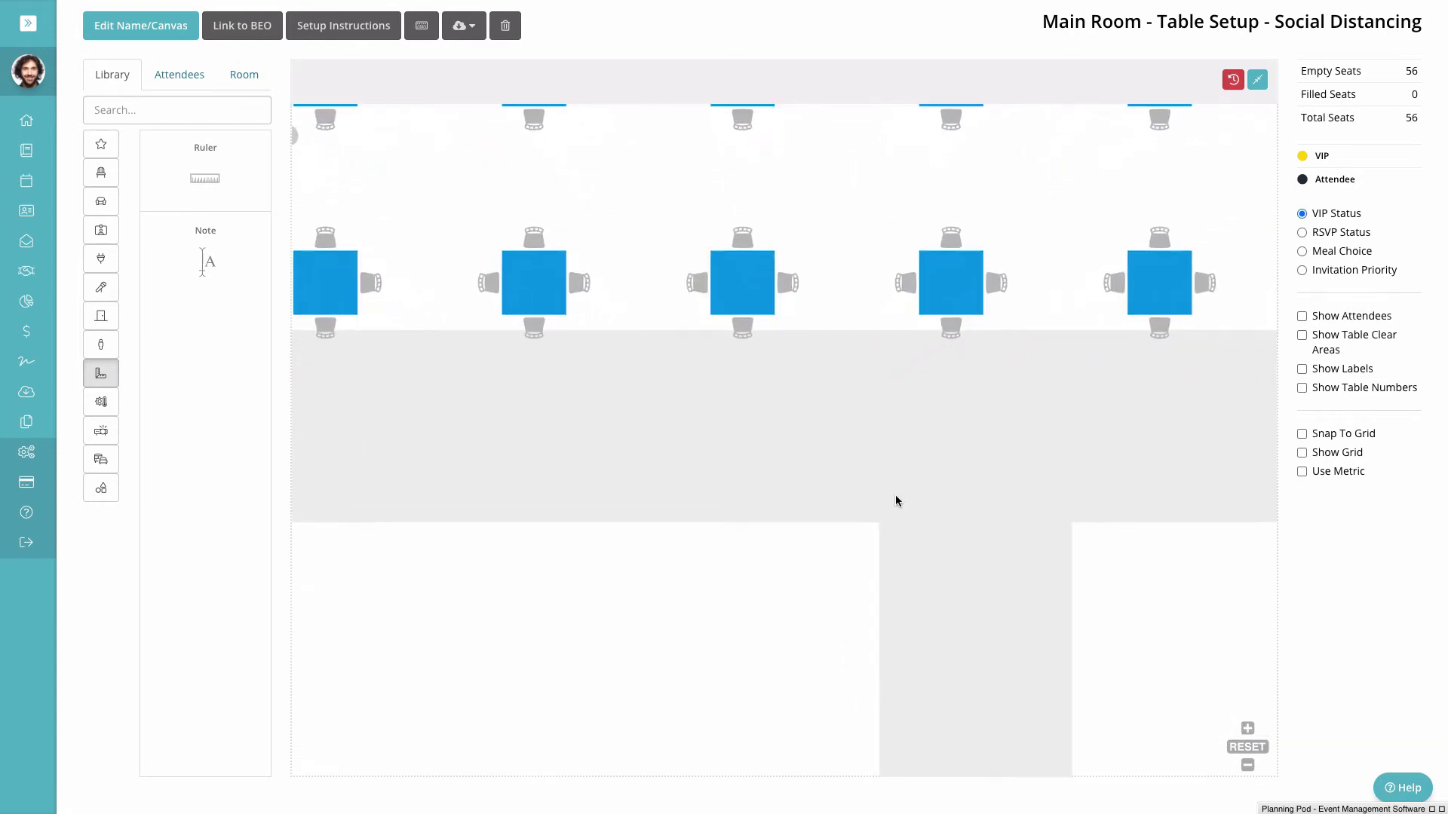
pyautogui.moveTo(656, 211); pyautogui.dragTo(912, 494)
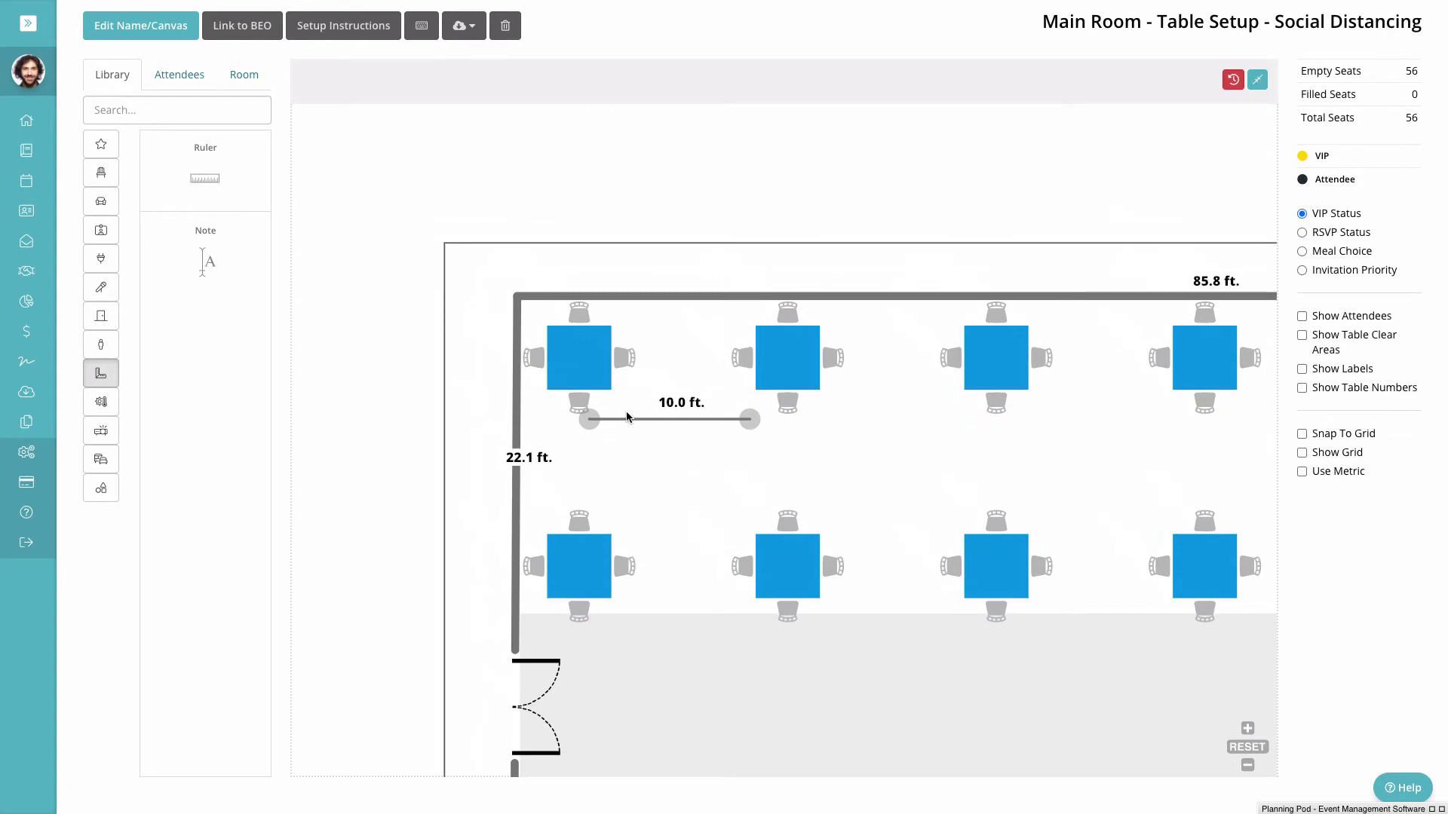
pyautogui.moveTo(588, 419); pyautogui.dragTo(580, 420)
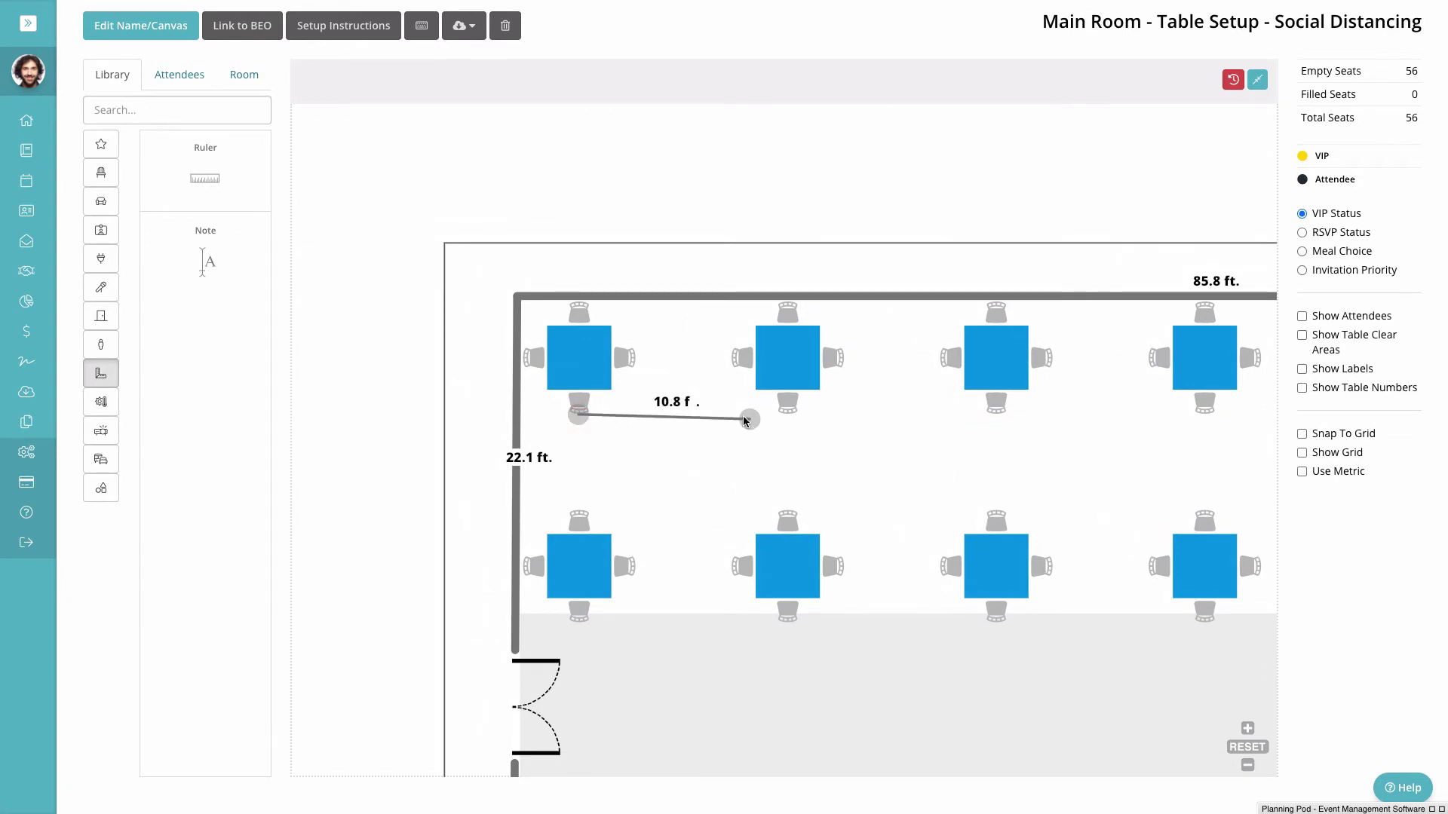
pyautogui.moveTo(746, 421); pyautogui.dragTo(614, 515)
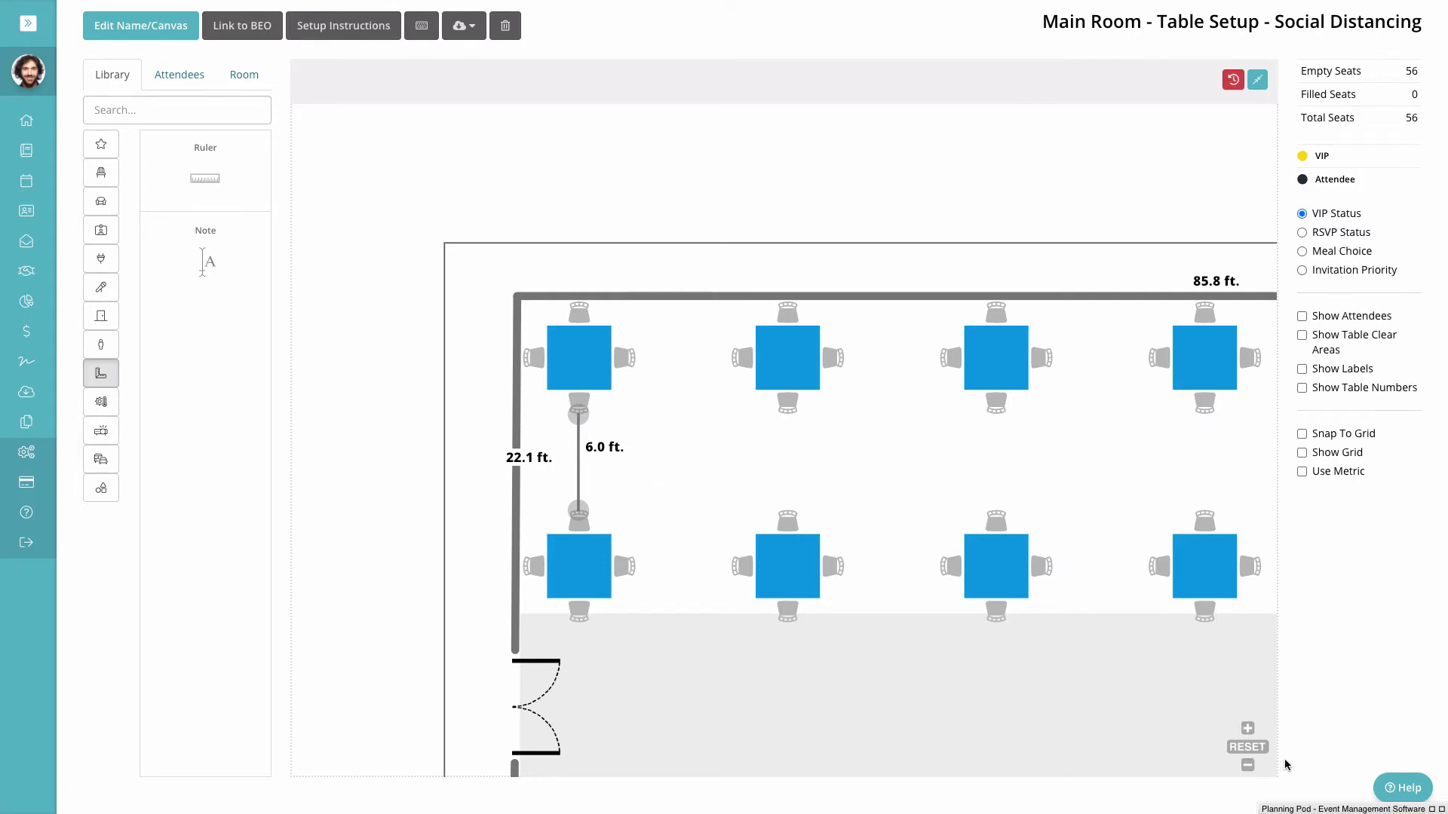
# Save the top-left square table as favorite '4 ft Square - Social Dist'
pyautogui.click(1247, 747)
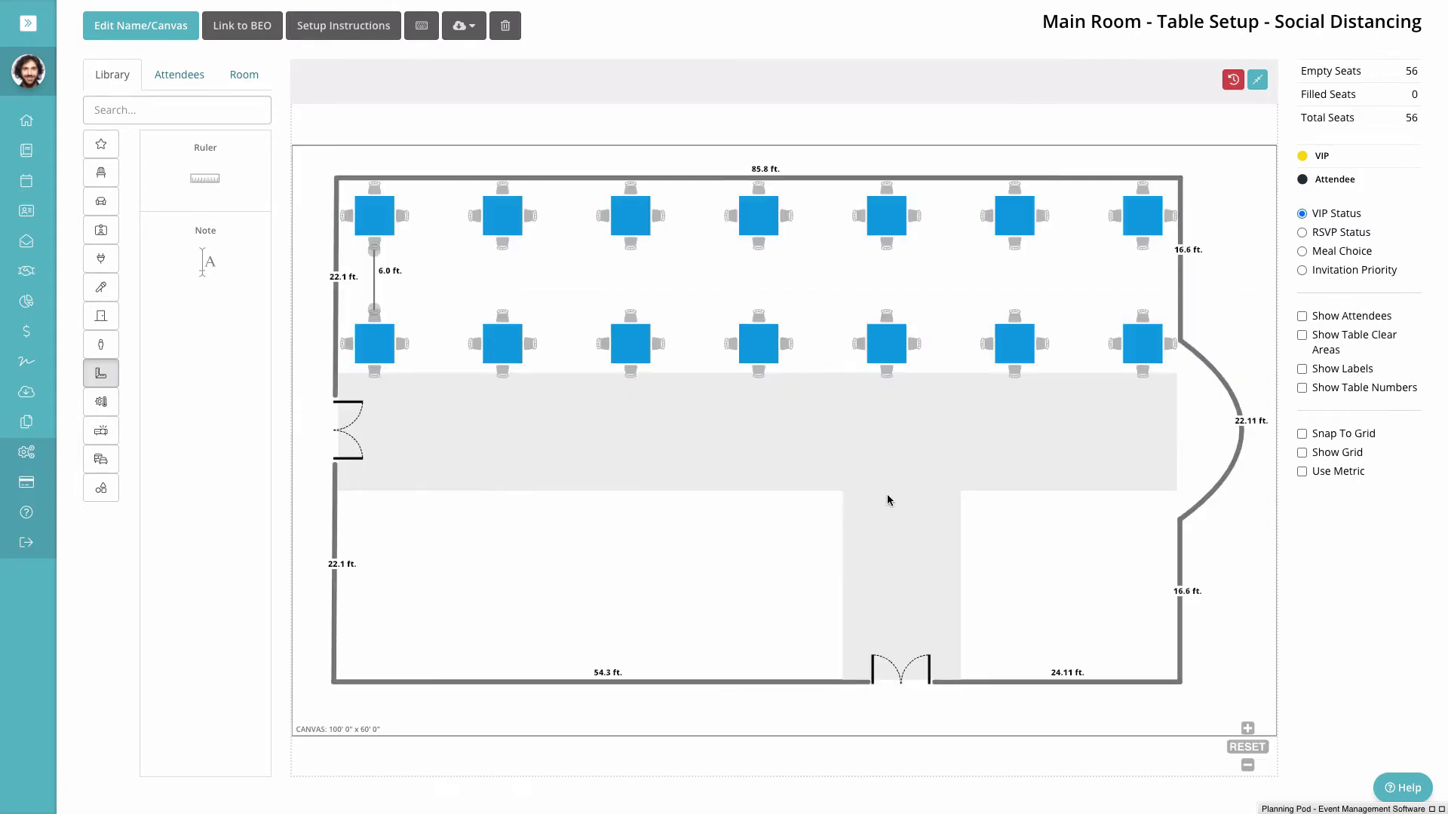
pyautogui.click(378, 209)
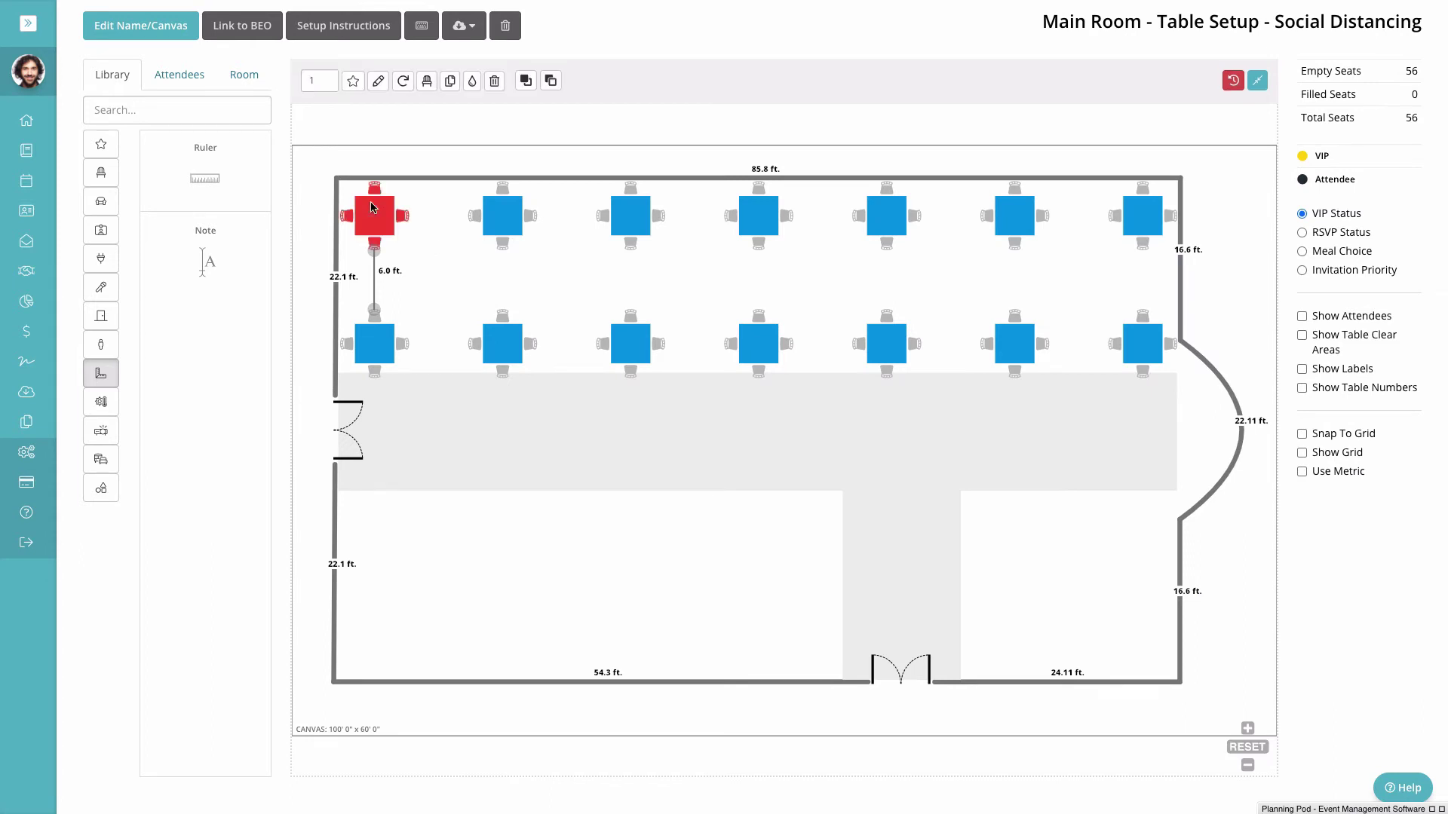
pyautogui.click(353, 80)
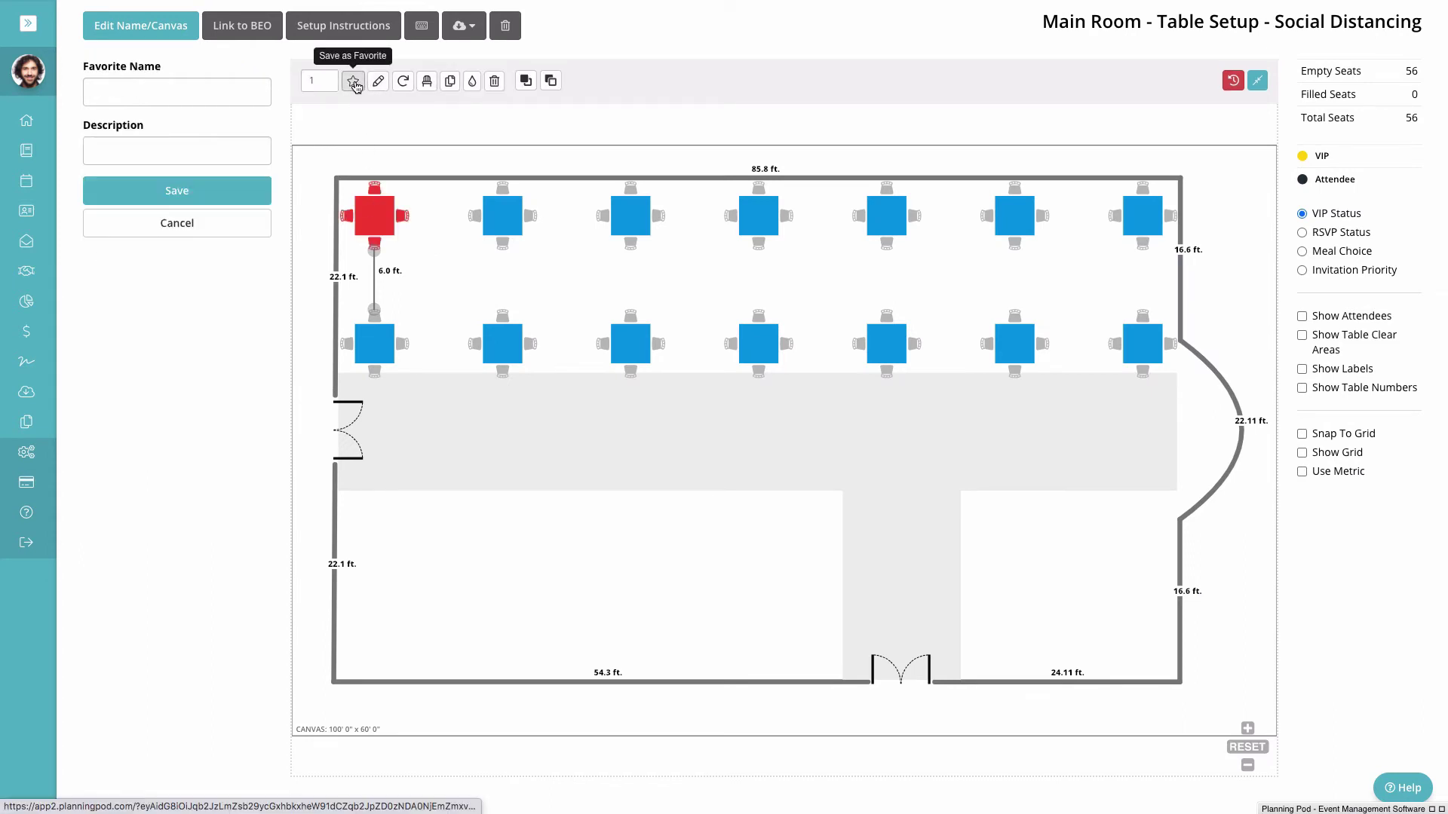
pyautogui.click(166, 95)
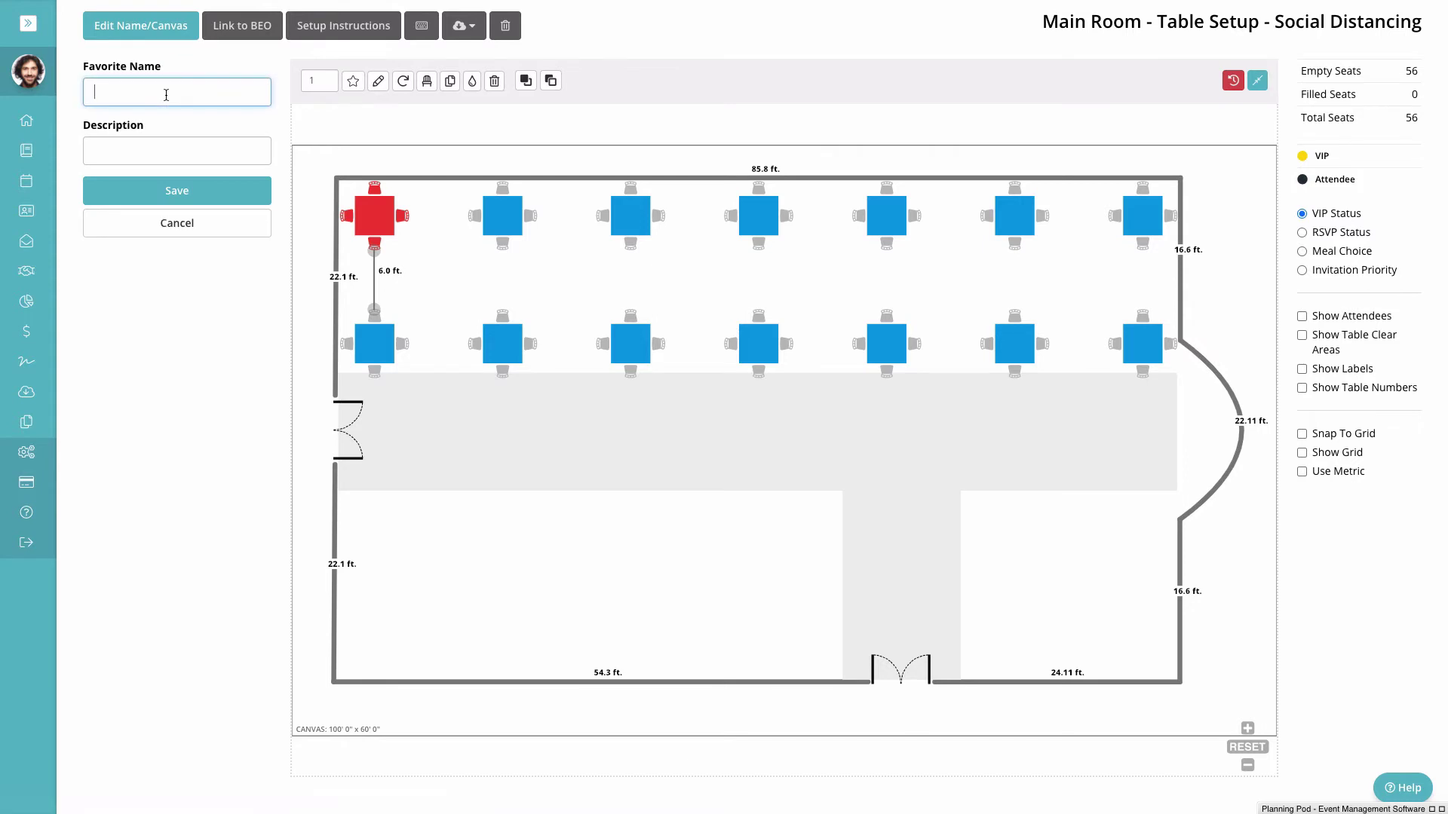
pyautogui.write('5')
pyautogui.write('4')
pyautogui.write(' ft Su')
pyautogui.write('uare ')
pyautogui.write('- Social Dis')
pyautogui.press('BackSpace')
pyautogui.write('st')
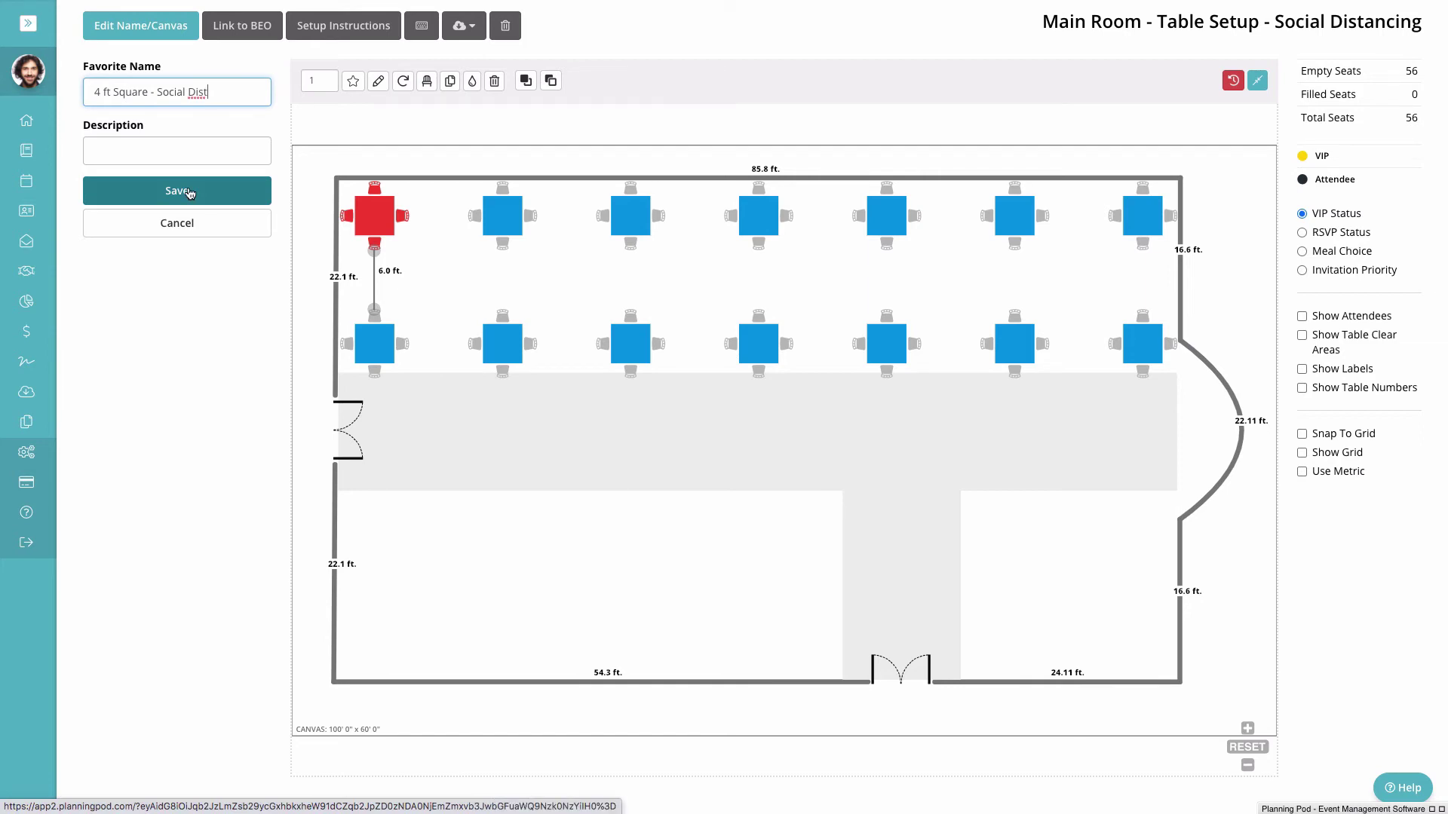
pyautogui.click(189, 194)
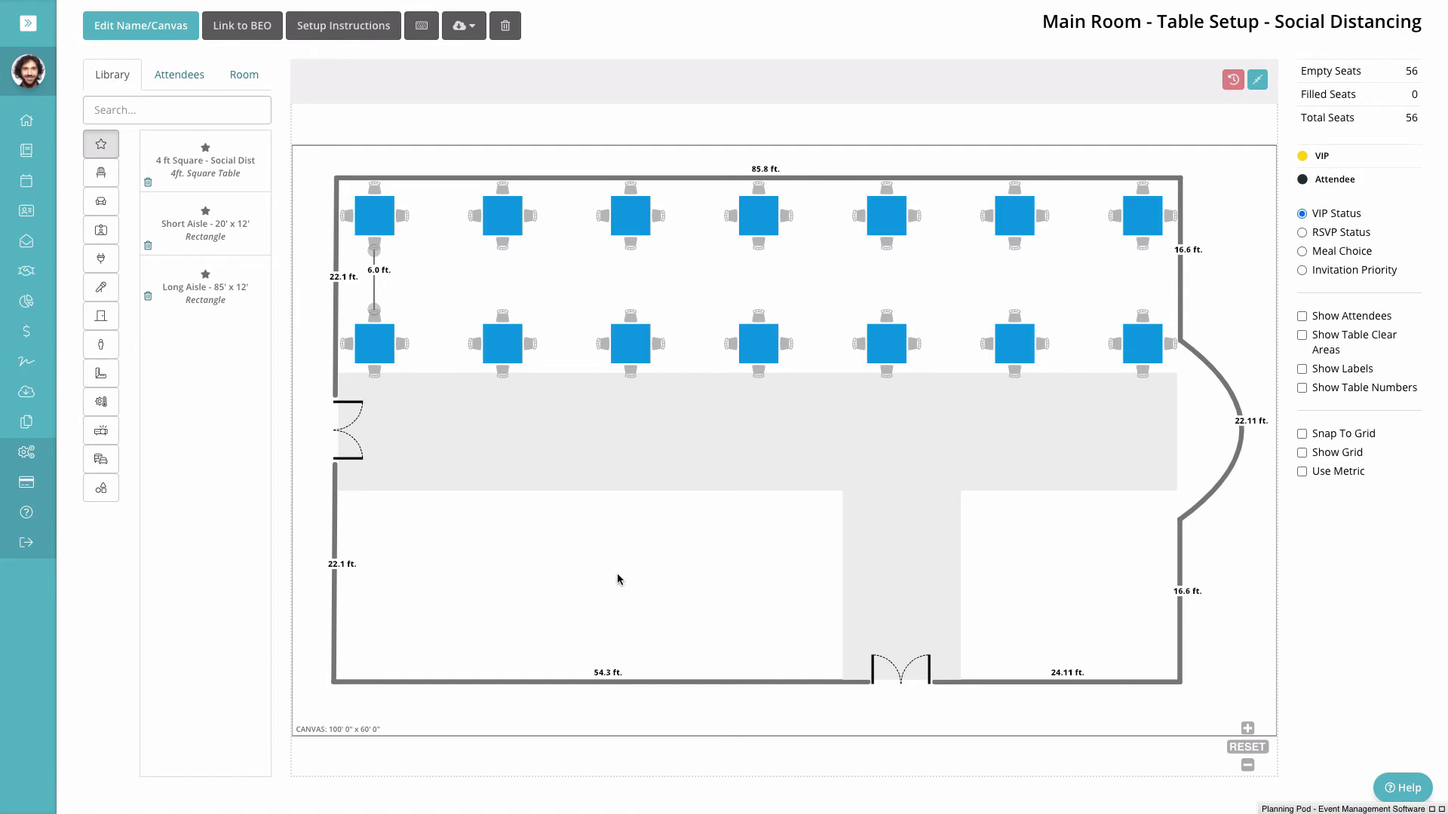
# Add a 5ft Round Table as multiple tables: 2 rows of 4 per row
pyautogui.click(101, 174)
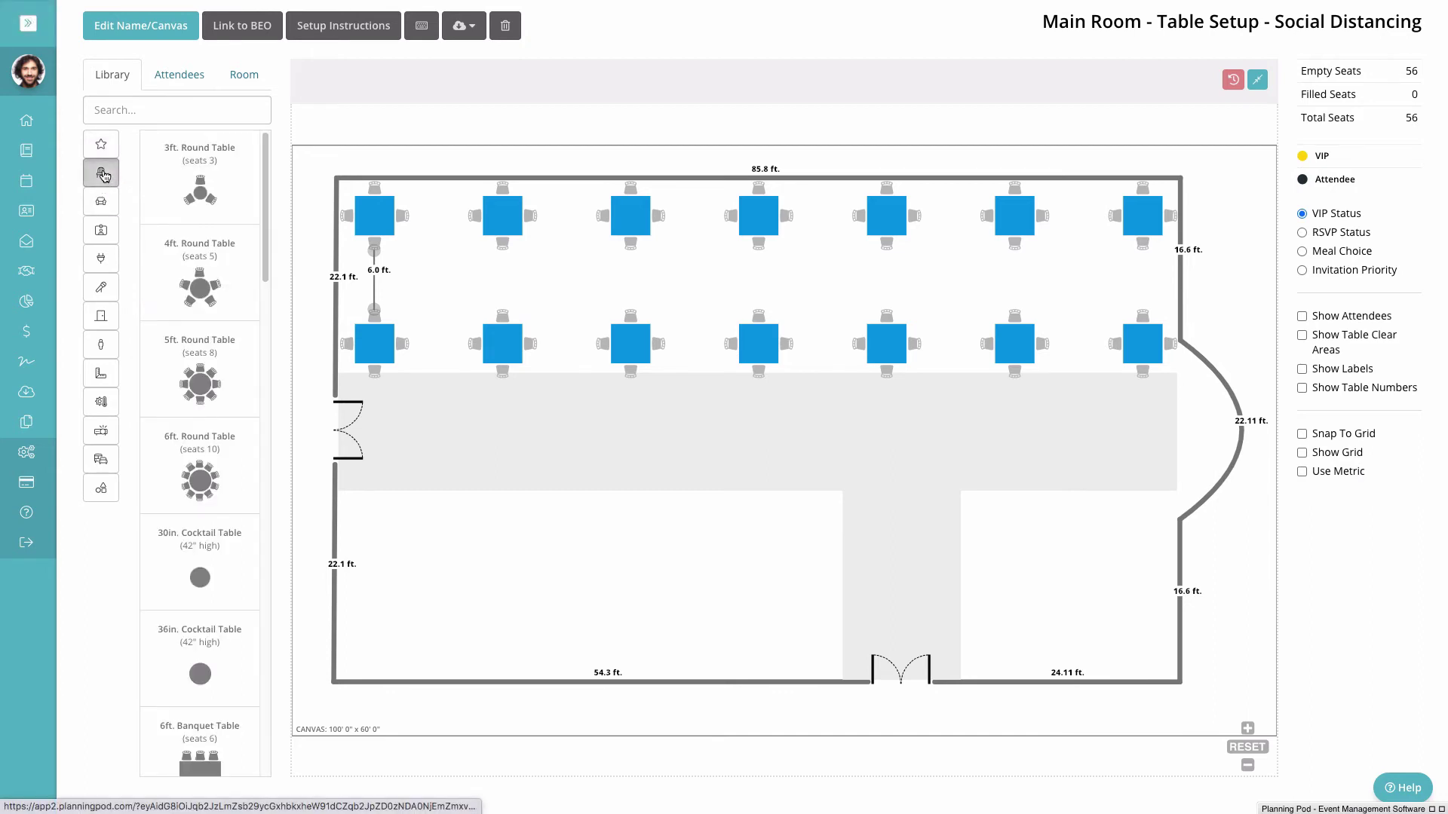
pyautogui.moveTo(200, 386); pyautogui.dragTo(391, 528)
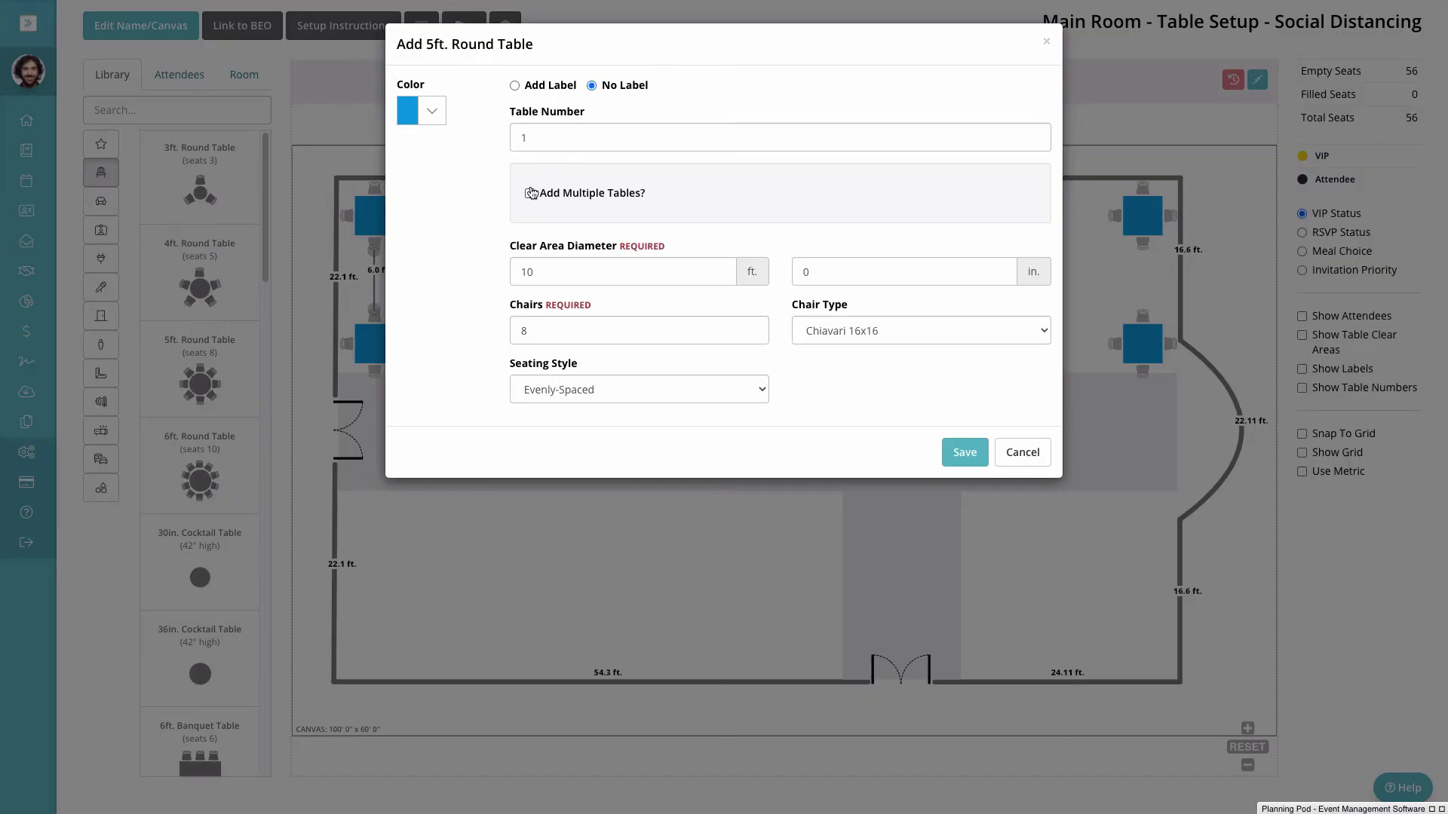
pyautogui.click(530, 195)
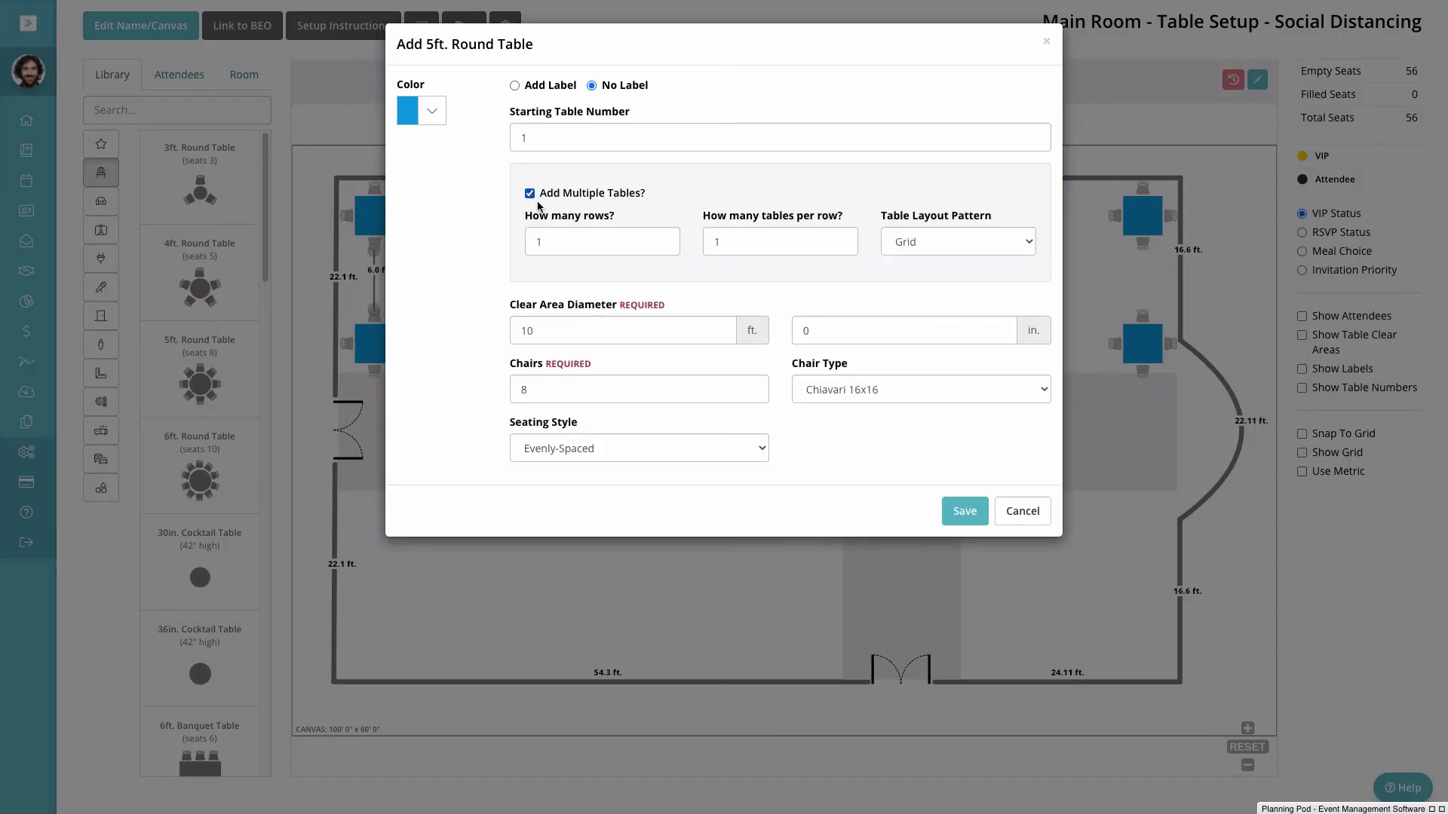
pyautogui.click(564, 244)
pyautogui.moveTo(564, 244); pyautogui.dragTo(503, 248)
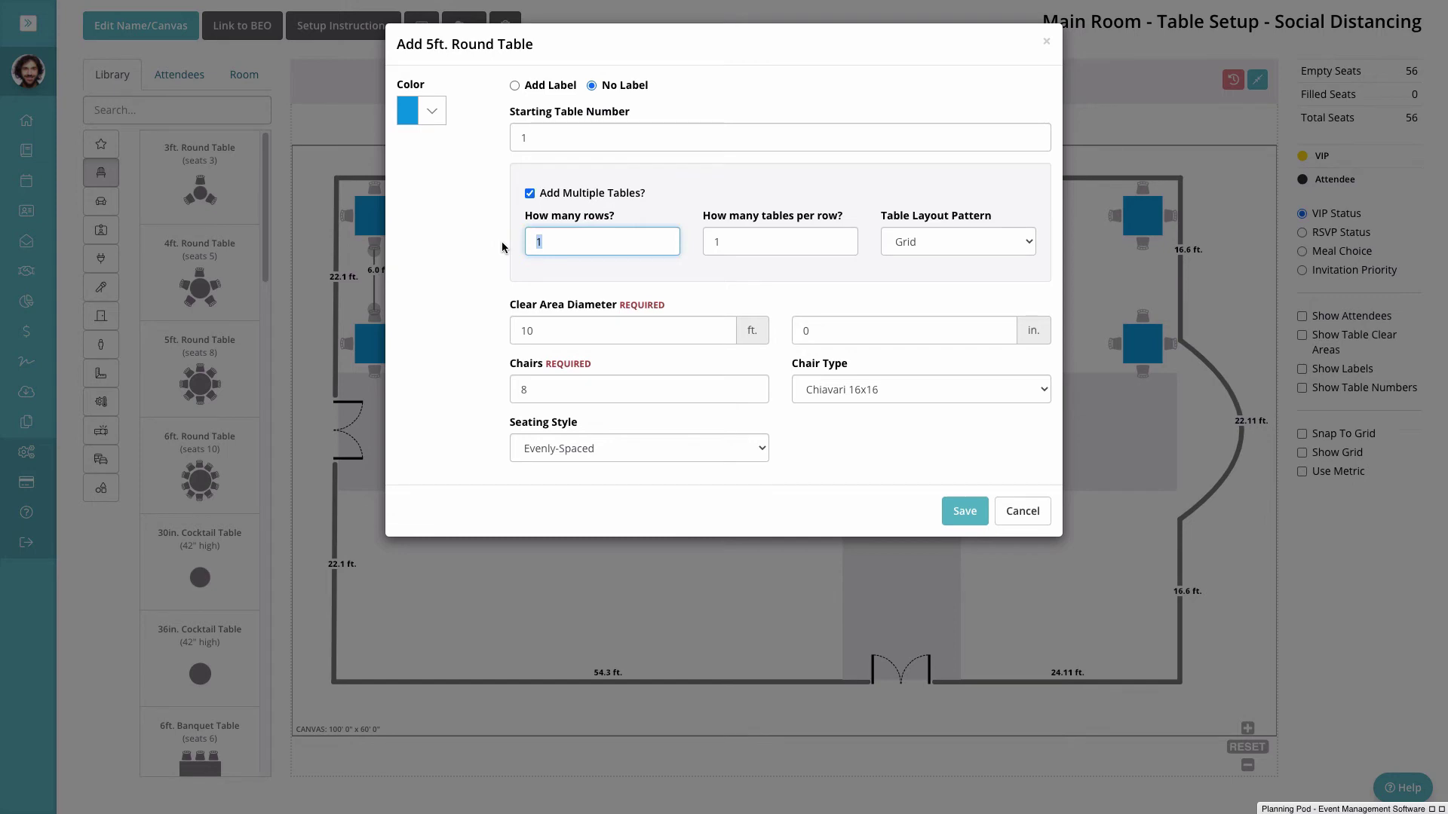
pyautogui.write('2')
pyautogui.click(745, 246)
pyautogui.moveTo(745, 245); pyautogui.dragTo(692, 249)
pyautogui.write('4')
# Keep the Grid layout, set a 13 ft clear diameter and 6 chairs per table
pyautogui.click(917, 242)
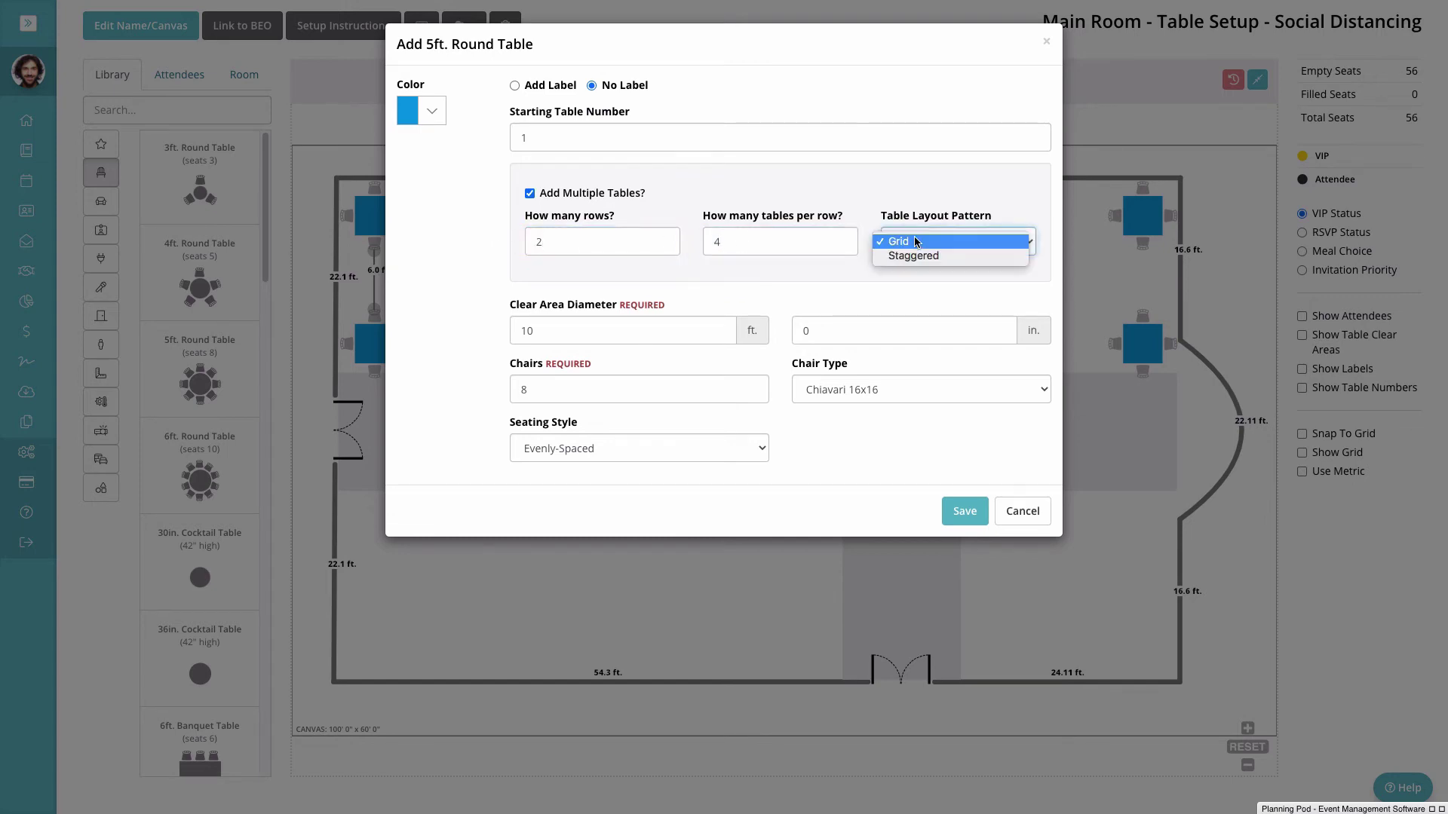
pyautogui.click(916, 242)
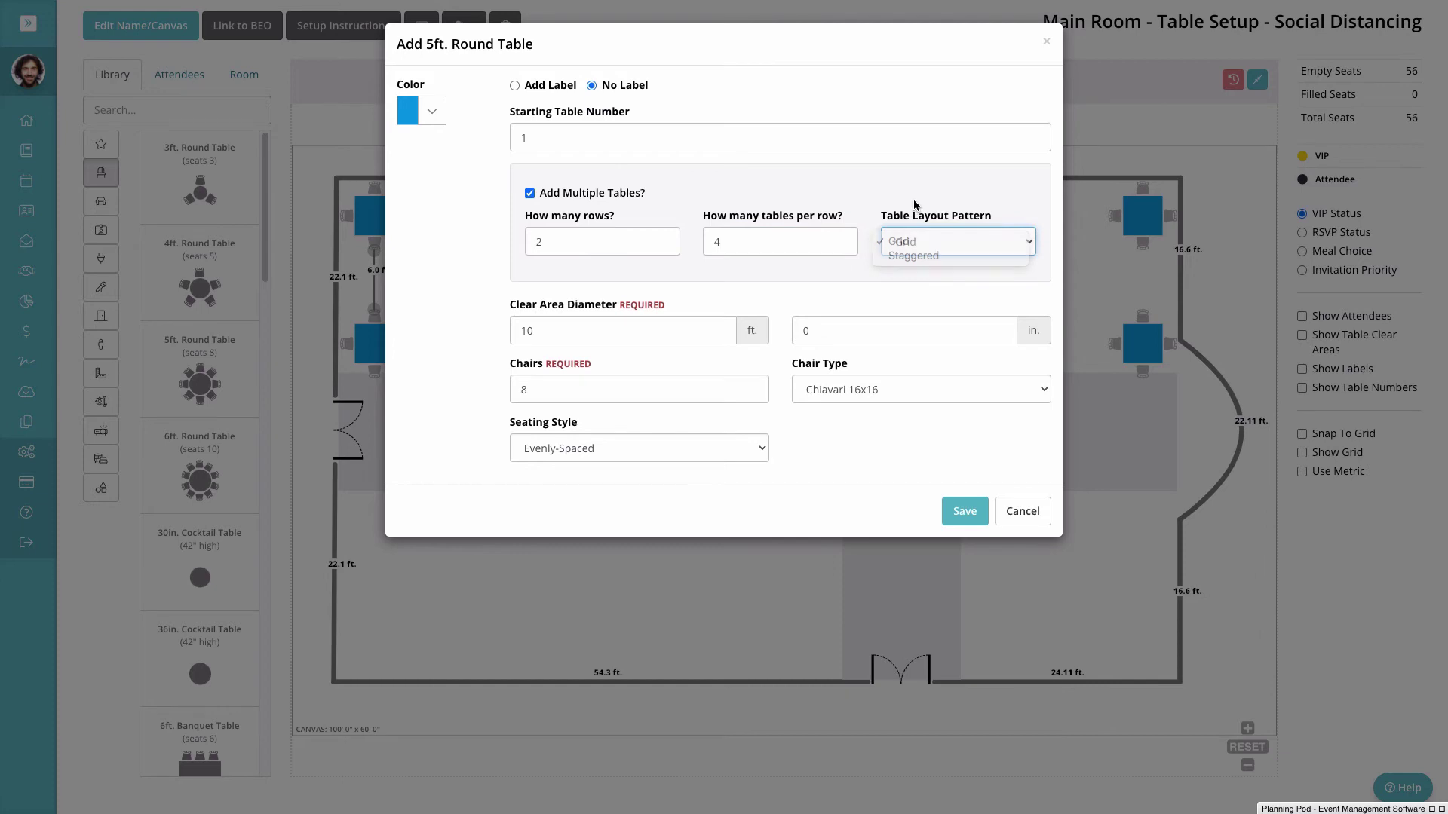
pyautogui.click(547, 330)
pyautogui.moveTo(548, 330); pyautogui.dragTo(515, 330)
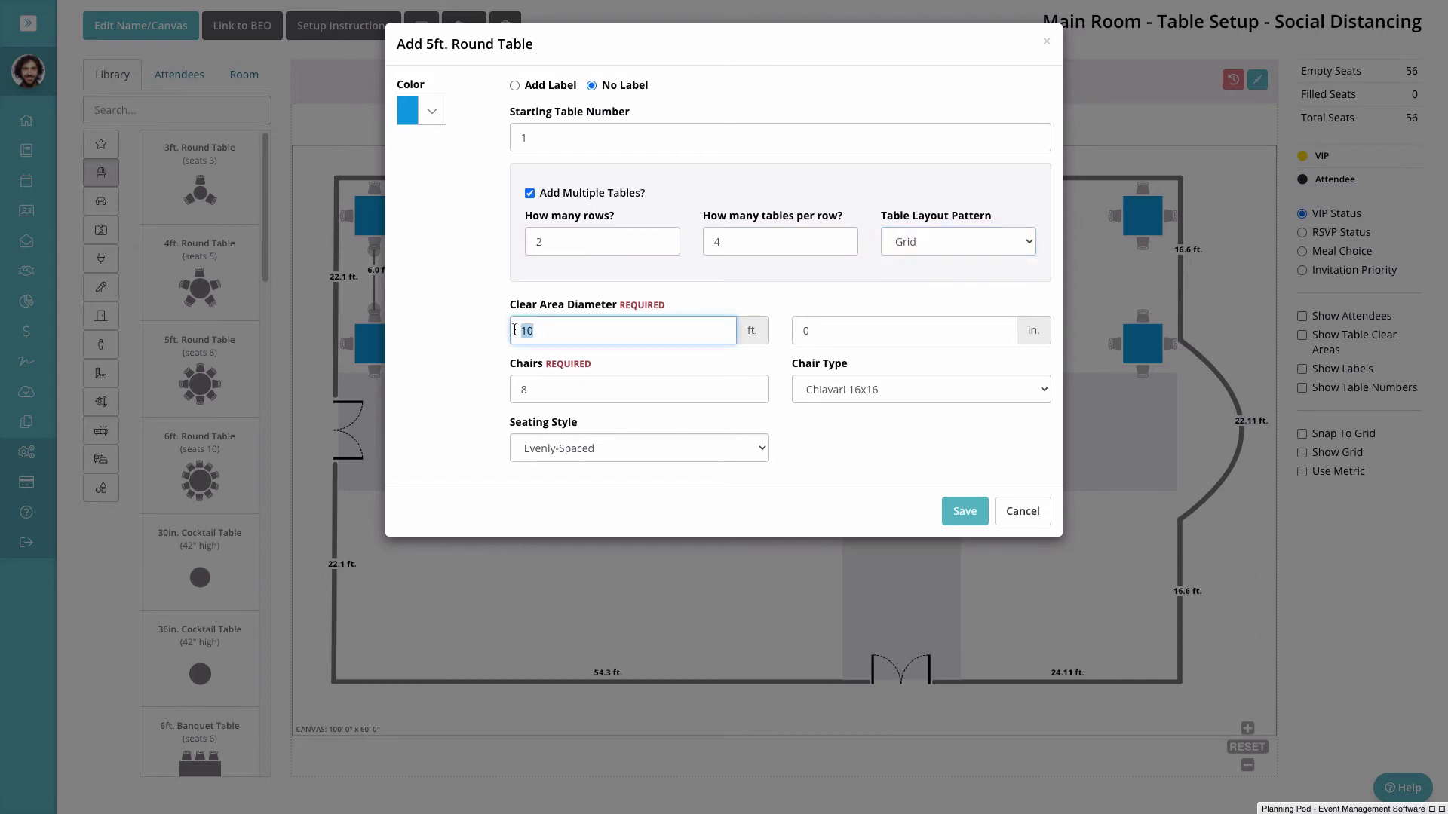
pyautogui.write('1')
pyautogui.moveTo(557, 395); pyautogui.dragTo(486, 396)
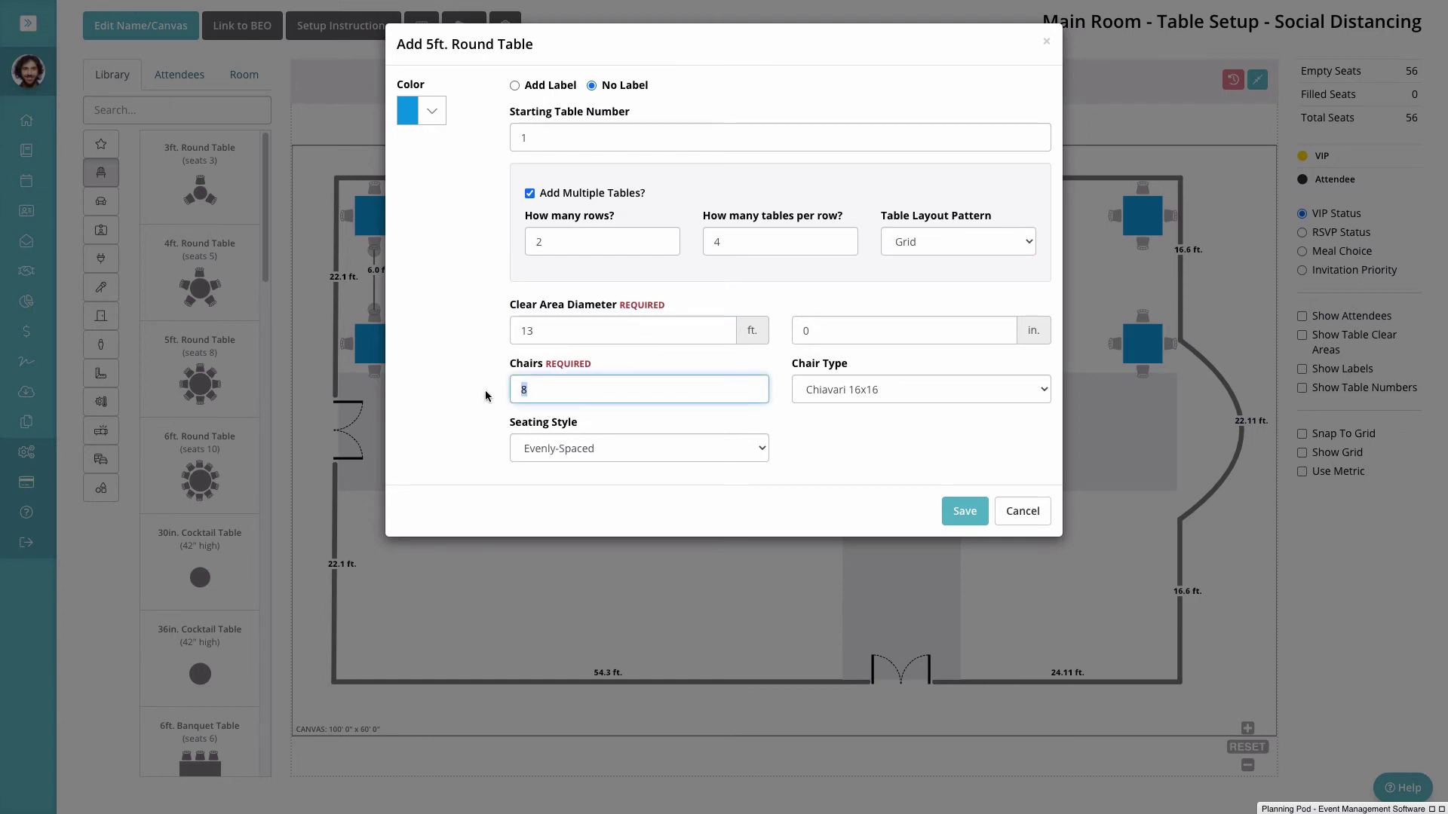
pyautogui.write('6')
# Create the eight round tables and move them up inside the room's lower-left walls
pyautogui.click(964, 515)
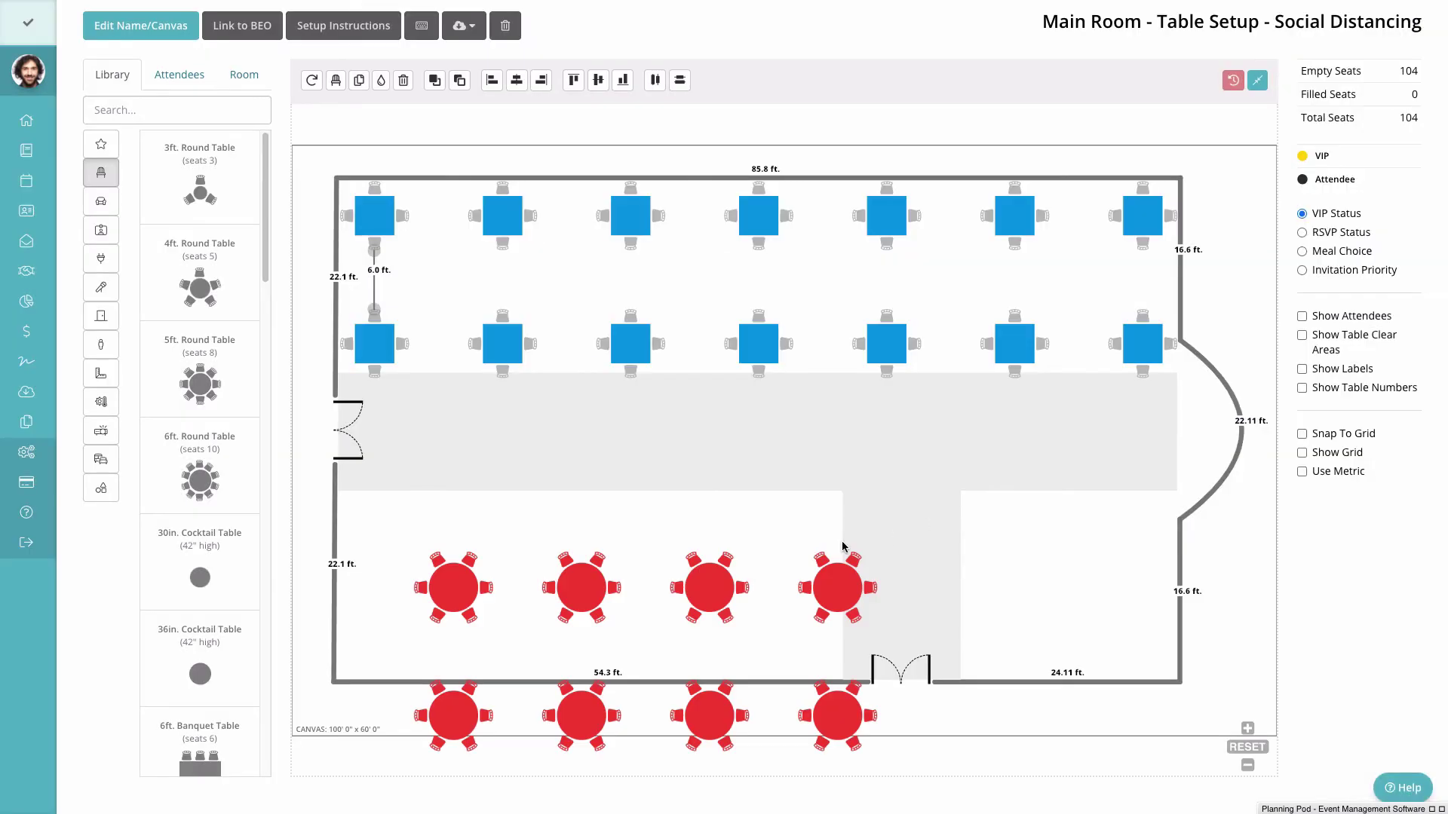
pyautogui.moveTo(685, 567); pyautogui.dragTo(636, 519)
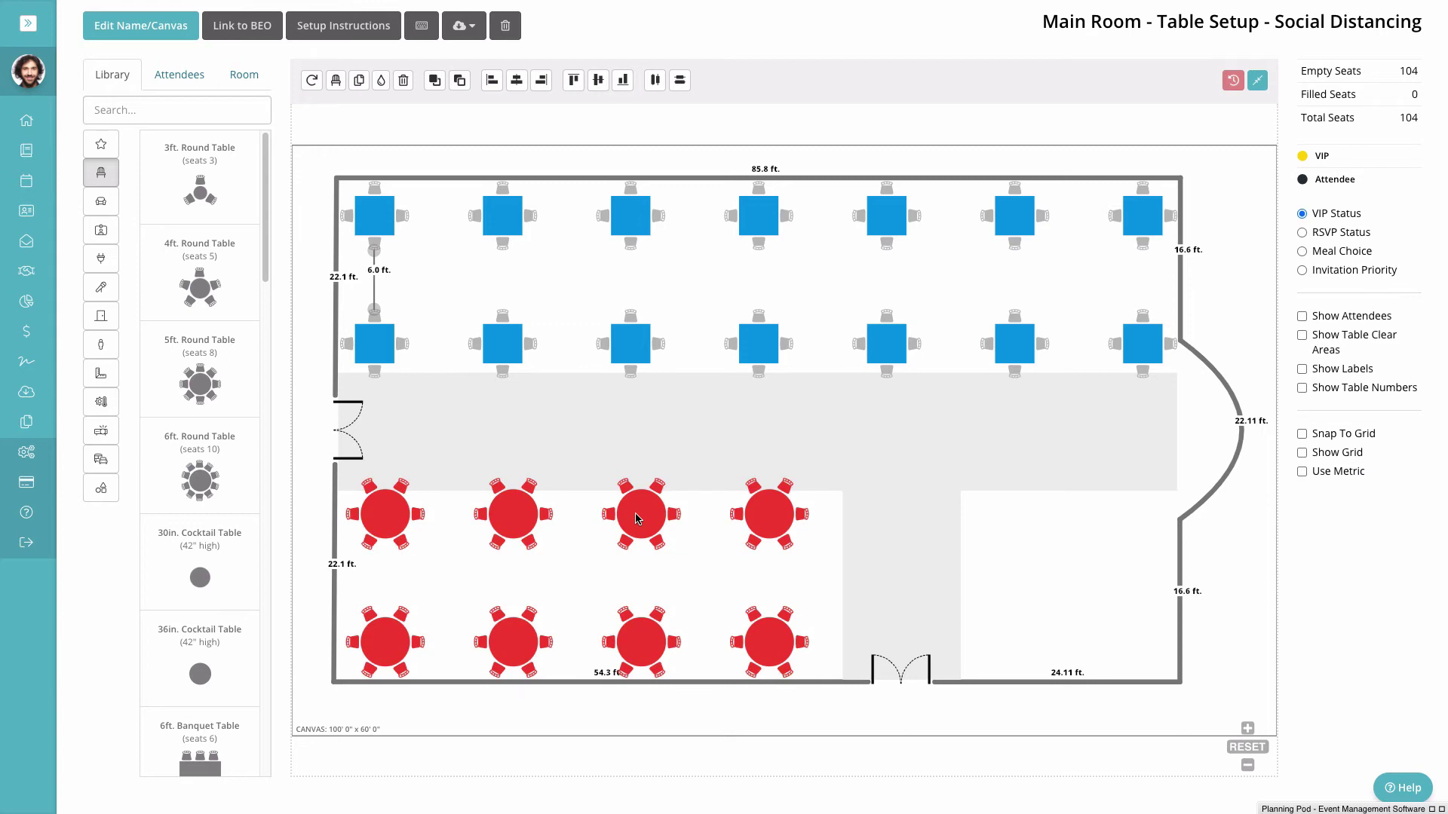
pyautogui.moveTo(636, 518); pyautogui.dragTo(639, 520)
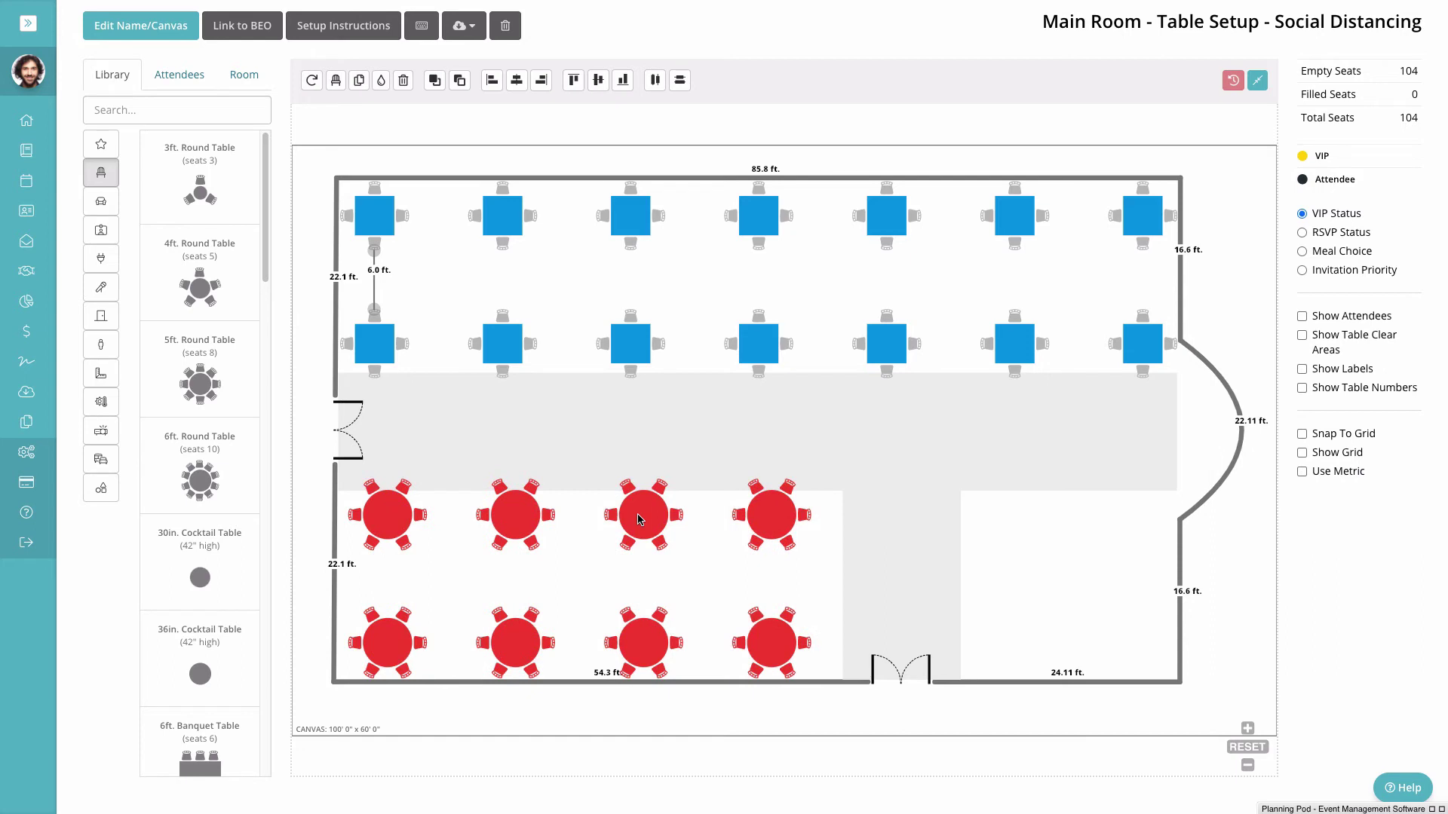
pyautogui.click(1034, 557)
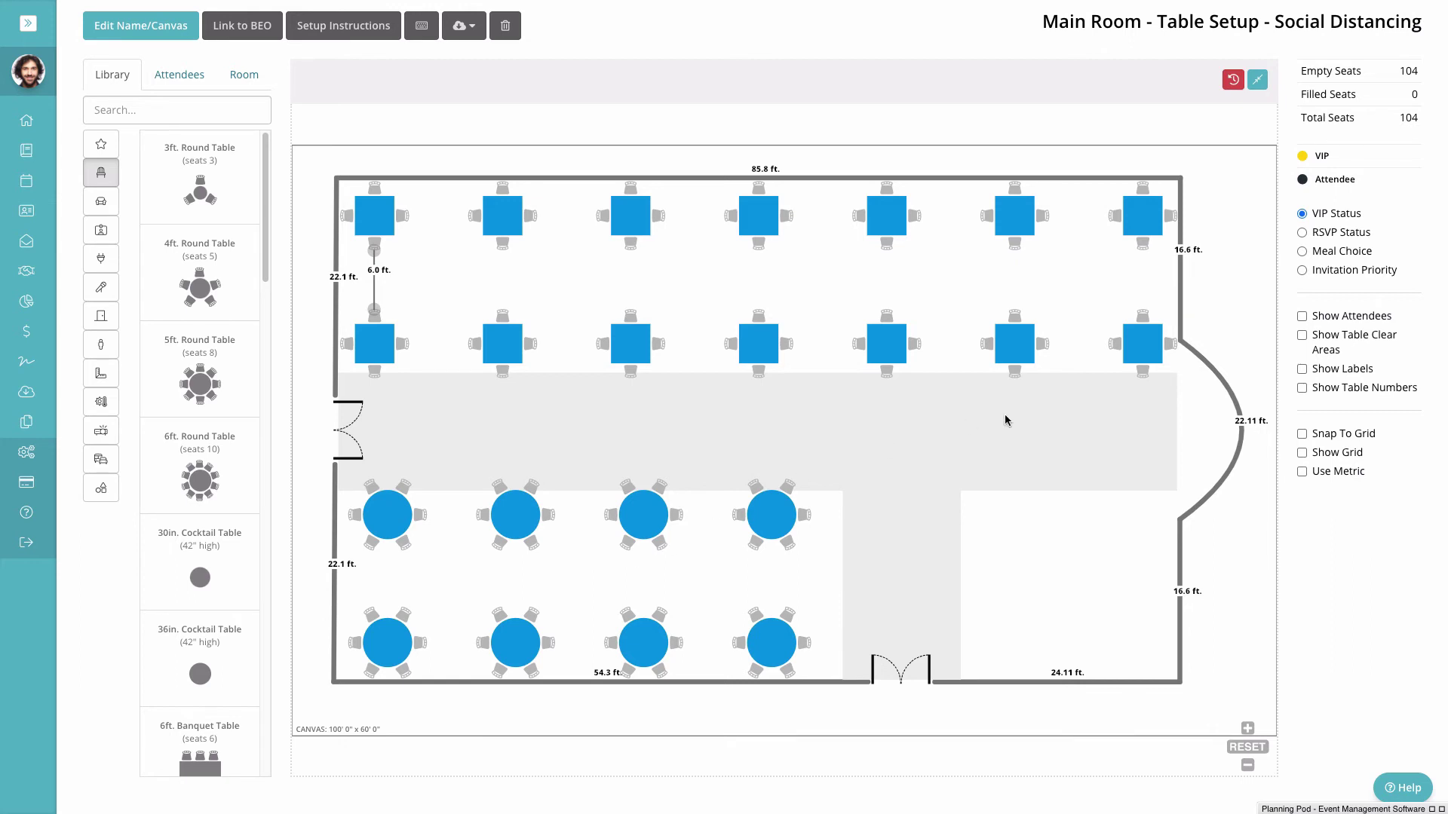
# Copy the 6.0 ft measurement line and place the copy between the two rows of round tables
pyautogui.click(383, 270)
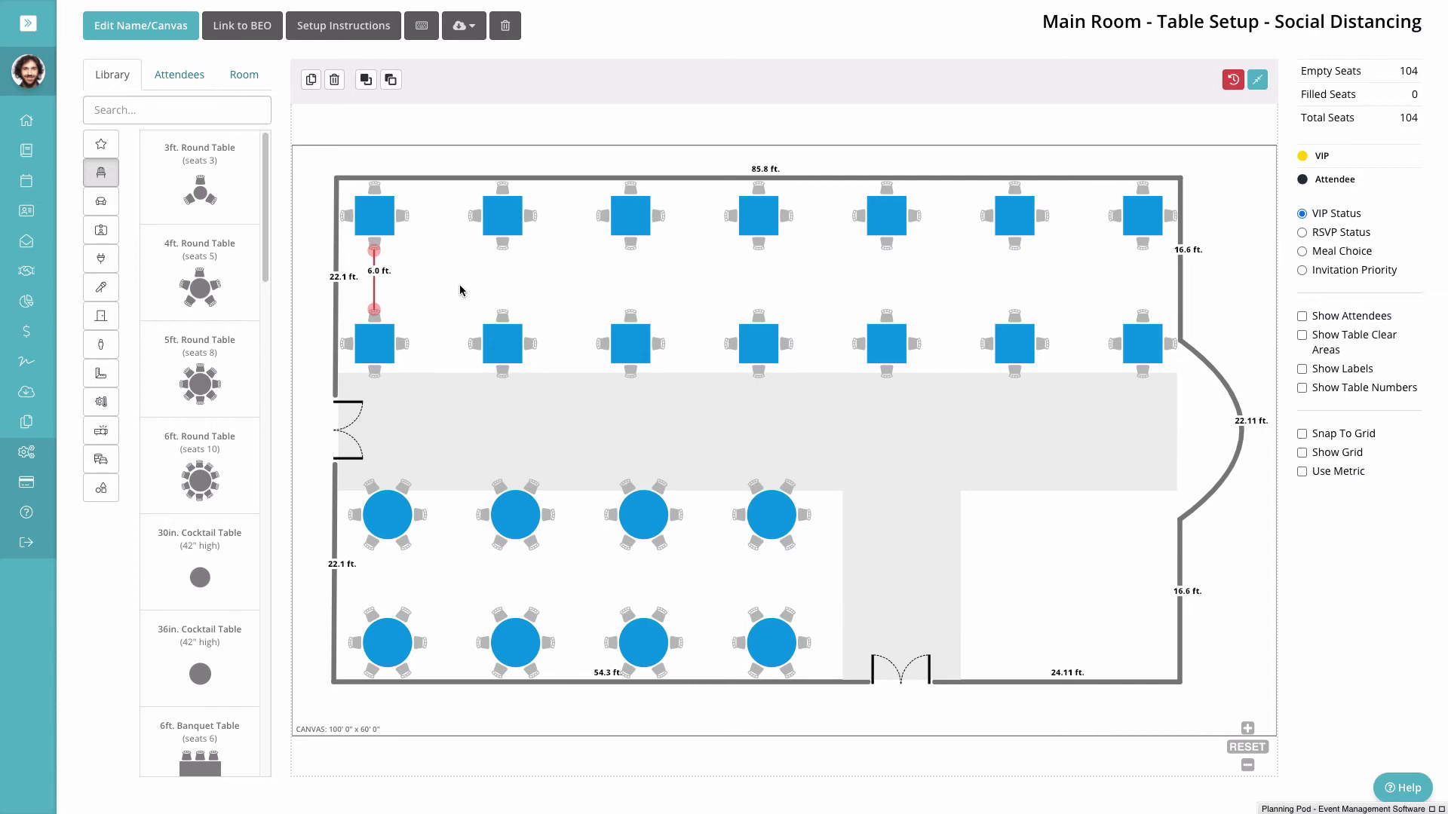
pyautogui.hotkey('ctrl', 'c')
pyautogui.hotkey('ctrl', 'v')
pyautogui.moveTo(400, 289); pyautogui.dragTo(415, 567)
pyautogui.click(458, 561)
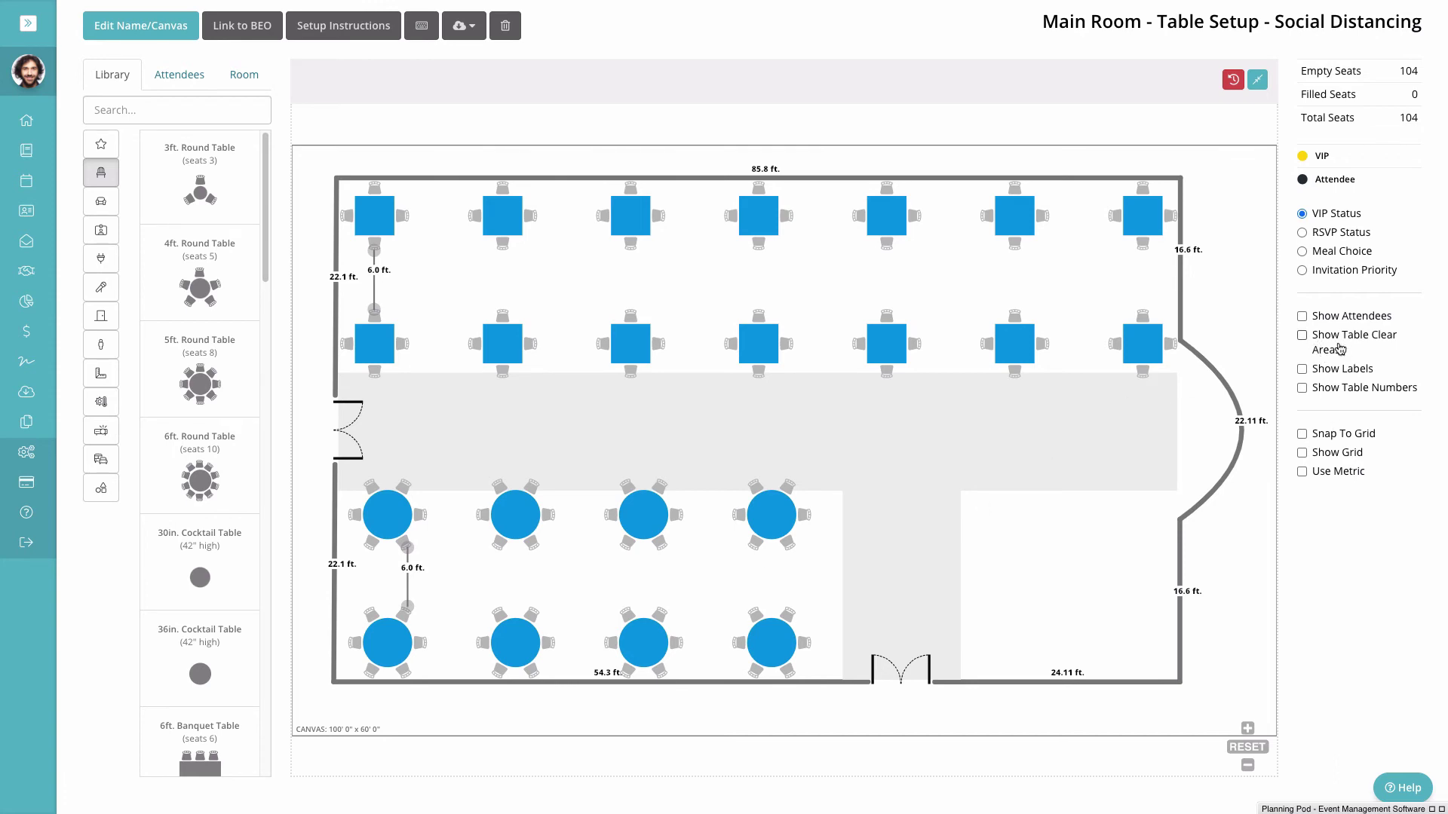
# Turn on Show Table Clear Areas to outline every table with dashed clear areas
pyautogui.click(1302, 337)
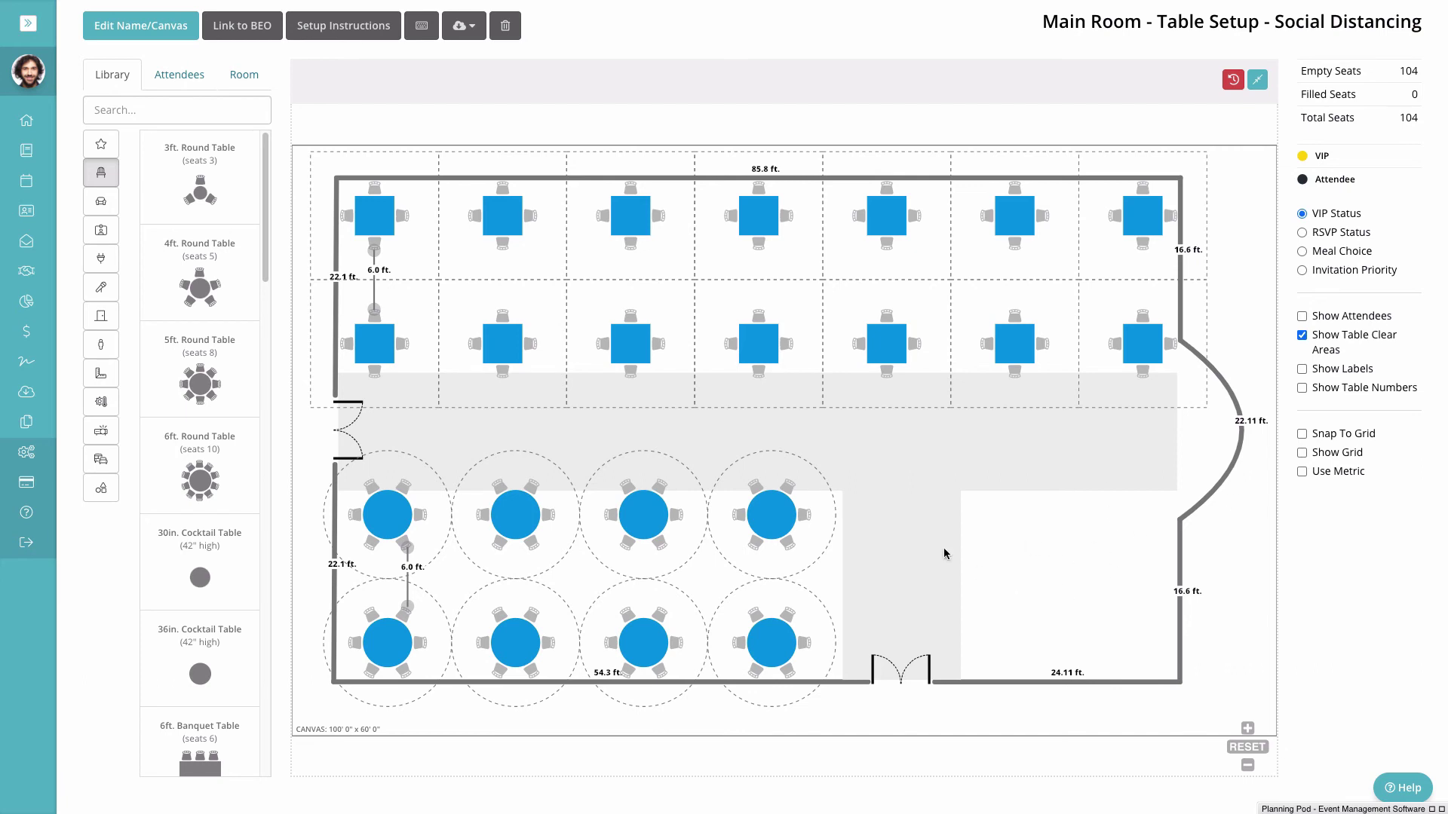
# Add the 4 ft Square - Social Dist favorite as 2 rows of 2 tables in the lower-right corner
pyautogui.click(108, 142)
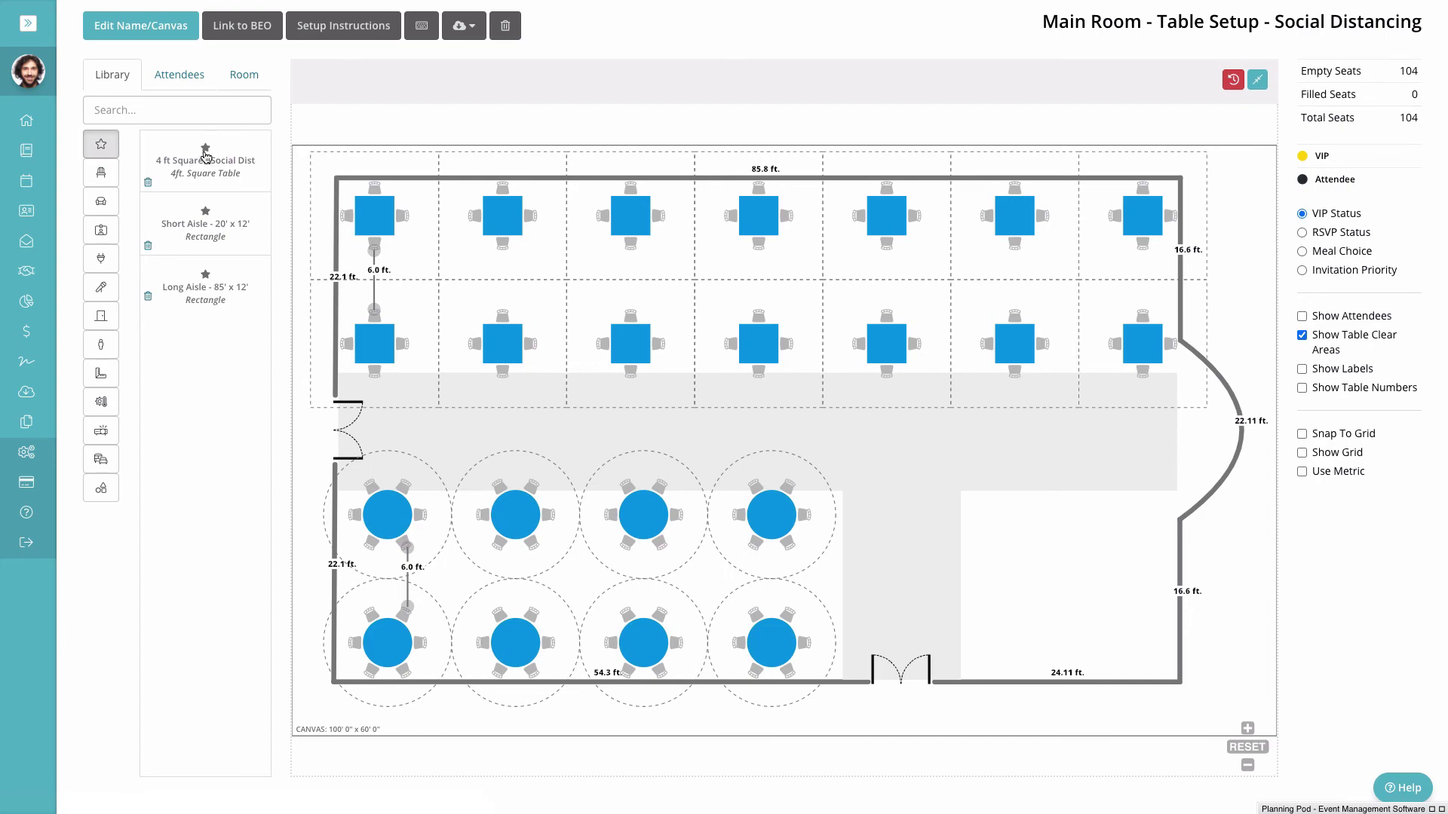
pyautogui.moveTo(205, 155); pyautogui.dragTo(1022, 542)
pyautogui.click(529, 193)
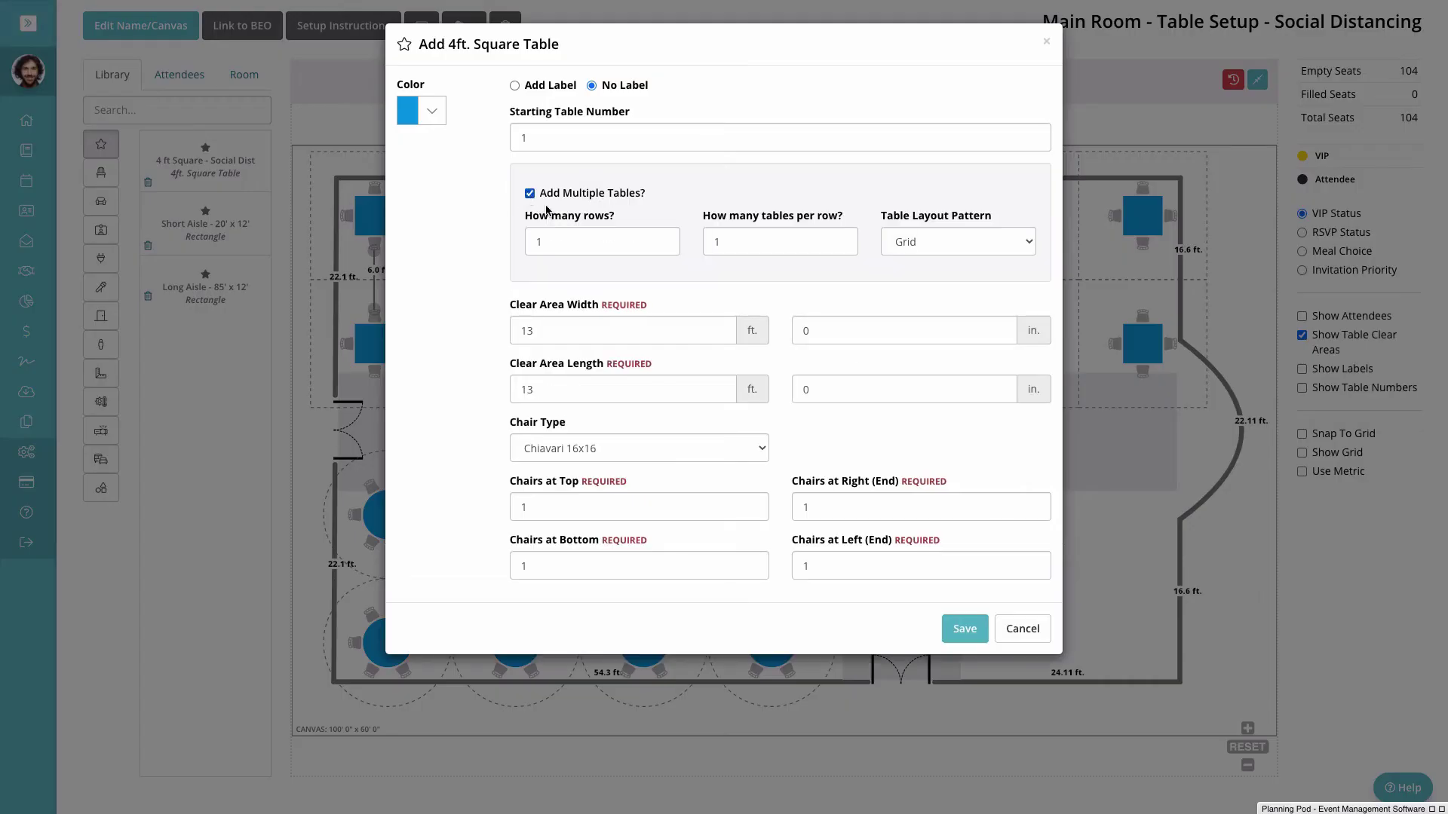
pyautogui.click(583, 239)
pyautogui.press('BackSpace')
pyautogui.write('2')
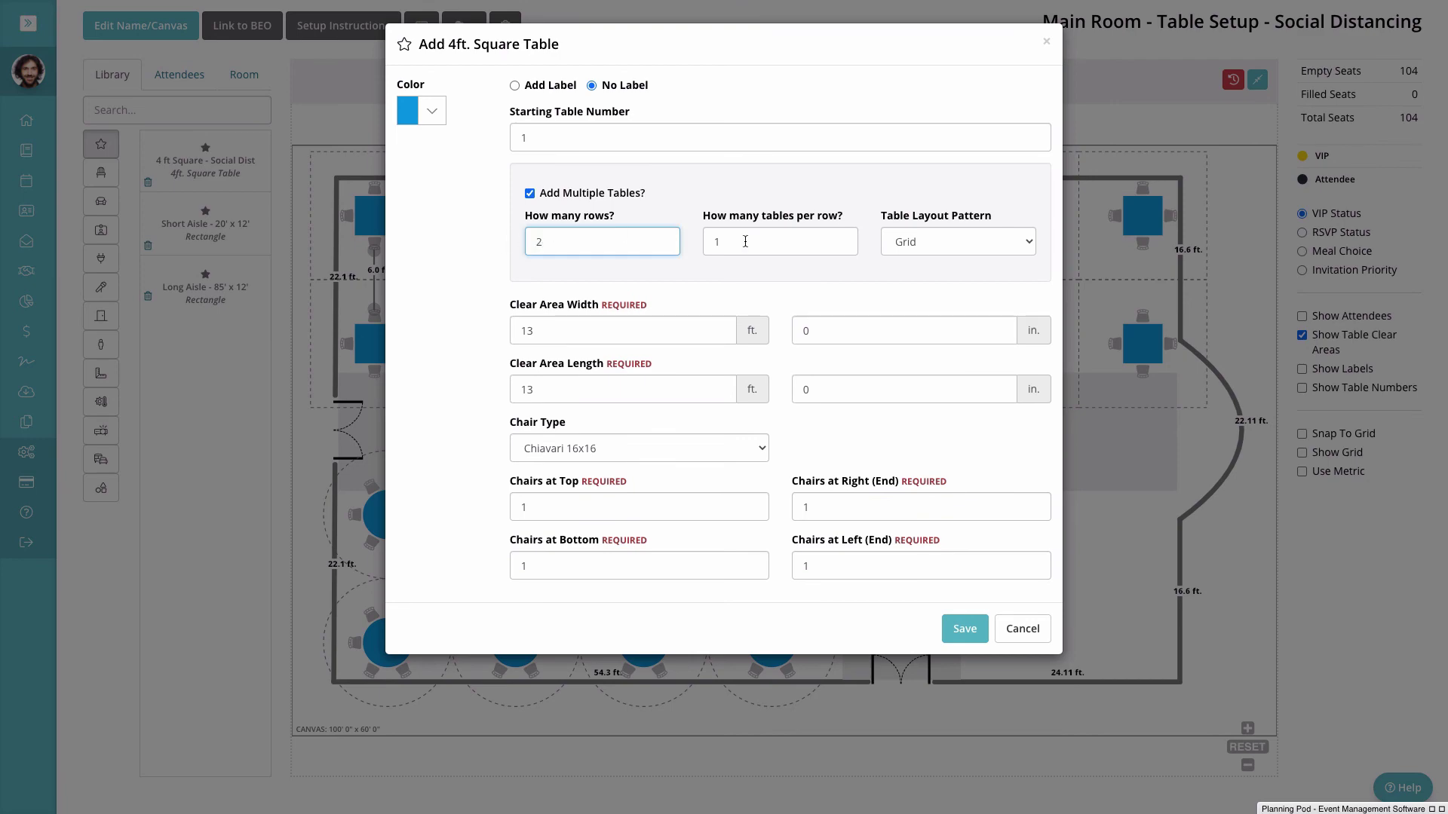
pyautogui.click(745, 241)
pyautogui.press('BackSpace')
pyautogui.write('2')
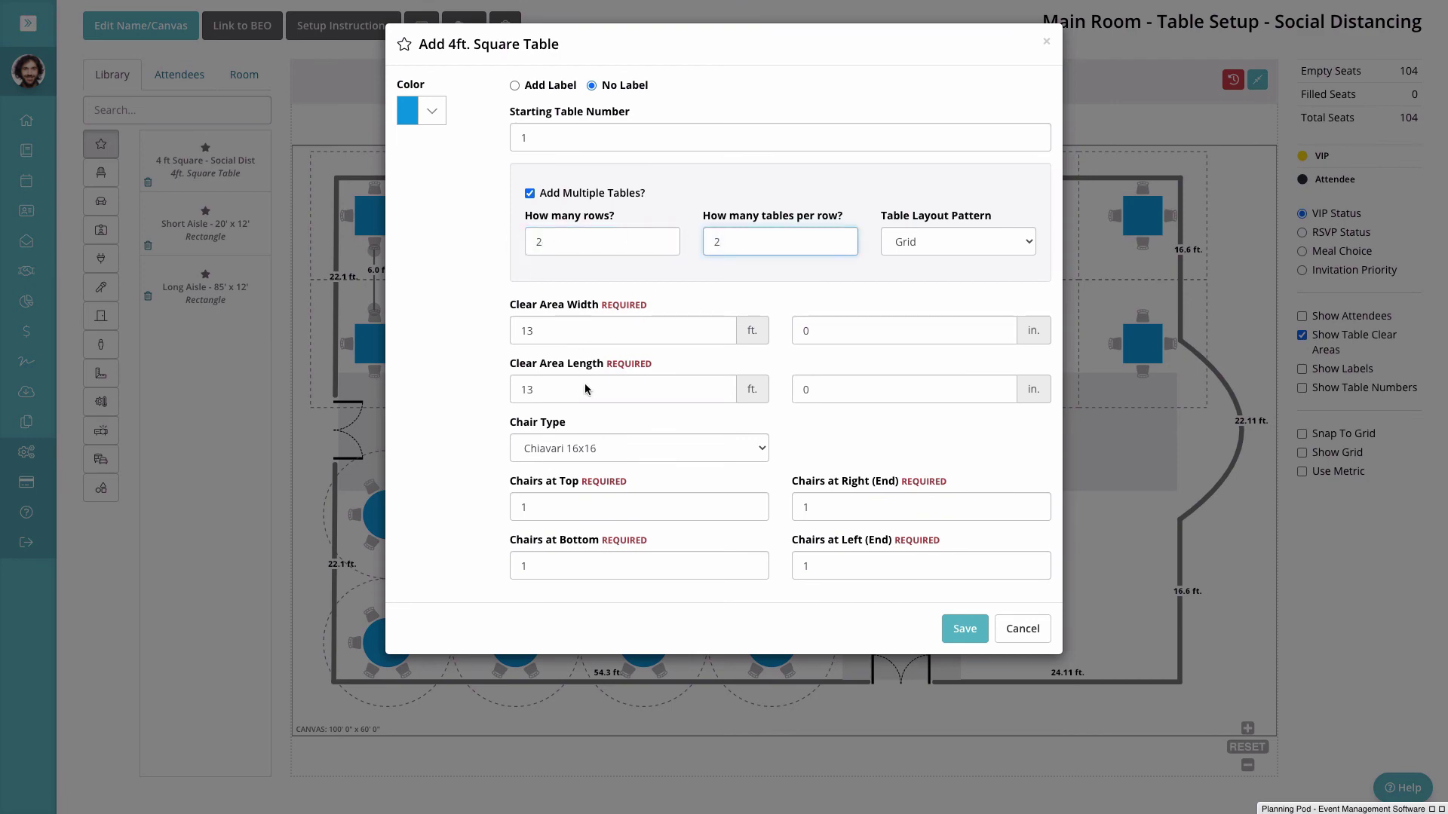
pyautogui.click(965, 629)
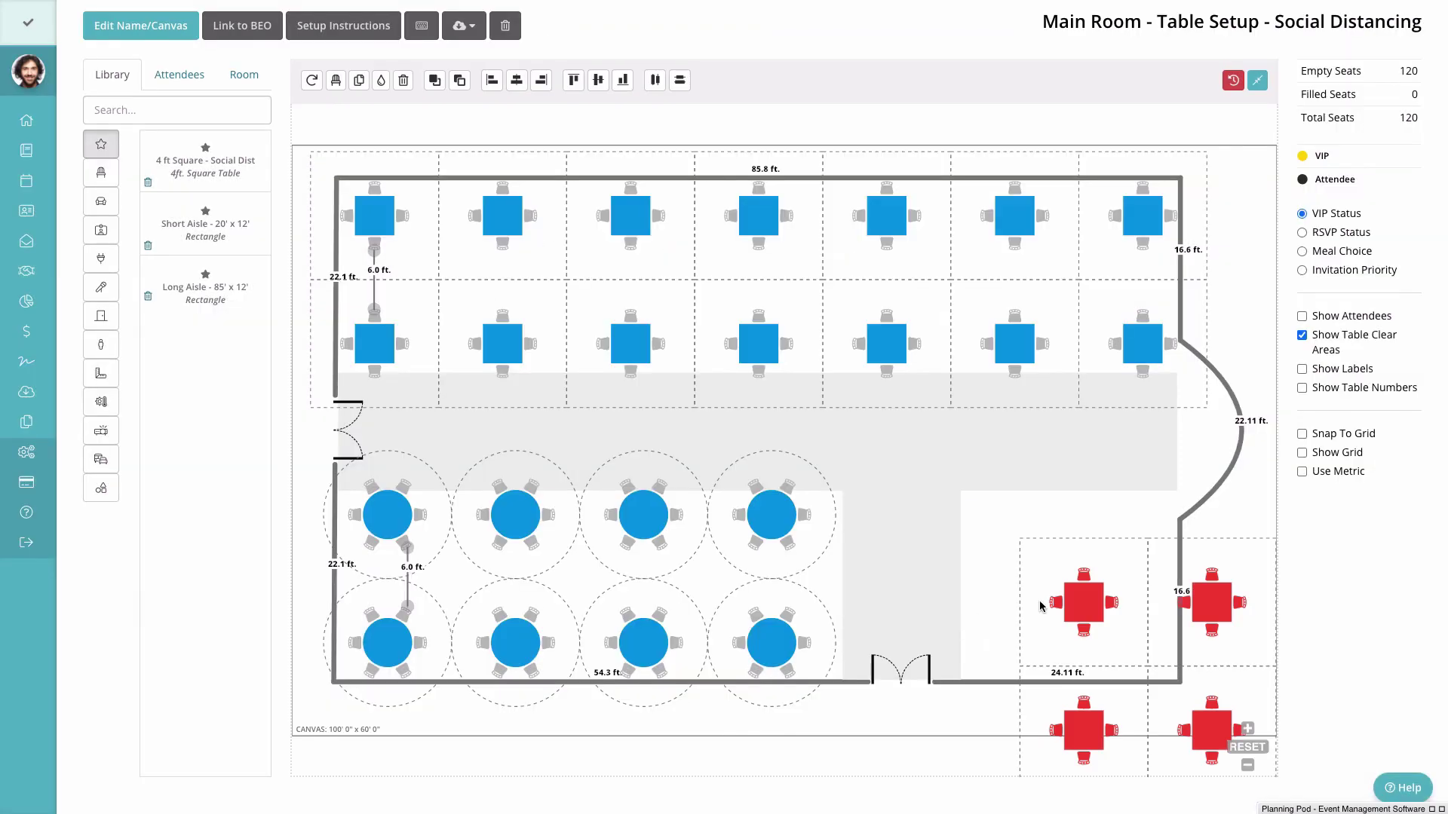
pyautogui.moveTo(1070, 609); pyautogui.dragTo(998, 522)
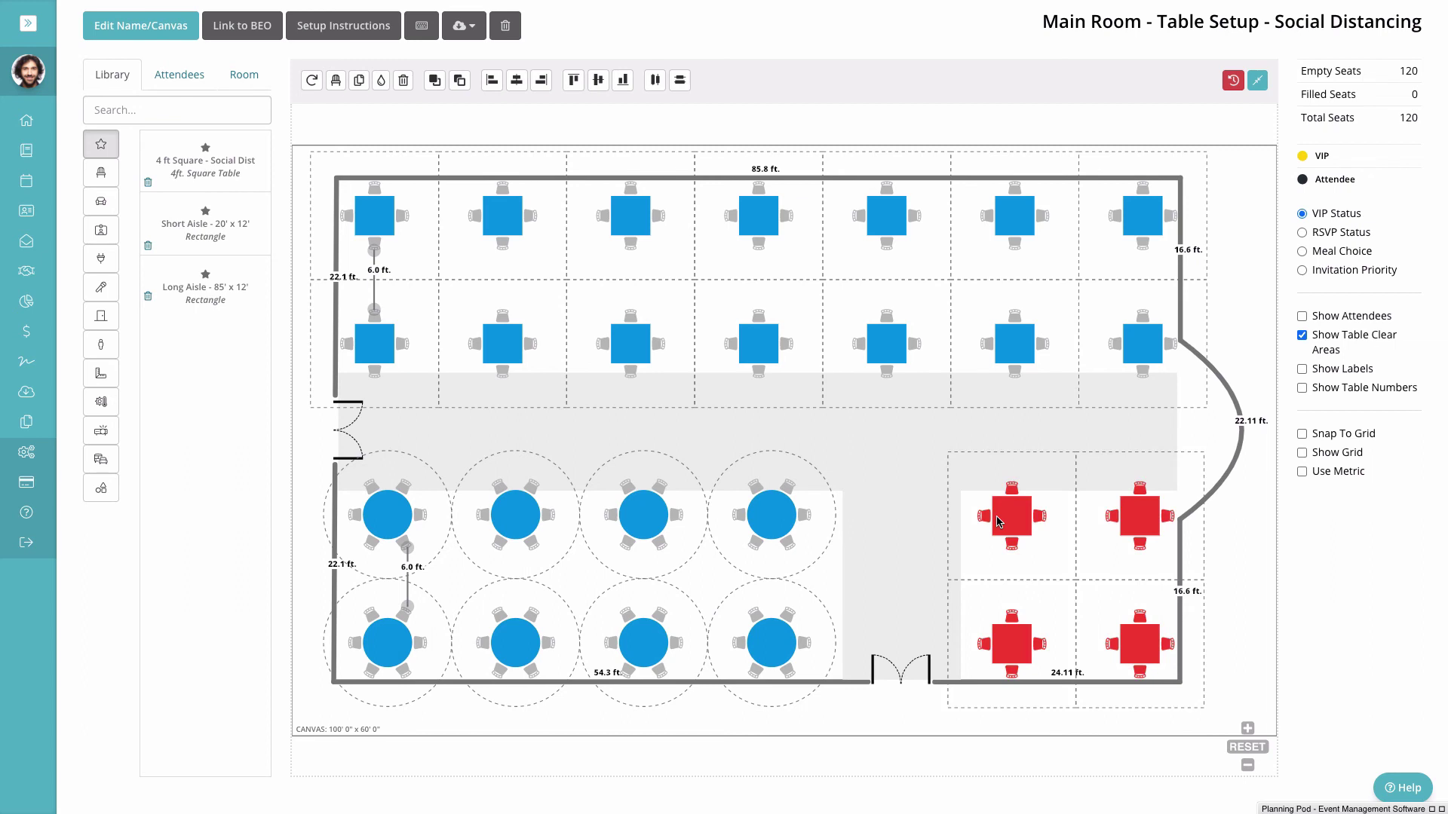
pyautogui.moveTo(996, 521); pyautogui.dragTo(997, 520)
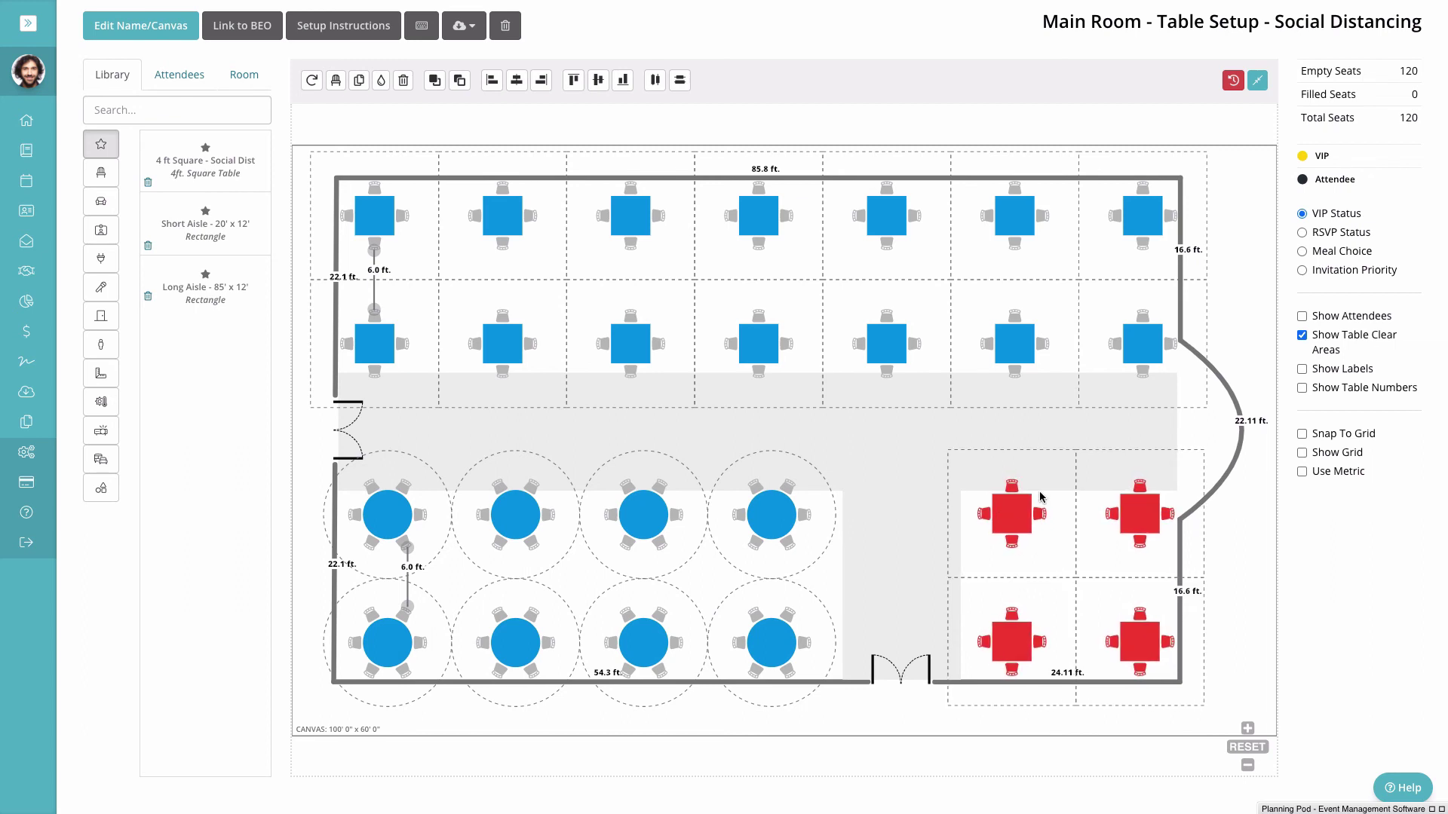
pyautogui.click(1267, 530)
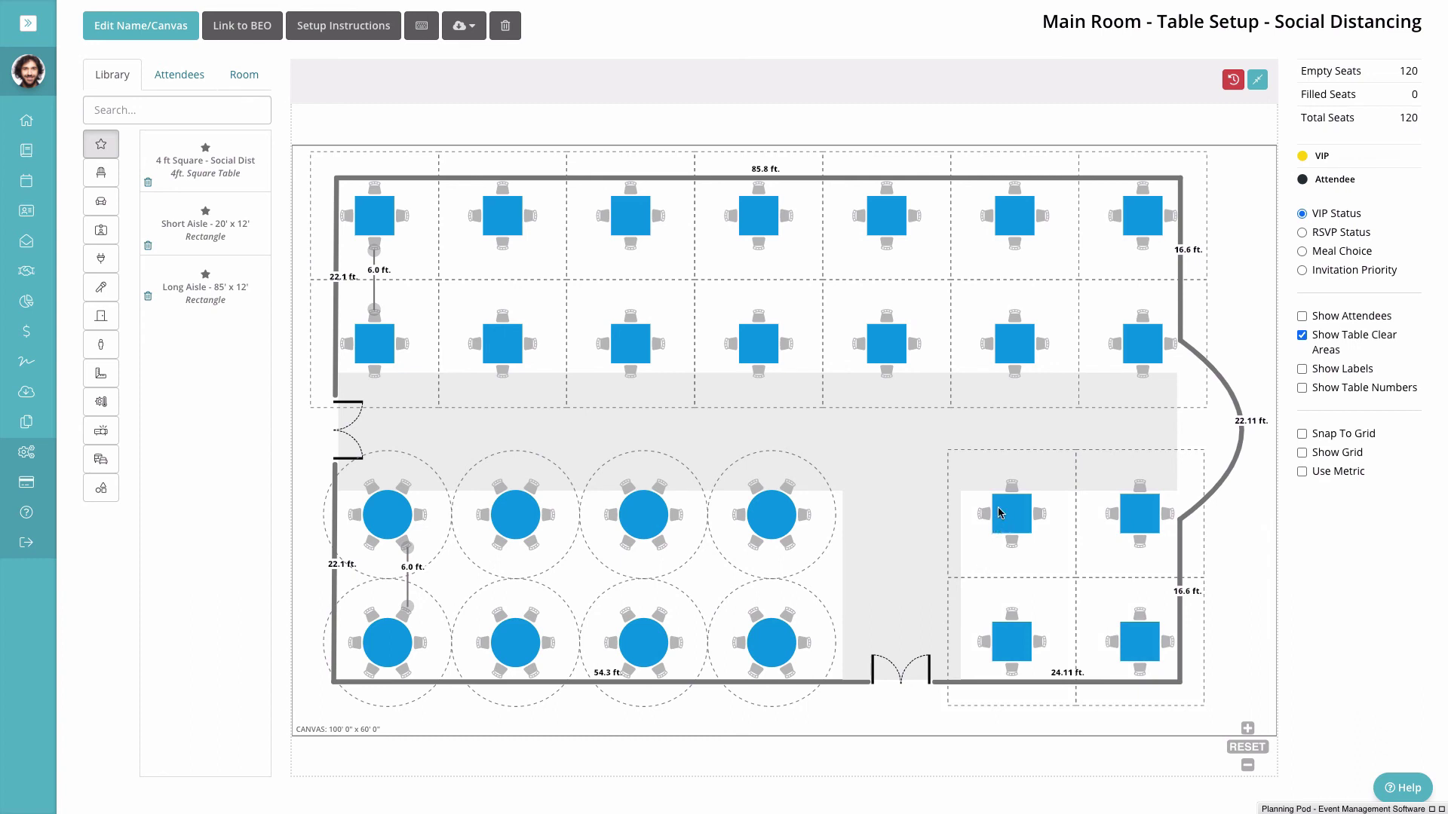
pyautogui.moveTo(1224, 647); pyautogui.dragTo(1014, 518)
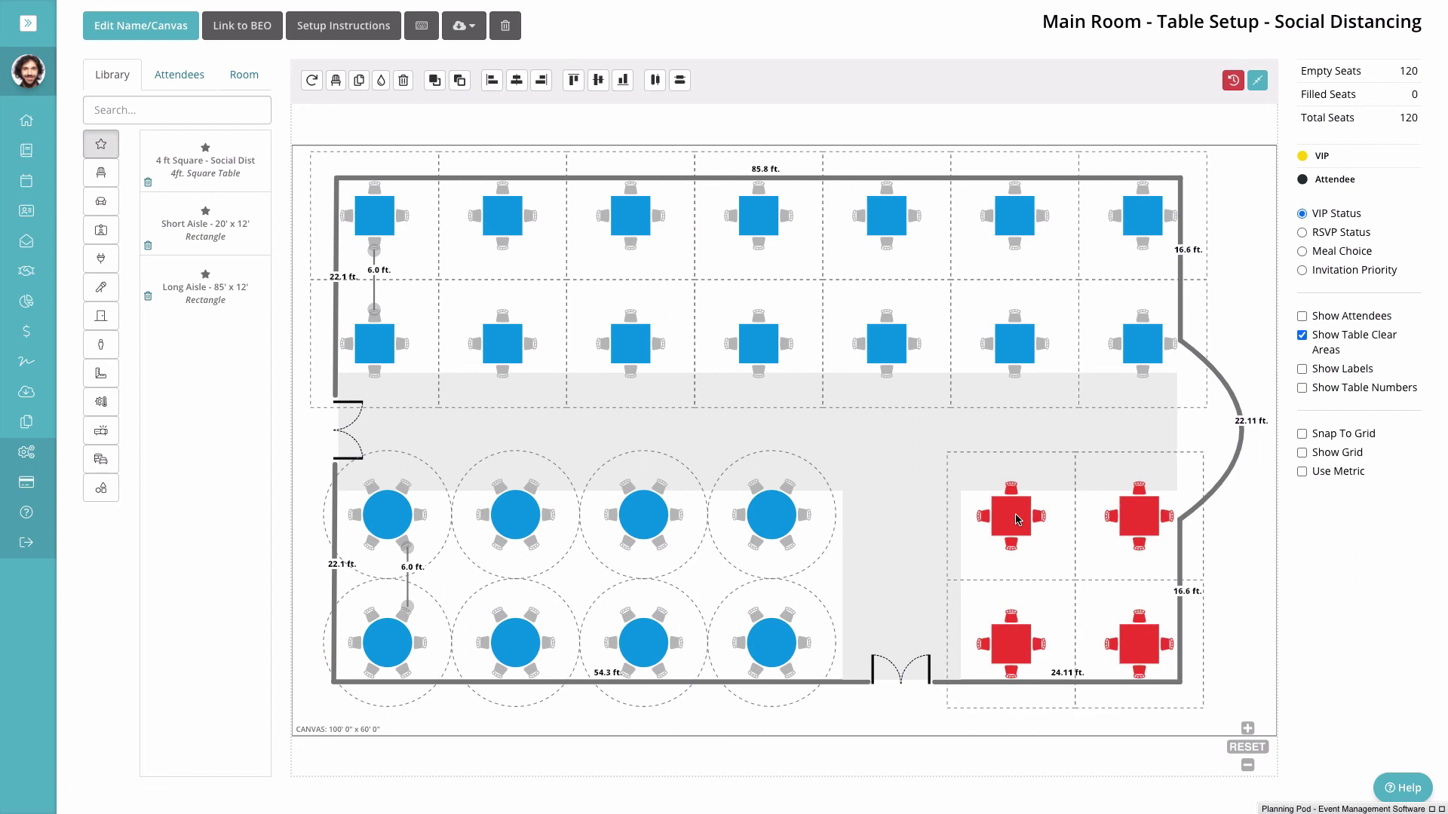
pyautogui.click(1252, 531)
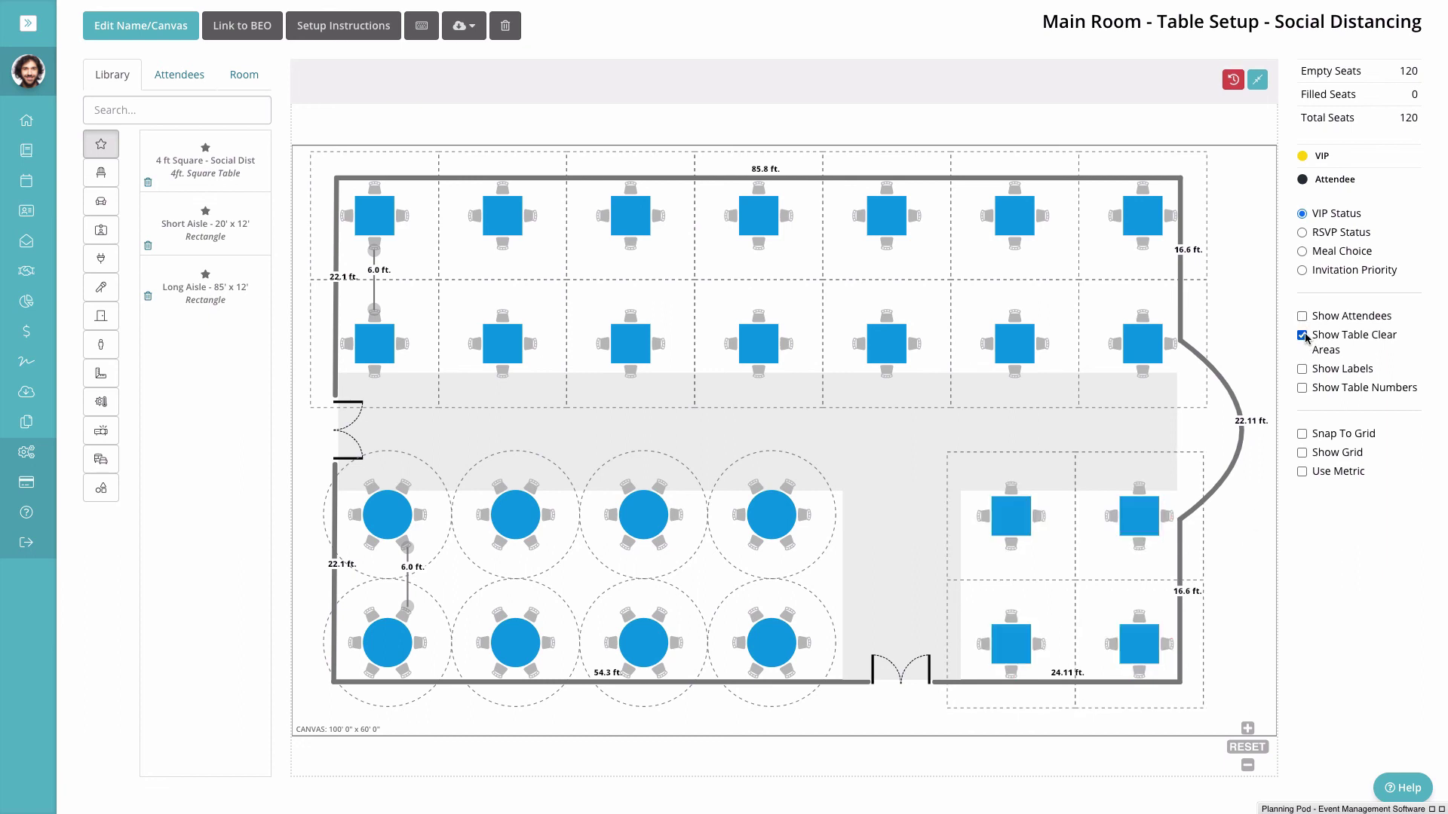
pyautogui.click(1304, 336)
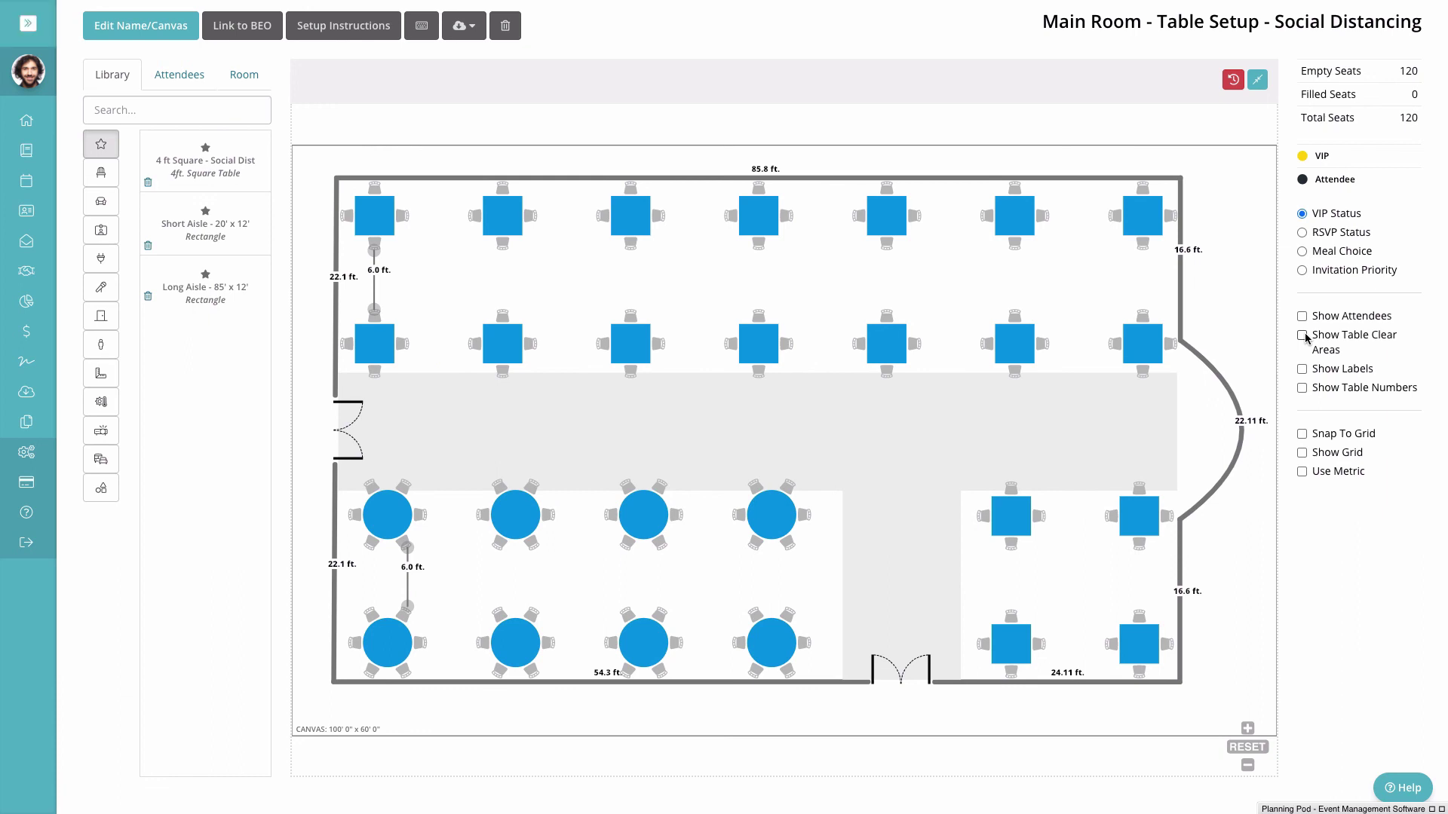
pyautogui.click(1303, 337)
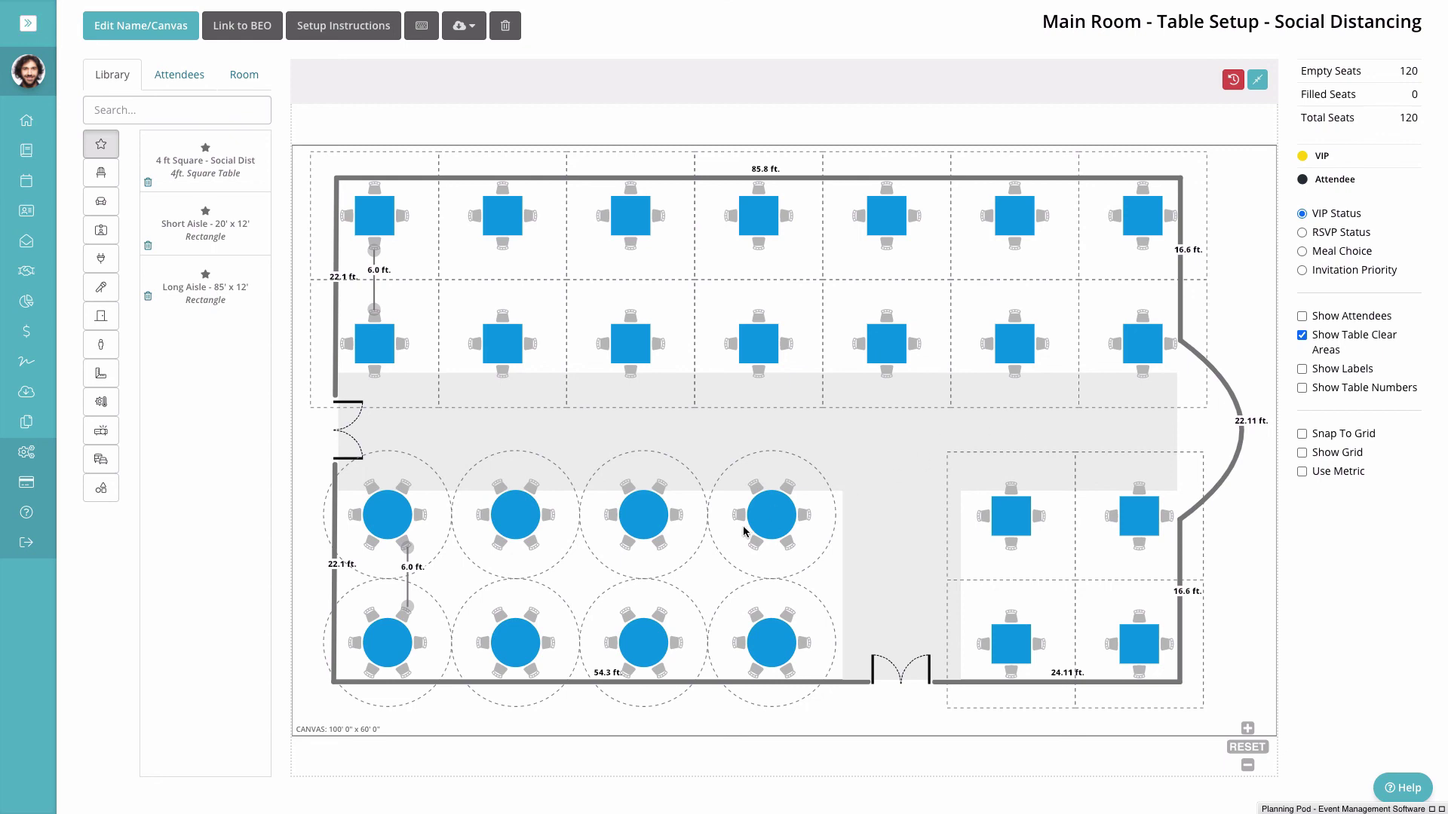
# Save a round table as a favorite named '5ft Round - Social Dist'
pyautogui.click(785, 510)
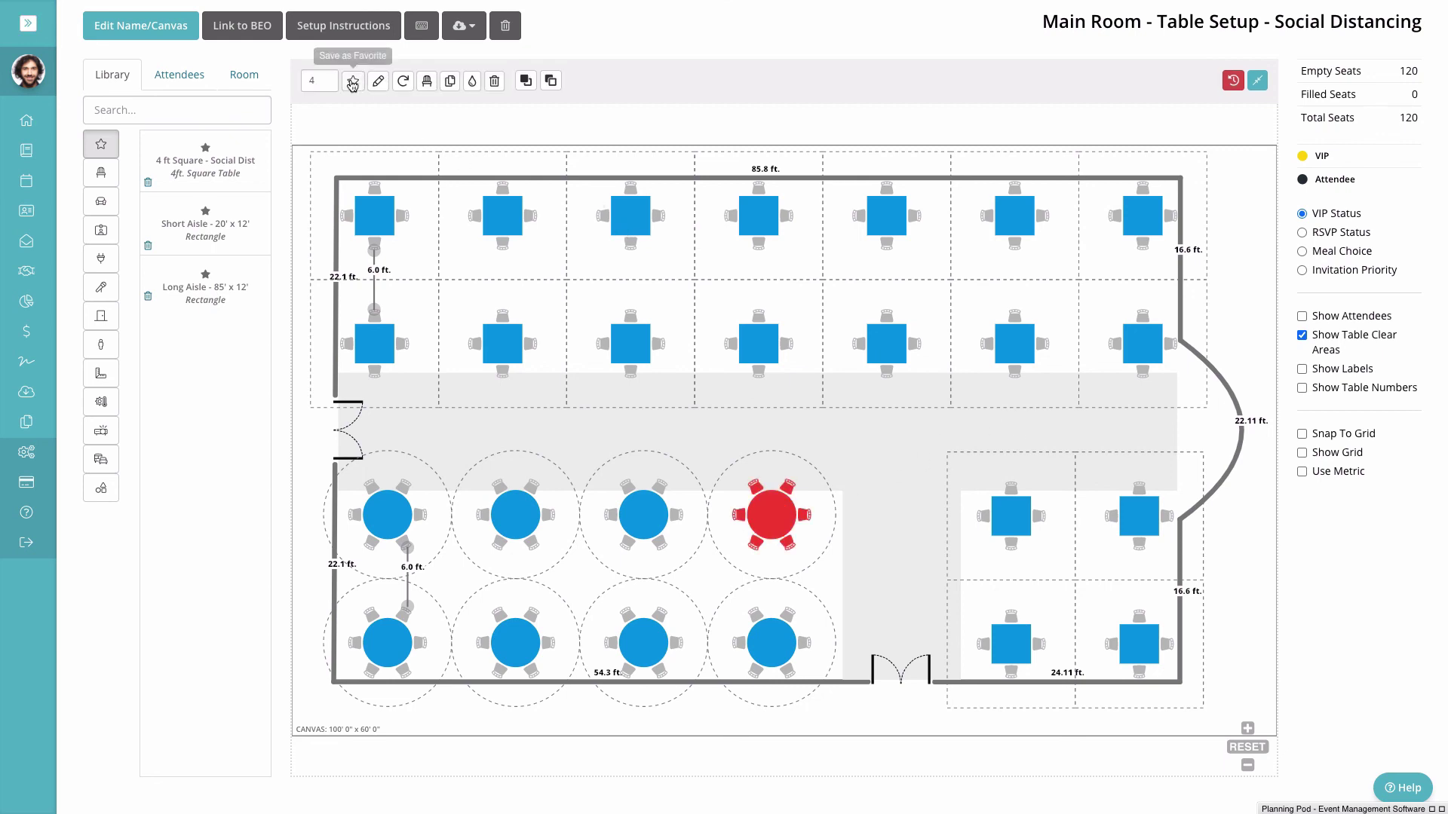
pyautogui.click(353, 80)
pyautogui.click(255, 93)
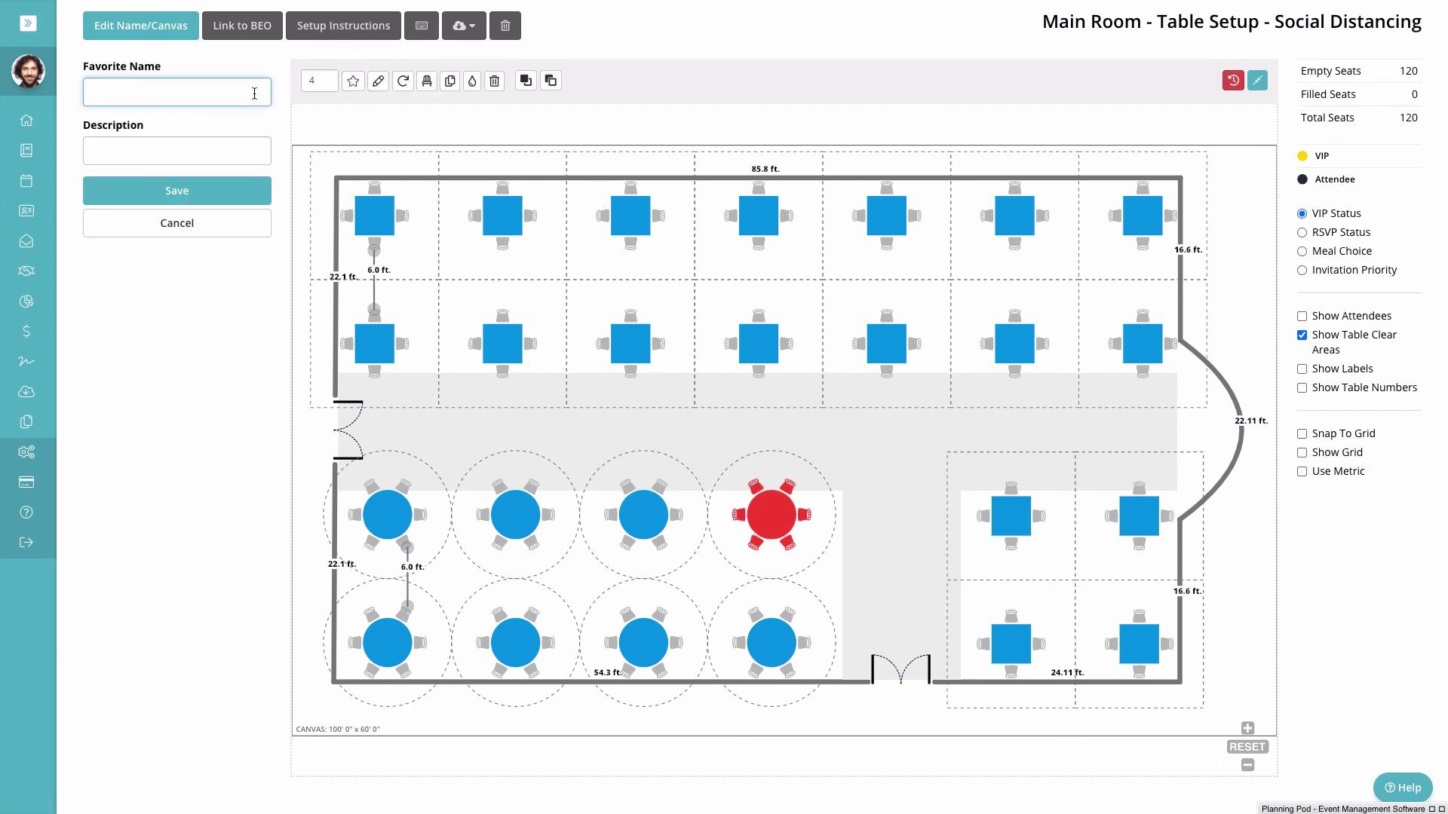
pyautogui.write('5ft Round - Social Dist')
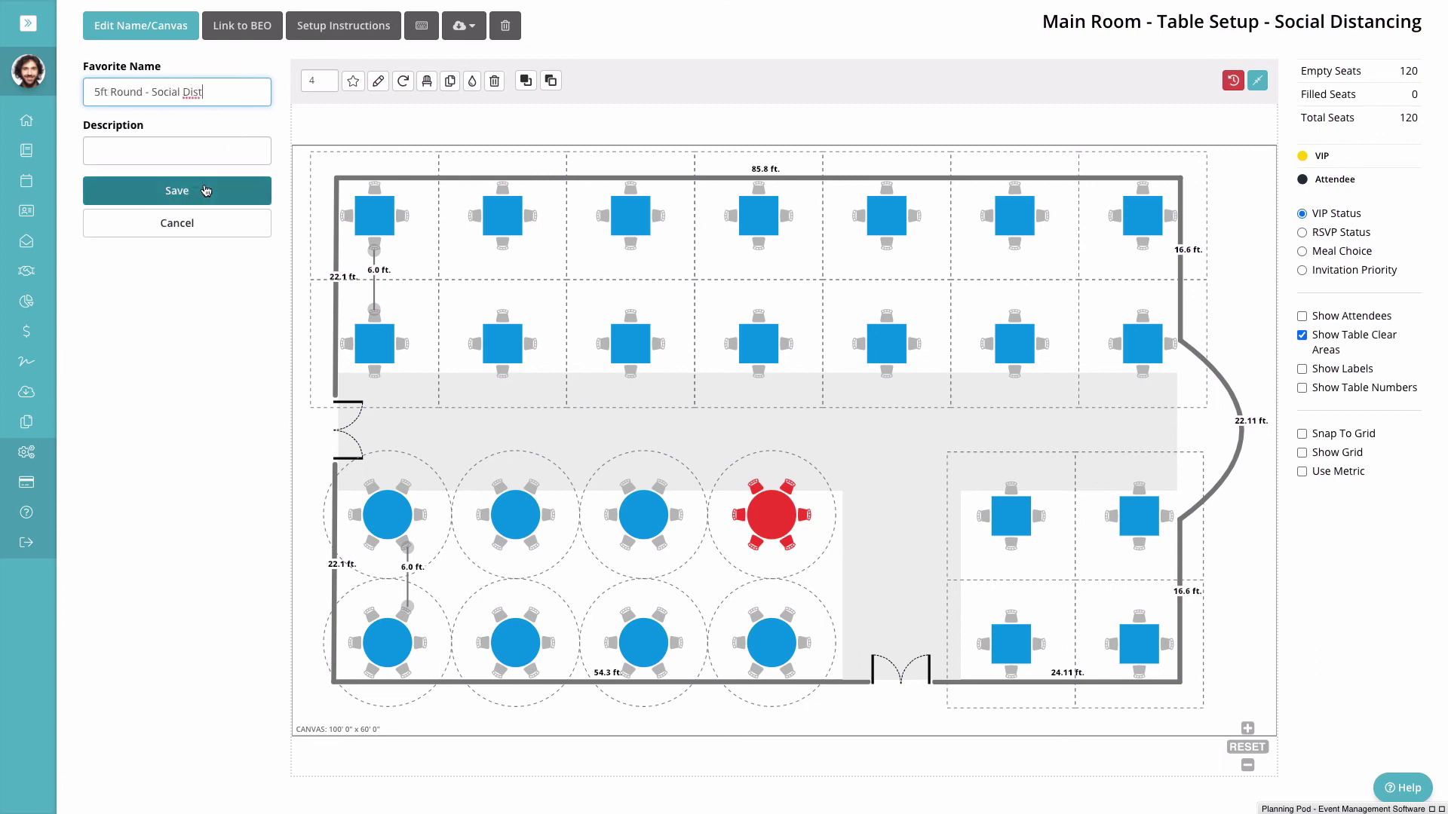
pyautogui.click(205, 190)
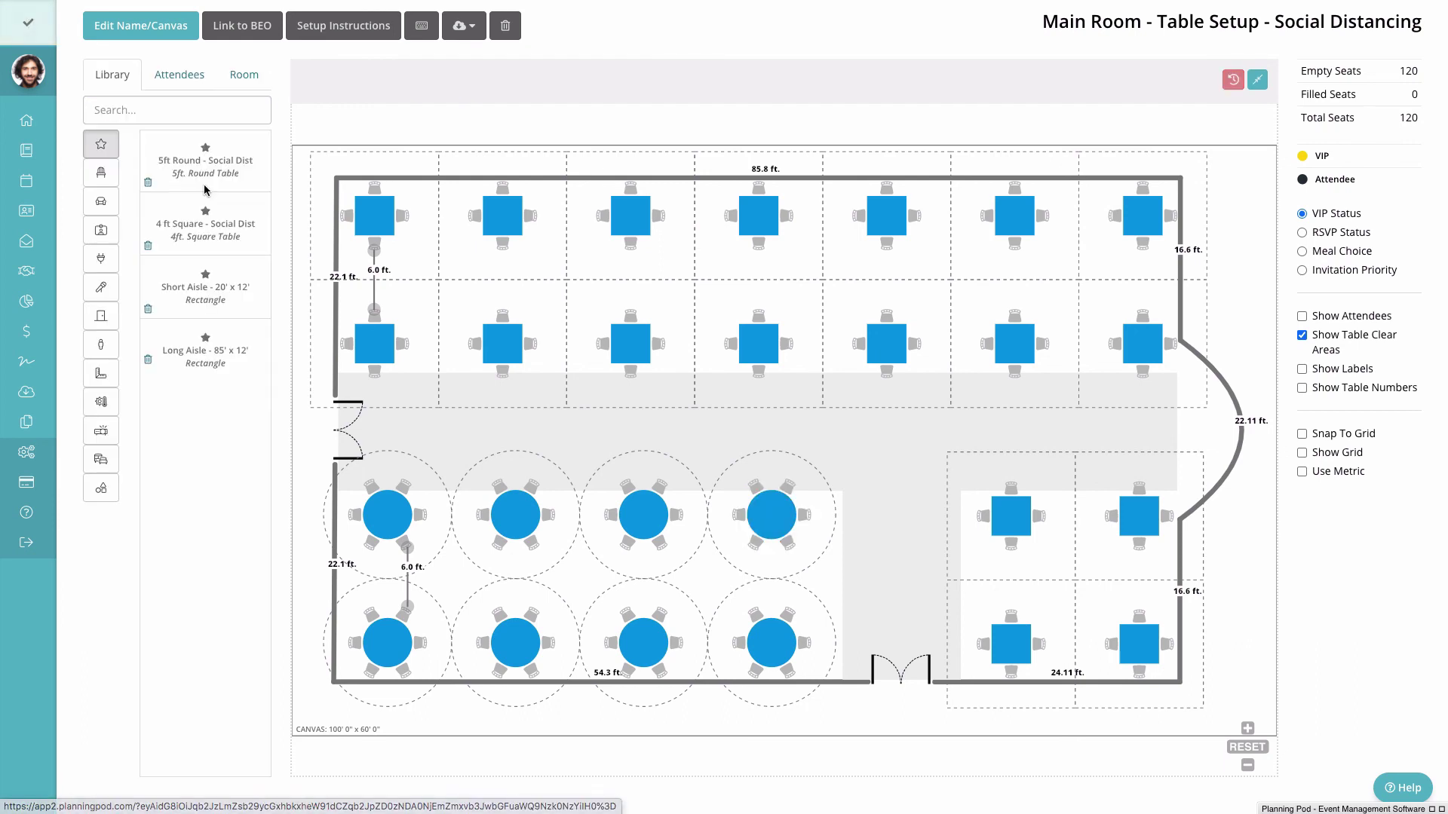